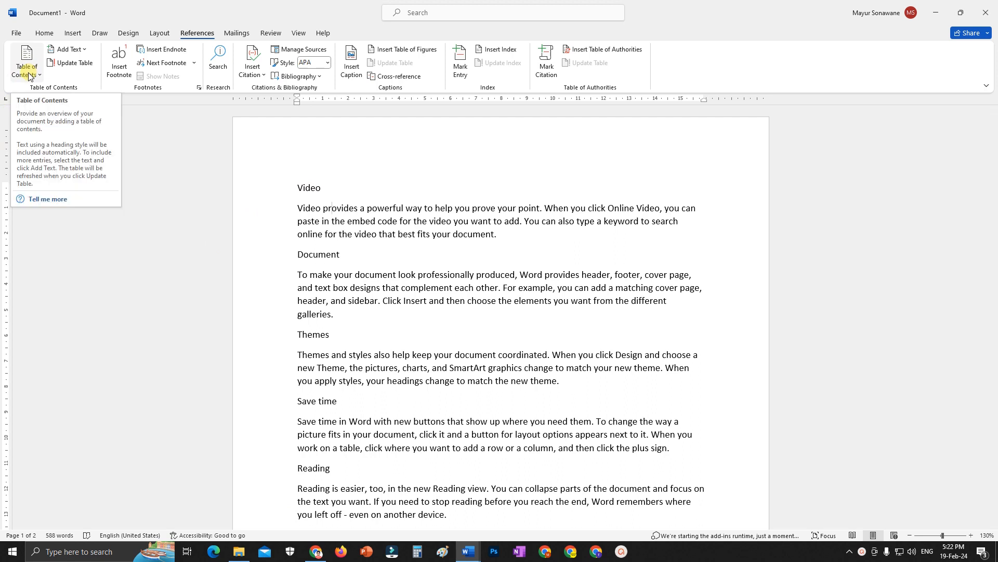
{"action": "left_click", "coordinate": [309, 188]}
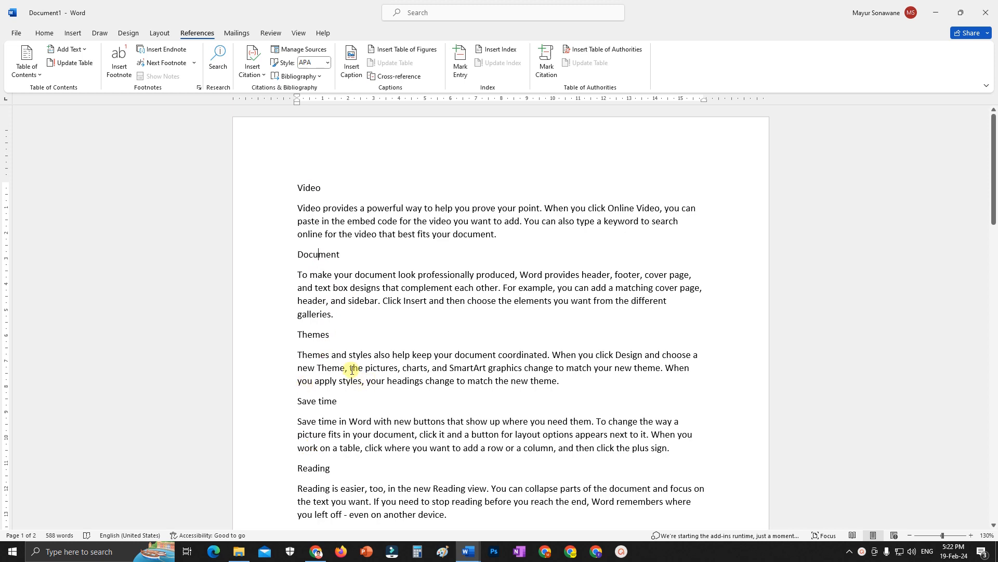
{"action": "scroll", "coordinate": [403, 329], "scroll_direction": "down", "scroll_amount": 2}
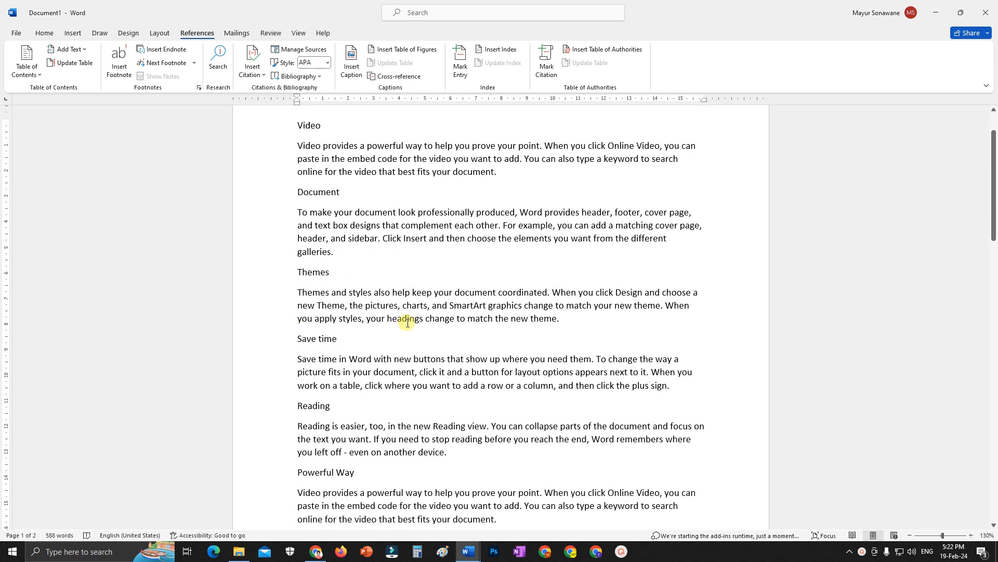
{"action": "scroll", "coordinate": [408, 321], "scroll_direction": "up", "scroll_amount": 1}
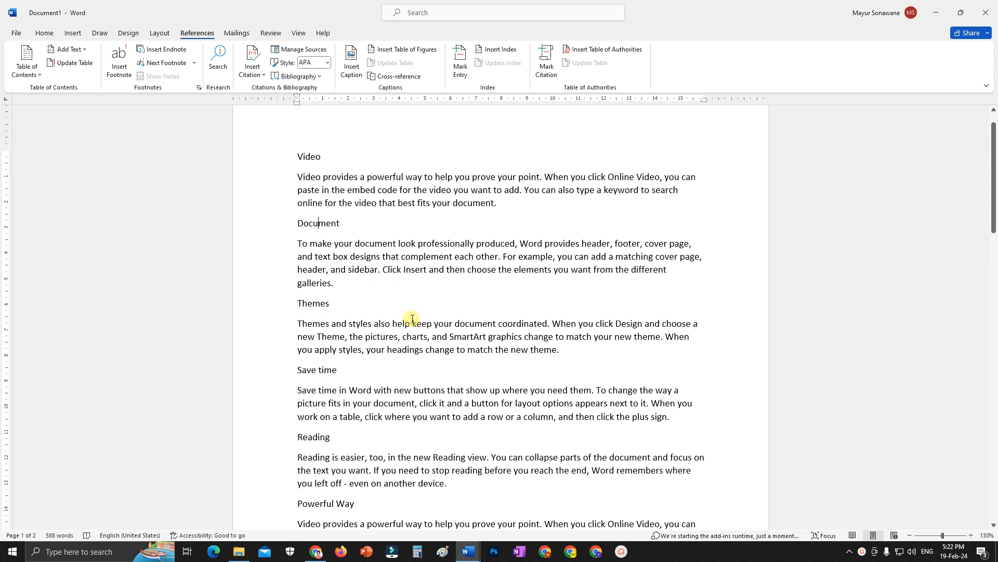
{"action": "double_click", "coordinate": [302, 154]}
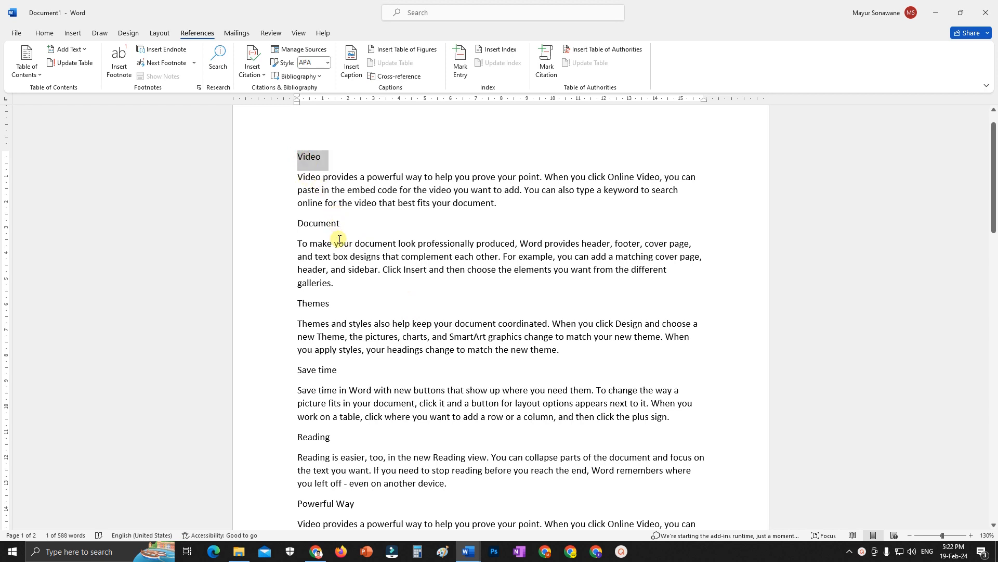
{"action": "left_click", "coordinate": [309, 167]}
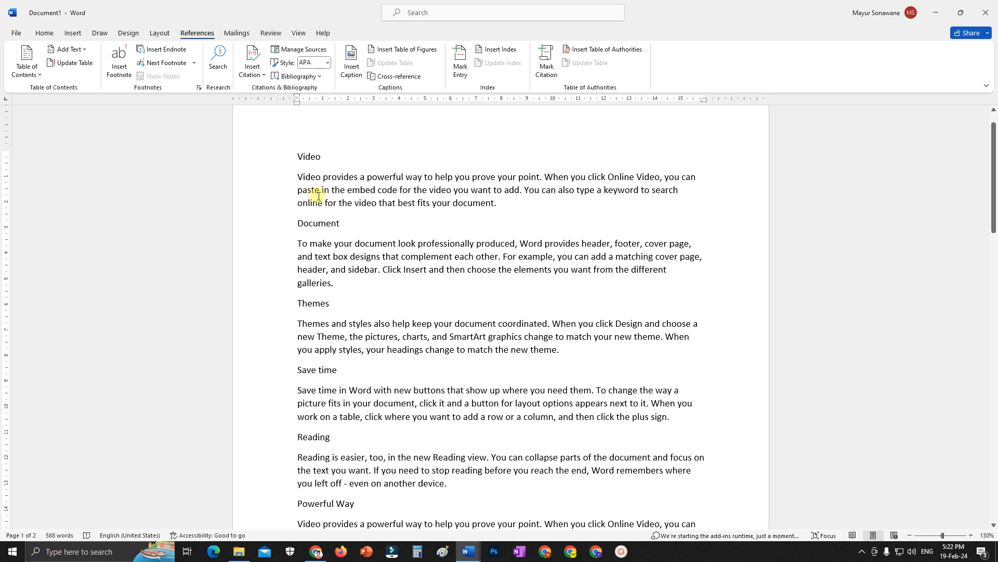
Step: Apply the Heading 1 style to the section titles "Video", "Document" and "Themes" on the first page
{"action": "double_click", "coordinate": [312, 158]}
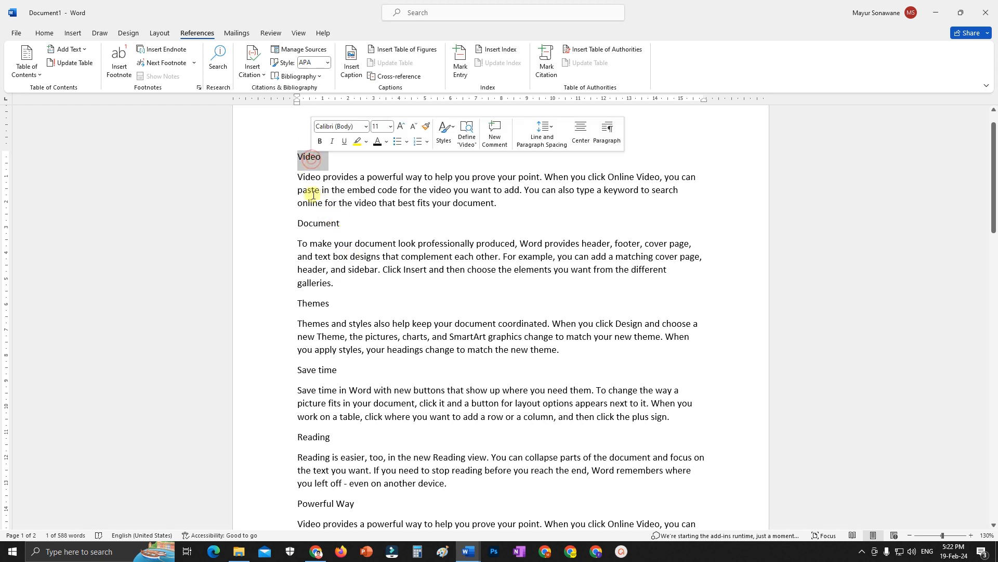
{"action": "left_click", "coordinate": [44, 34]}
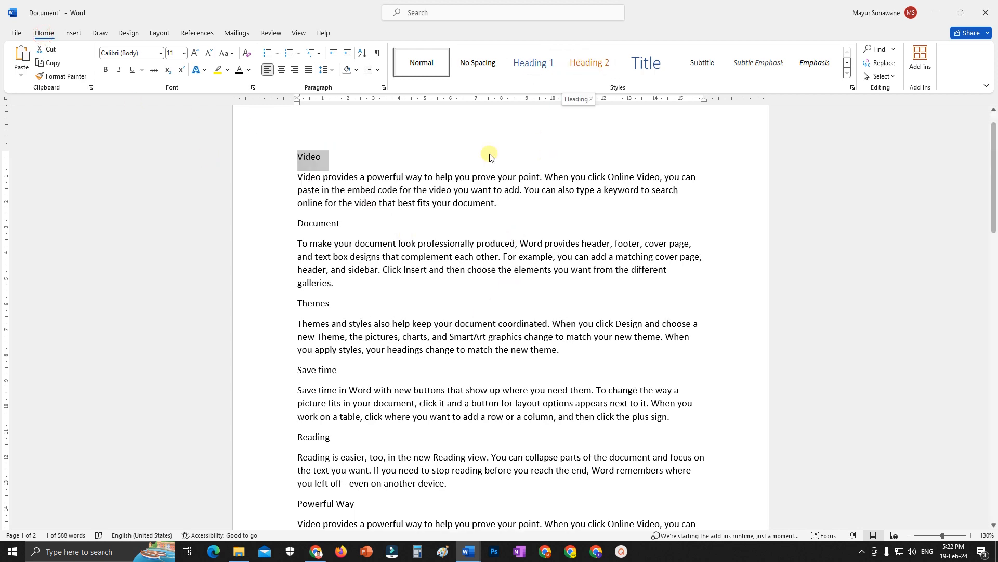
{"action": "left_click", "coordinate": [530, 66]}
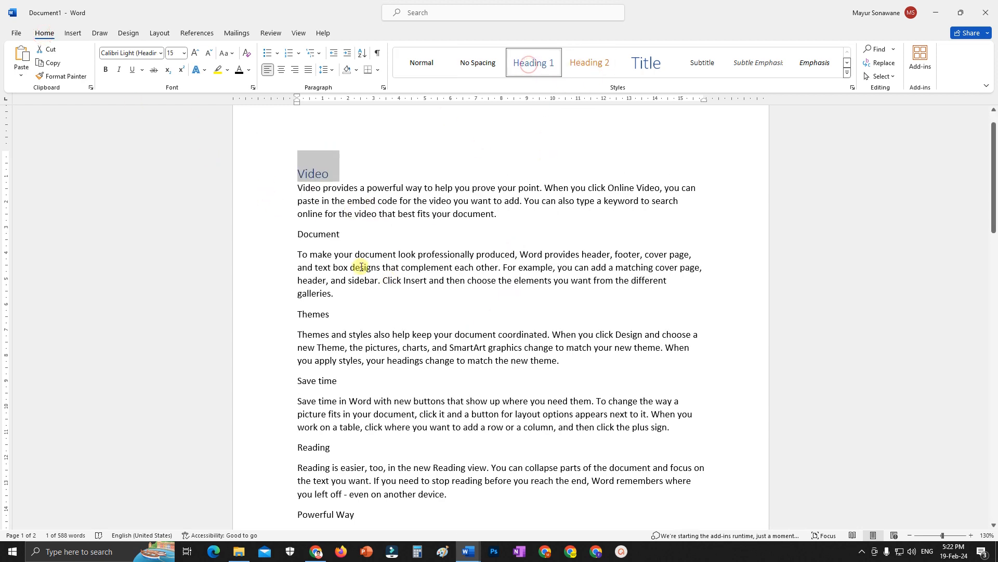
{"action": "double_click", "coordinate": [328, 234]}
{"action": "left_click", "coordinate": [530, 64]}
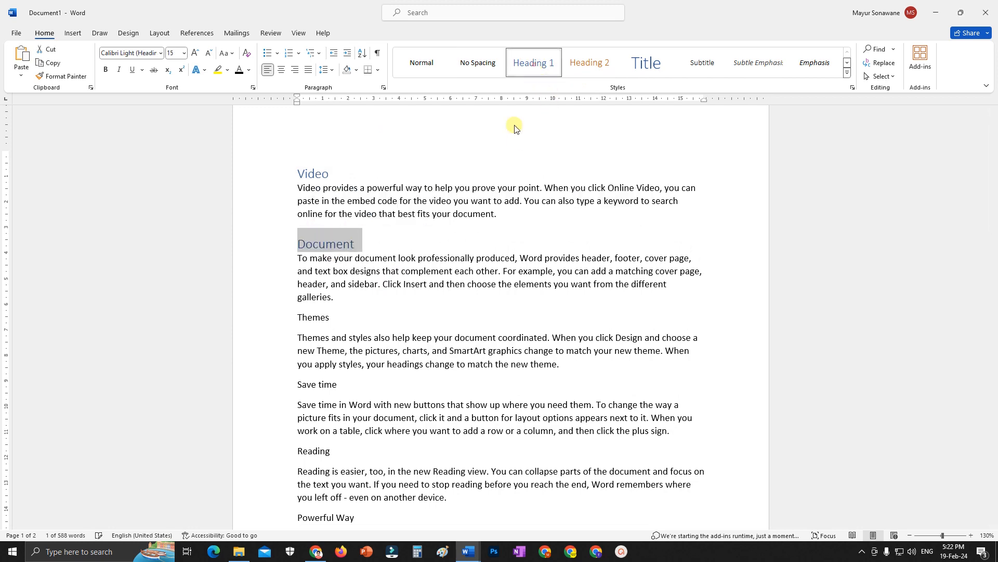
{"action": "double_click", "coordinate": [312, 317]}
{"action": "left_click", "coordinate": [528, 66]}
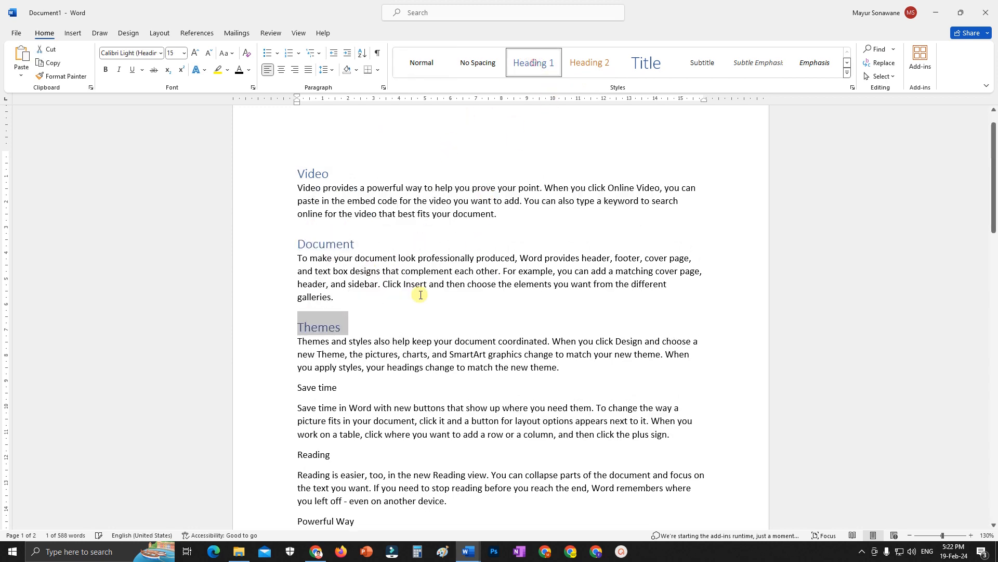
Step: Apply the Heading 1 style to the first-page titles "Save time", "Reading" and "Powerful Way"
{"action": "scroll", "coordinate": [420, 295], "scroll_direction": "down", "scroll_amount": 3}
{"action": "triple_click", "coordinate": [322, 263]}
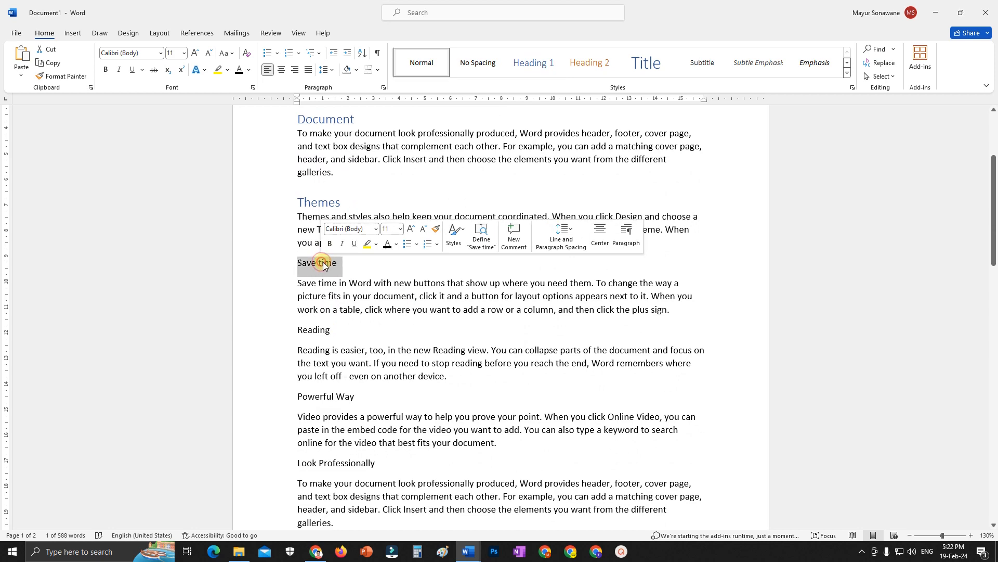
{"action": "left_click", "coordinate": [531, 62]}
{"action": "scroll", "coordinate": [402, 286], "scroll_direction": "down", "scroll_amount": 3}
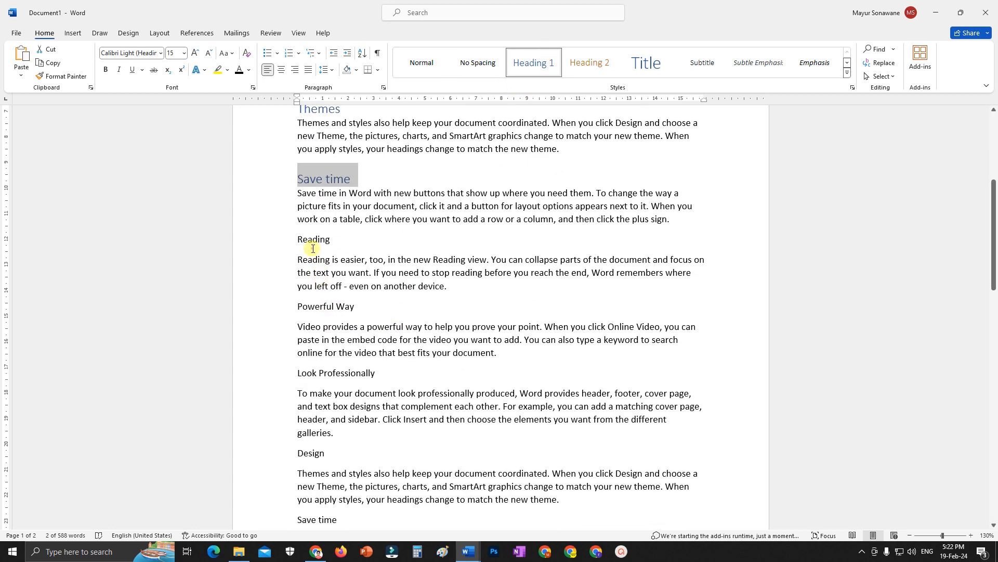
{"action": "triple_click", "coordinate": [313, 248]}
{"action": "left_click", "coordinate": [541, 62]}
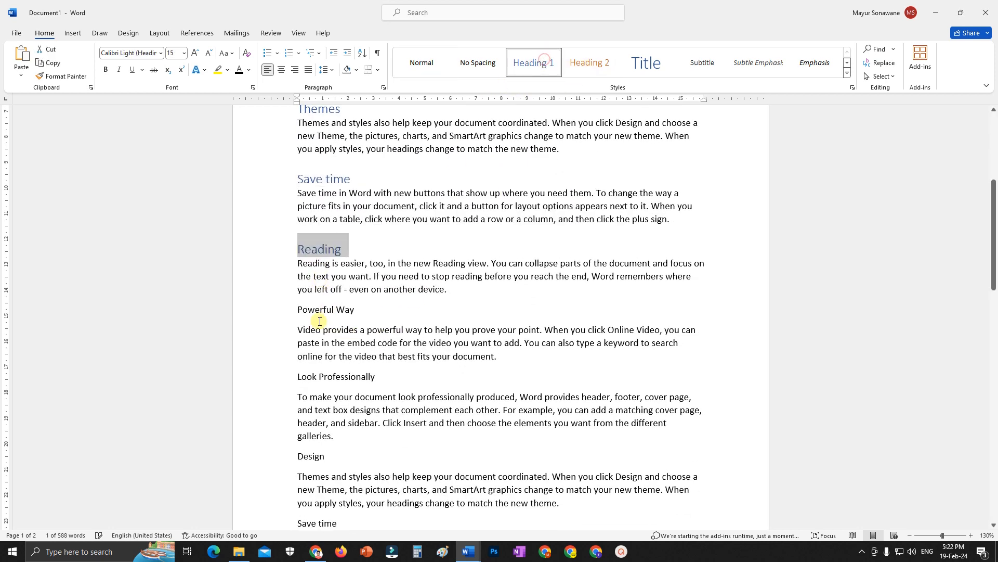
{"action": "triple_click", "coordinate": [318, 310]}
{"action": "left_click", "coordinate": [527, 67]}
Step: Apply the Heading 1 style to the section titles "Look Professionally" and "Design"
{"action": "scroll", "coordinate": [483, 311], "scroll_direction": "down", "scroll_amount": 3}
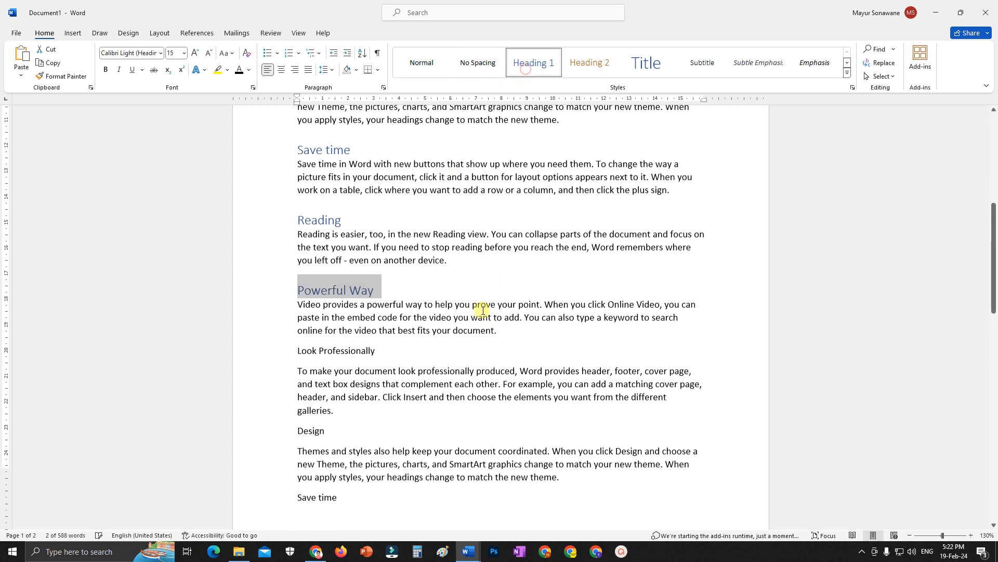
{"action": "triple_click", "coordinate": [346, 286]}
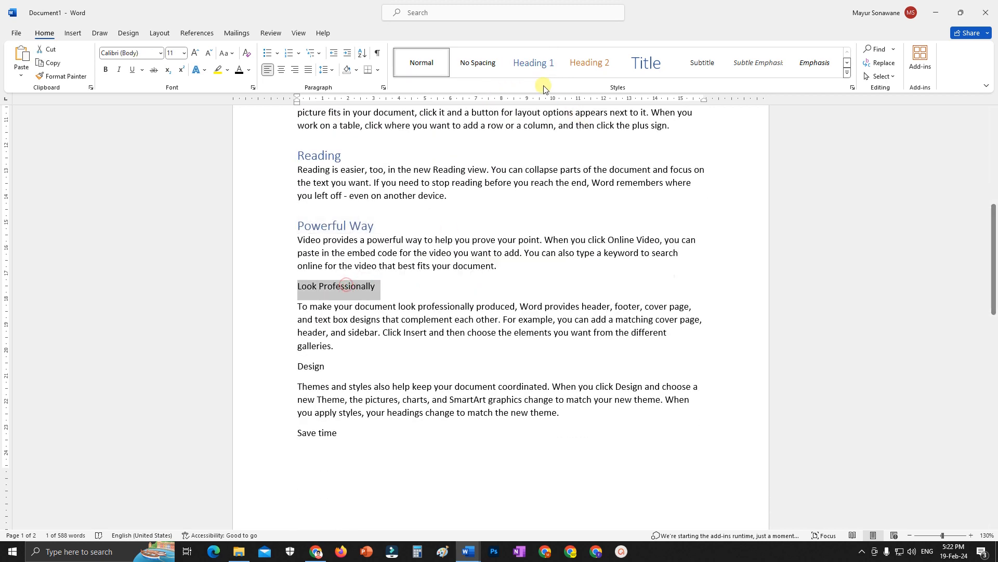
{"action": "left_click", "coordinate": [538, 63]}
{"action": "triple_click", "coordinate": [311, 369]}
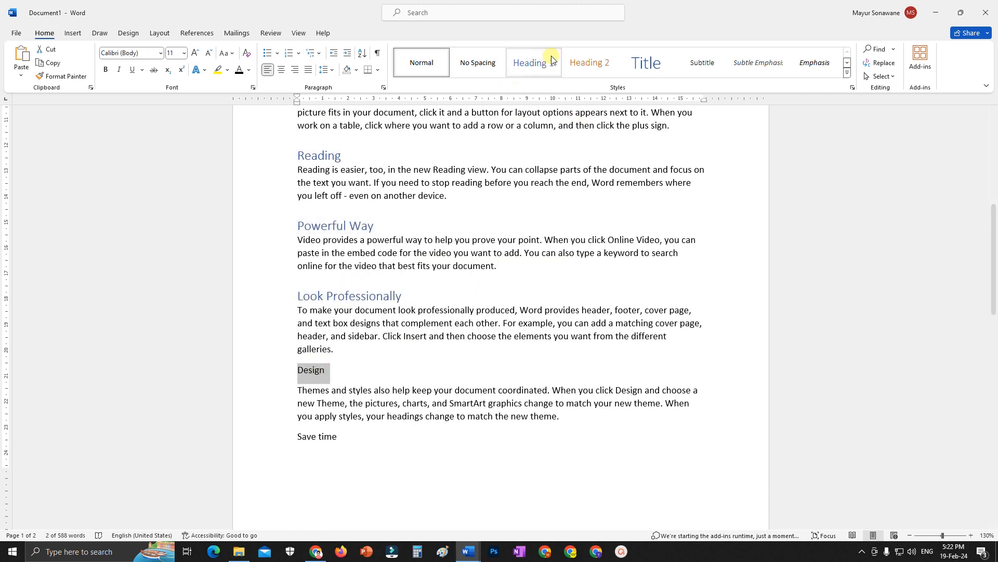
{"action": "left_click", "coordinate": [552, 59]}
Step: Insert two line breaks after the "Design" paragraph to move the second "Save time" title onto page two
{"action": "scroll", "coordinate": [483, 260], "scroll_direction": "down", "scroll_amount": 5}
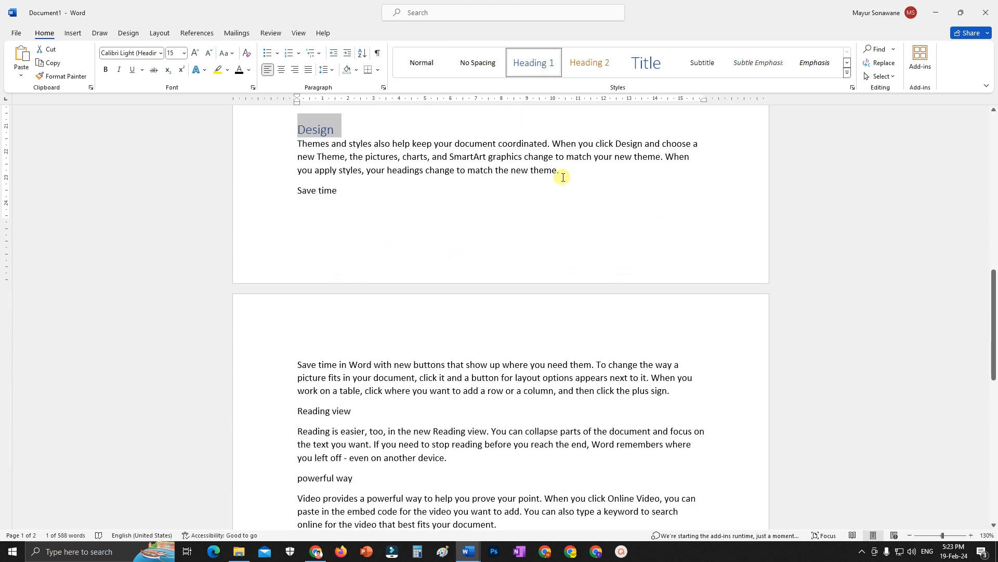
{"action": "left_click", "coordinate": [563, 177]}
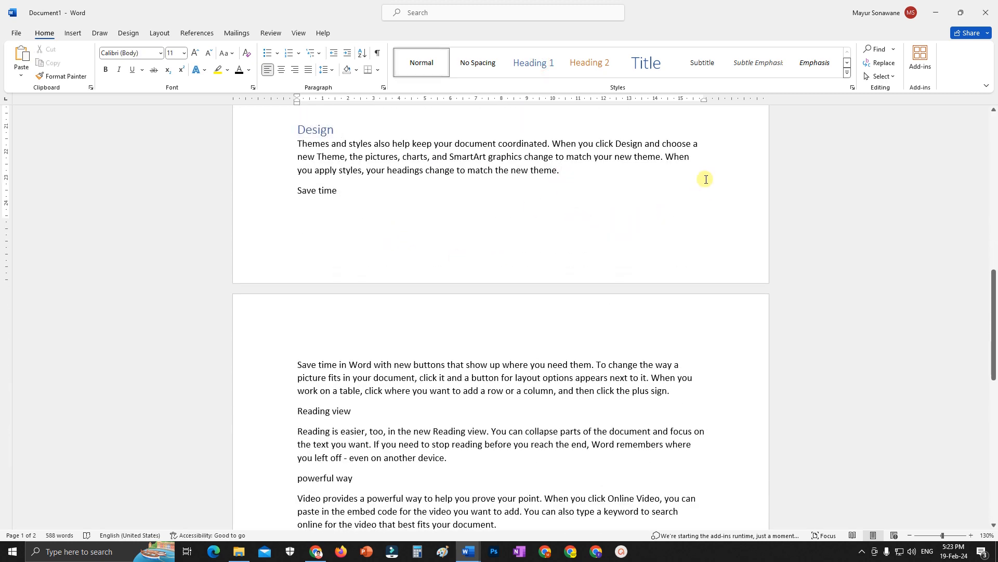
{"action": "key", "text": "Return"}
{"action": "key", "text": "Return"}
Step: Apply the Heading 1 style to the page-two titles "Save time" and "Reading view"
{"action": "scroll", "coordinate": [415, 238], "scroll_direction": "down", "scroll_amount": 3}
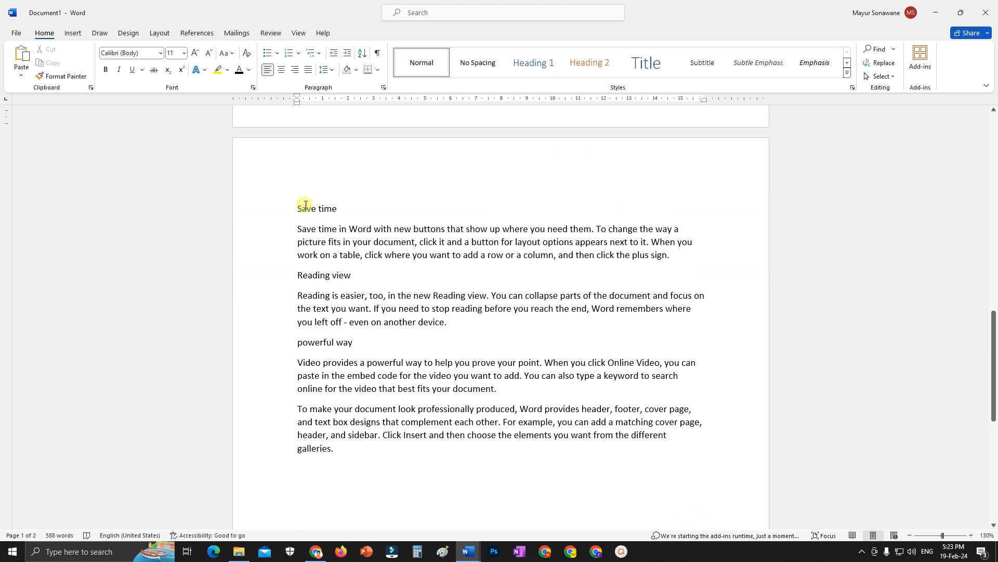
{"action": "triple_click", "coordinate": [305, 206]}
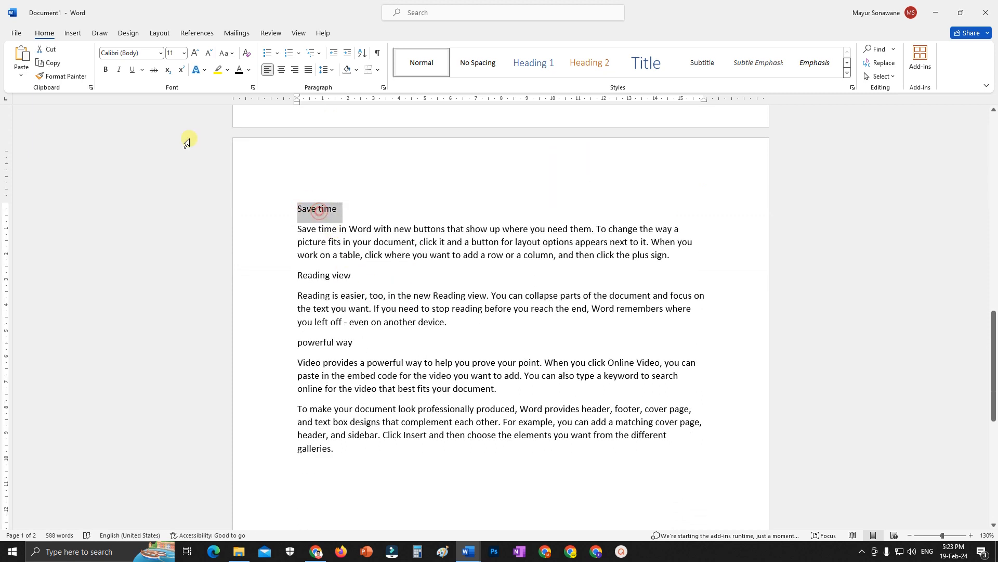
{"action": "left_click", "coordinate": [533, 62]}
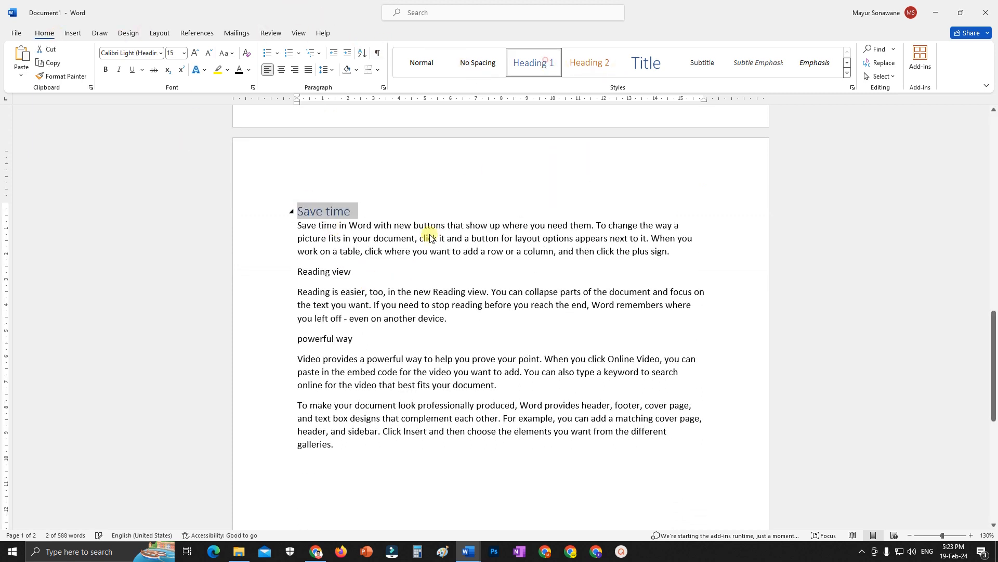
{"action": "triple_click", "coordinate": [332, 268]}
{"action": "left_click", "coordinate": [520, 62]}
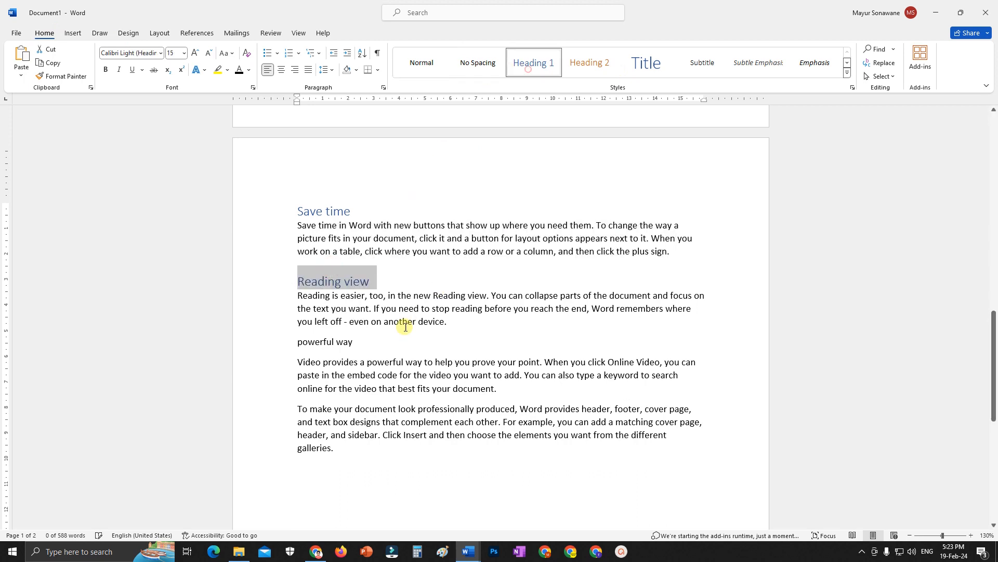
Step: Try the Heading 1 style on the "powerful way" title on page two and undo it
{"action": "double_click", "coordinate": [344, 341]}
{"action": "triple_click", "coordinate": [343, 342]}
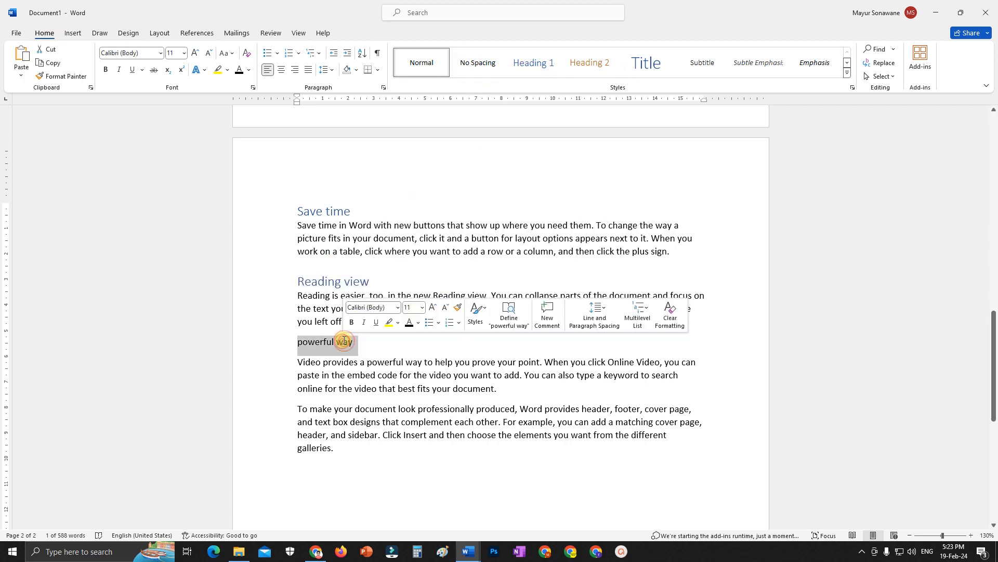
{"action": "left_click", "coordinate": [534, 63]}
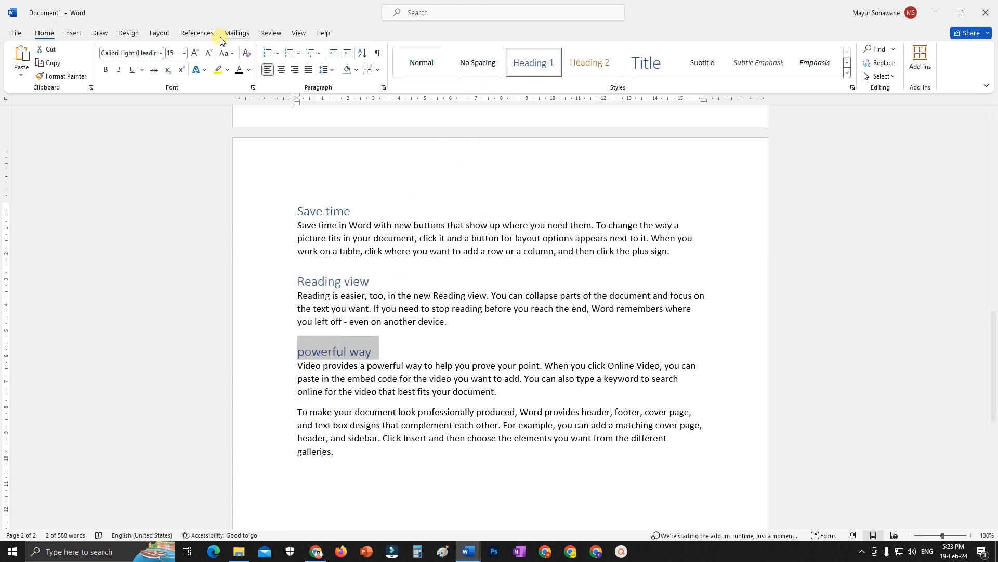
{"action": "key", "text": "ctrl+z"}
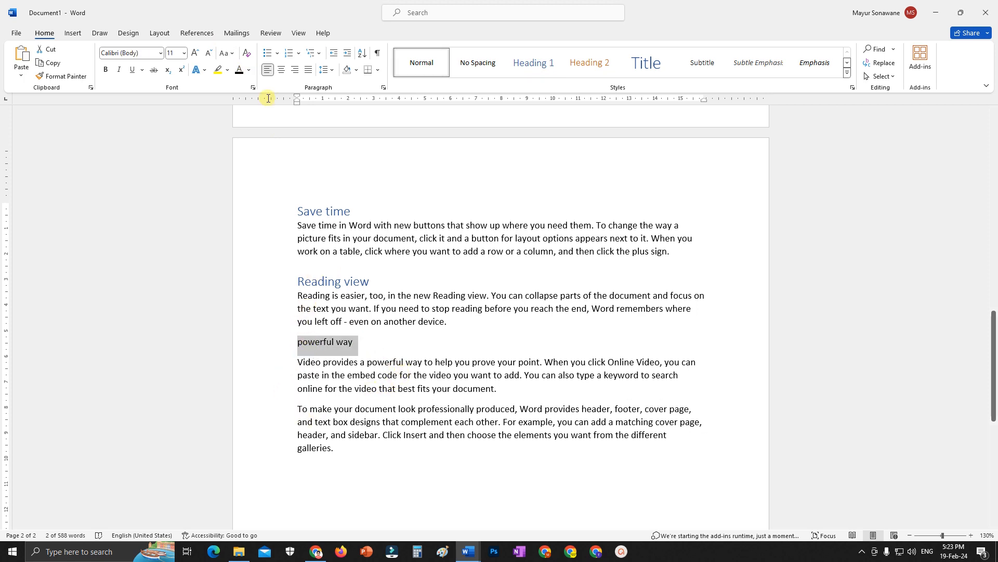
Step: Change the case of the selected "powerful way" title so that each word is capitalized
{"action": "left_click", "coordinate": [227, 53]}
{"action": "left_click", "coordinate": [248, 113]}
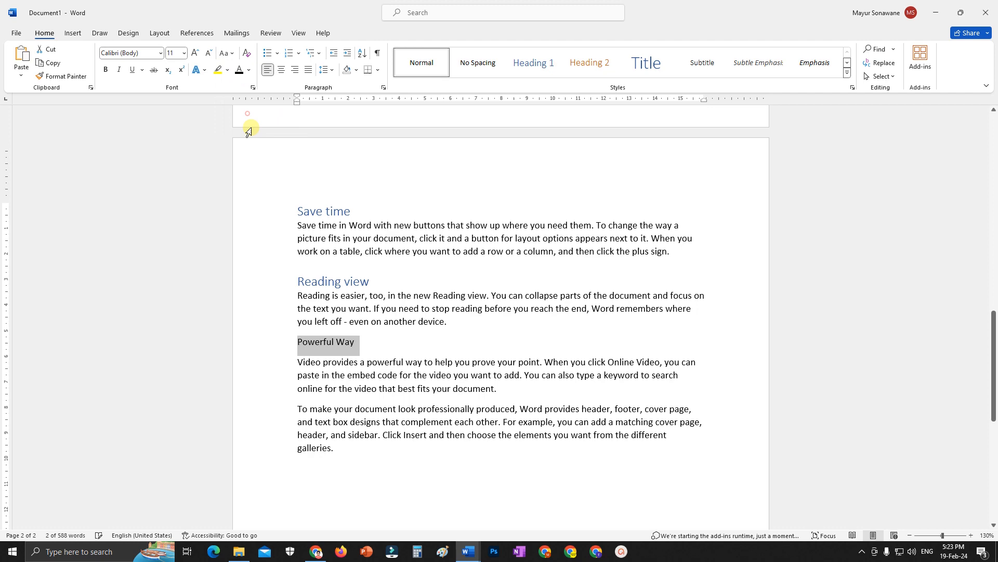
{"action": "left_click", "coordinate": [338, 349]}
Step: Insert a blank page before the "Video" heading at the start of the document
{"action": "scroll", "coordinate": [364, 416], "scroll_direction": "up", "scroll_amount": 2}
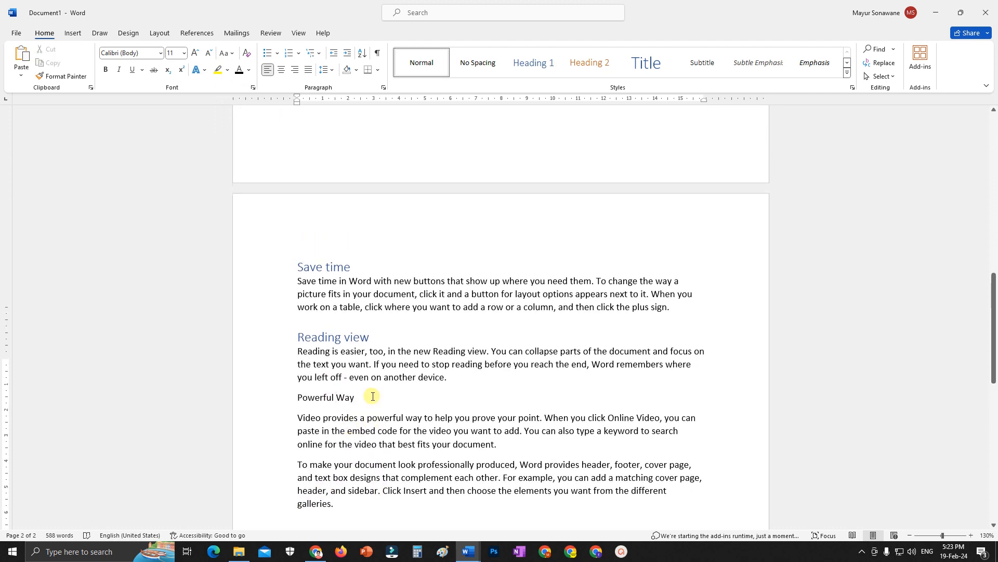
{"action": "scroll", "coordinate": [373, 397], "scroll_direction": "up", "scroll_amount": 20}
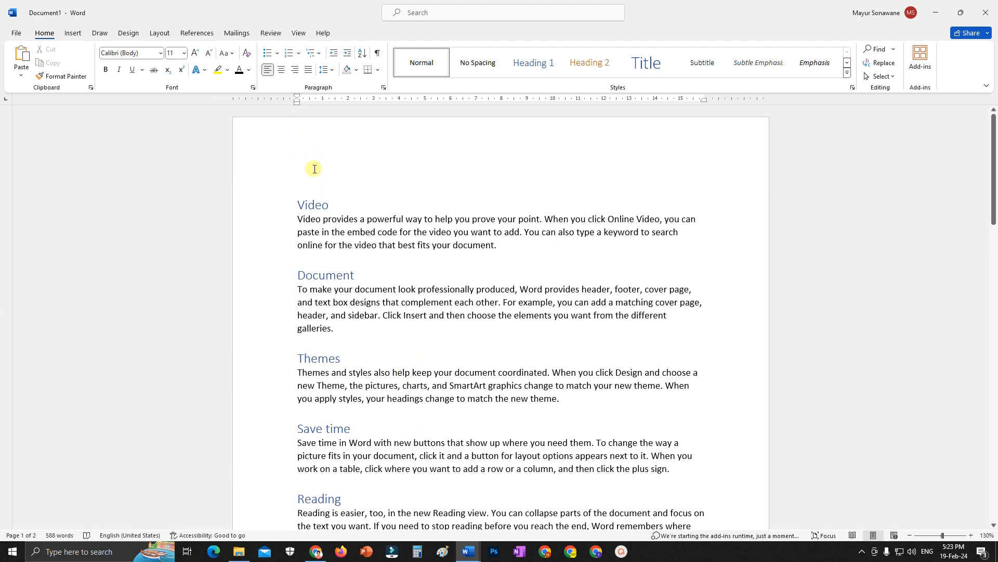
{"action": "left_click", "coordinate": [314, 179]}
{"action": "left_click", "coordinate": [287, 161]}
{"action": "left_click", "coordinate": [306, 174]}
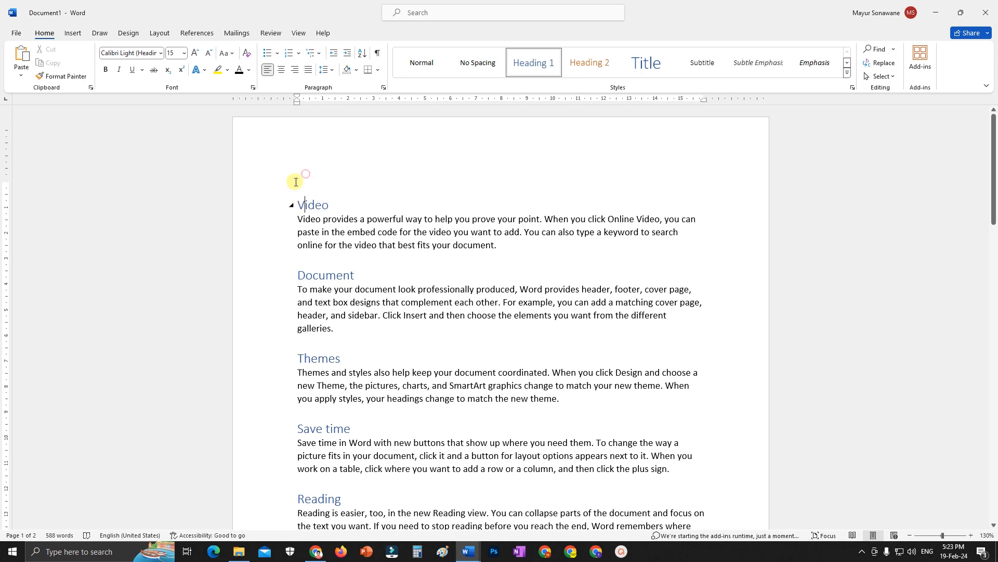
{"action": "left_click", "coordinate": [67, 34]}
{"action": "left_click", "coordinate": [44, 59]}
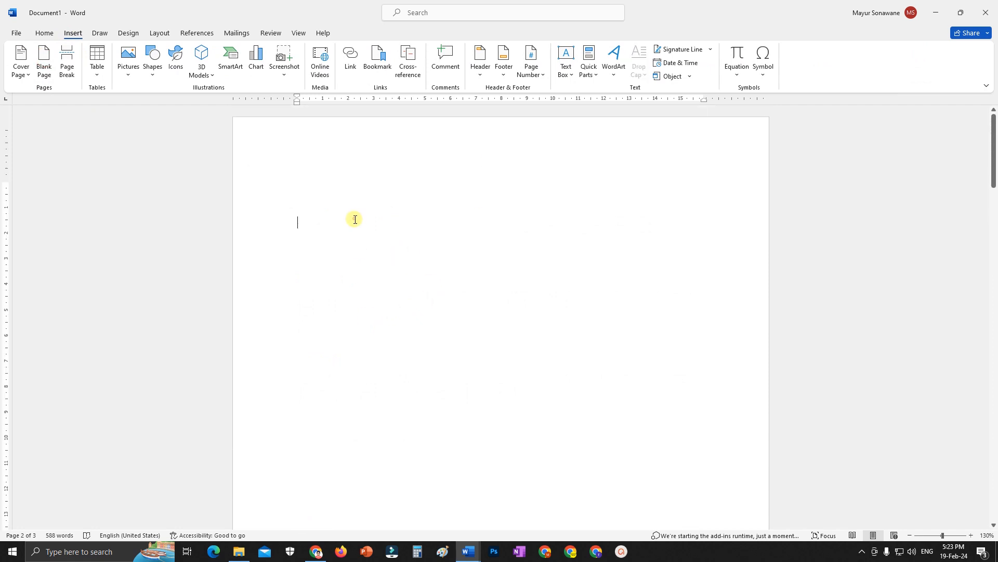
Step: Remove the inserted blank page and the empty line left above the "Video" heading
{"action": "left_click", "coordinate": [296, 202]}
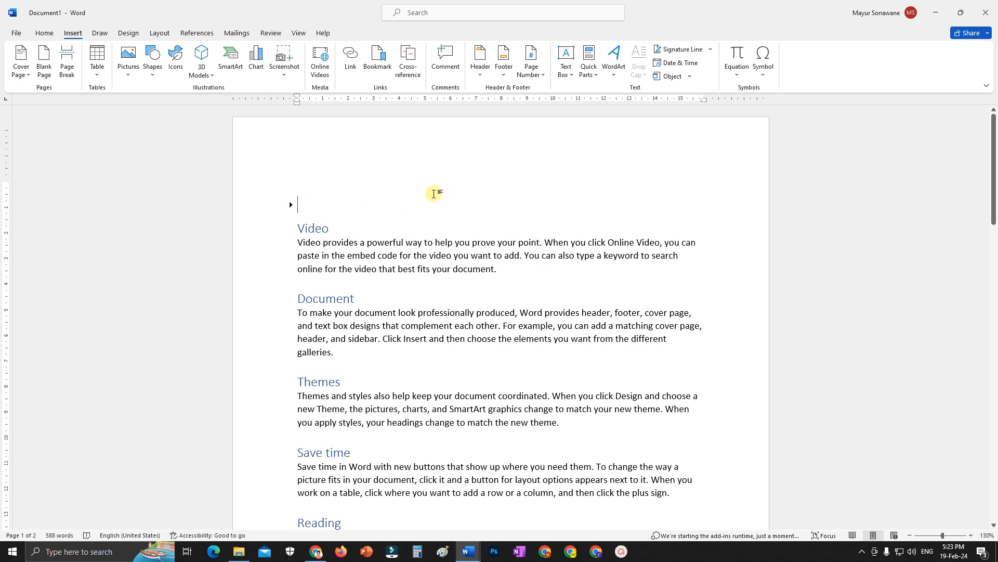
{"action": "key", "text": "Delete"}
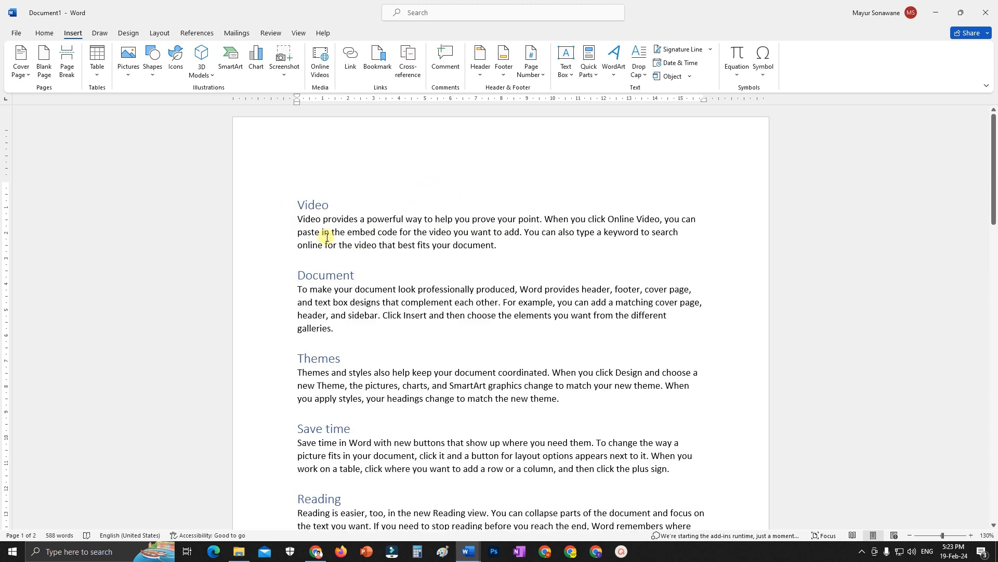
Step: Add an empty line above the "Video" heading at the start of the document
{"action": "scroll", "coordinate": [416, 270], "scroll_direction": "down", "scroll_amount": 10}
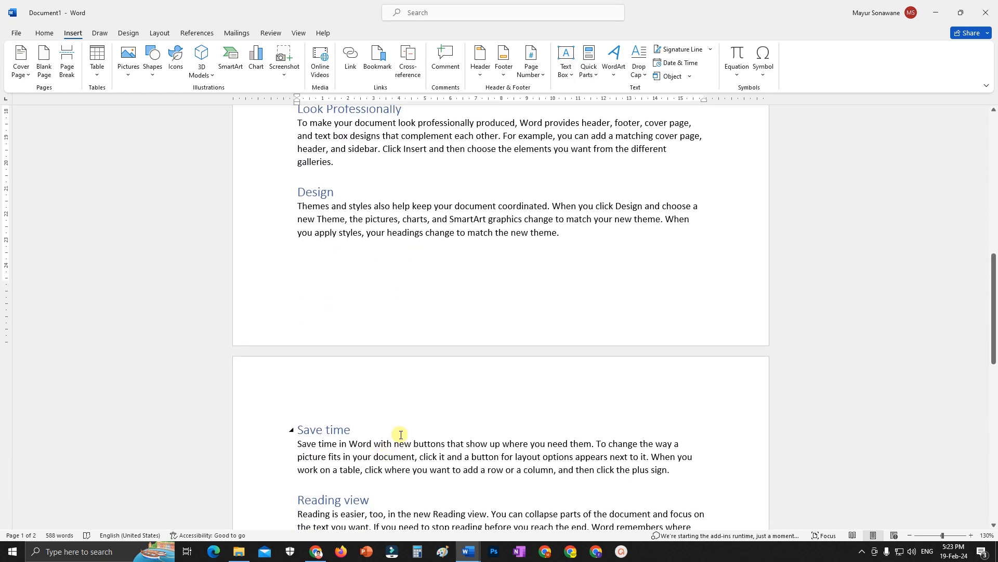
{"action": "scroll", "coordinate": [403, 395], "scroll_direction": "up", "scroll_amount": 2}
{"action": "scroll", "coordinate": [406, 420], "scroll_direction": "up", "scroll_amount": 9}
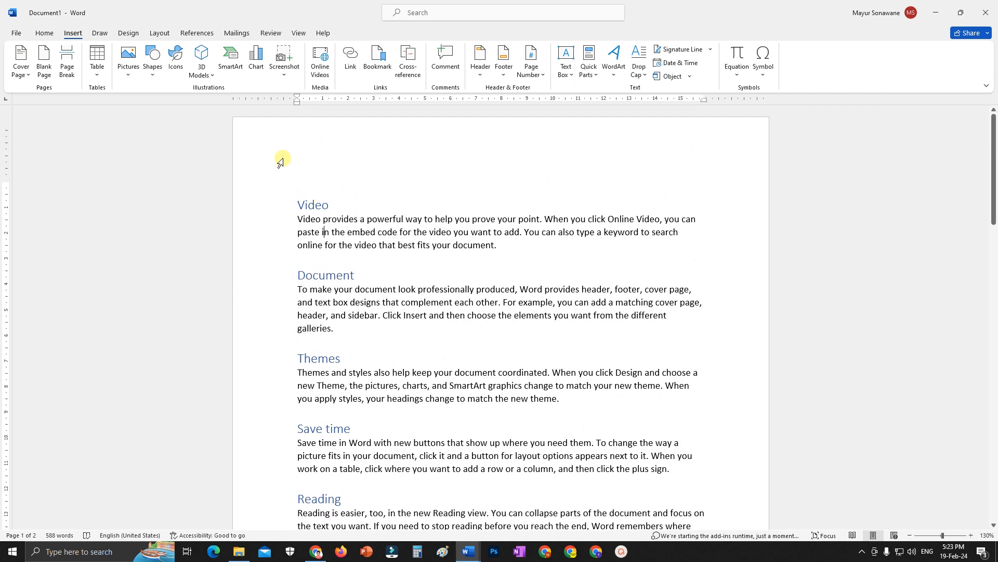
{"action": "double_click", "coordinate": [306, 172]}
{"action": "left_click", "coordinate": [306, 174]}
{"action": "key", "text": "Return"}
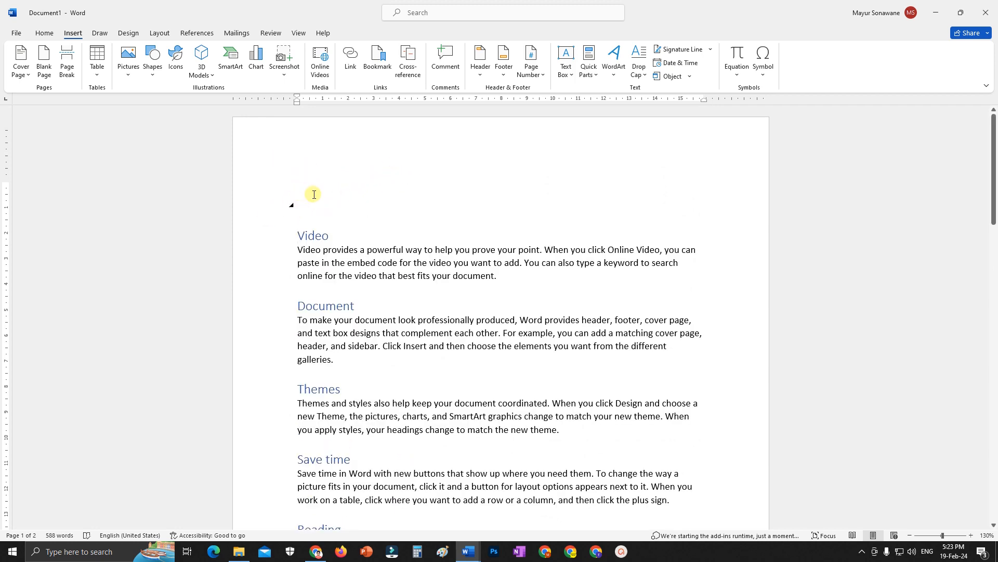
Step: Remove the empty line above the "Video" heading at the start of the document
{"action": "key", "text": "BackSpace"}
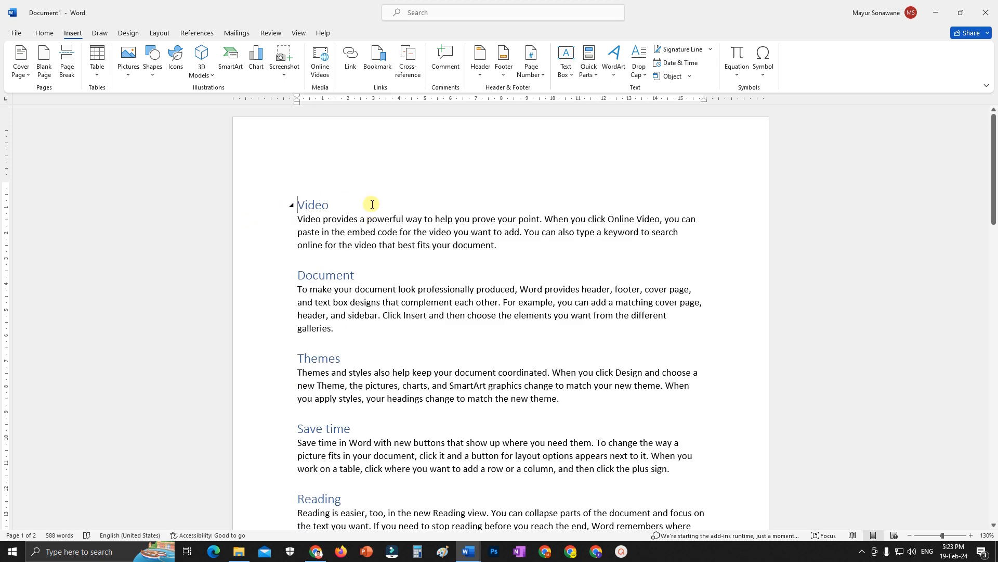
{"action": "key", "text": "Return"}
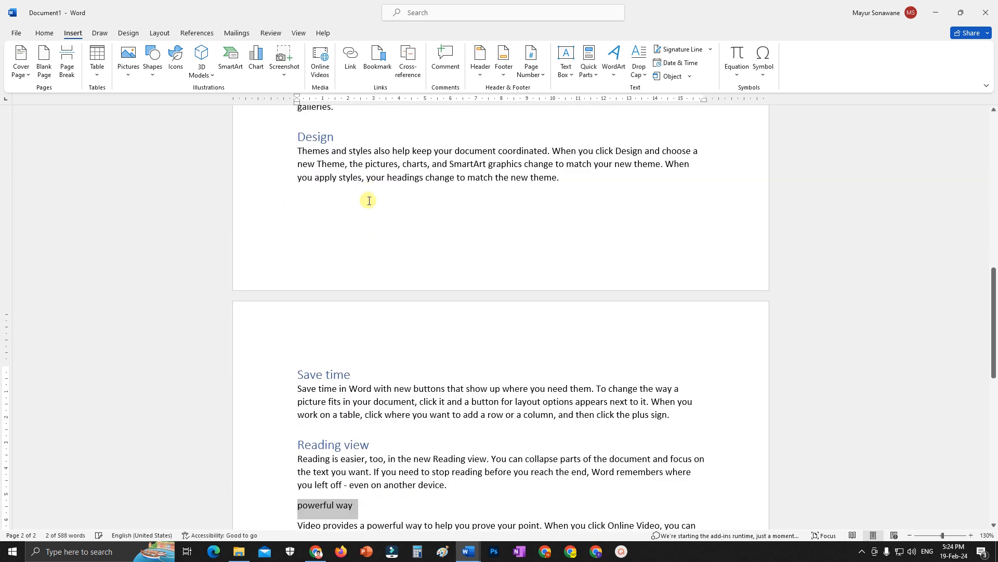
Step: Capitalize each word of the selected "powerful way" title below the "Reading view" section
{"action": "left_click", "coordinate": [44, 33]}
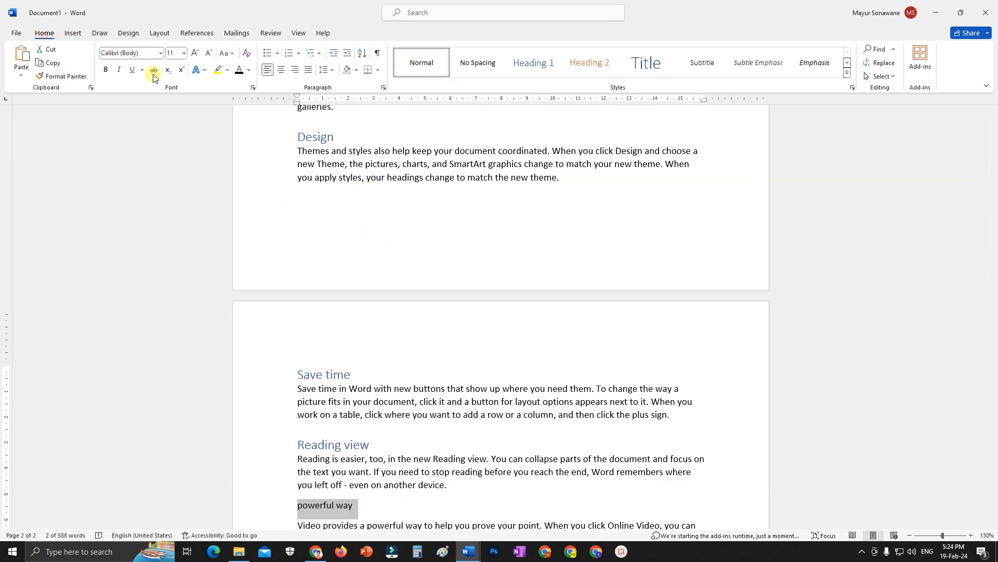
{"action": "left_click", "coordinate": [227, 53]}
{"action": "left_click", "coordinate": [240, 108]}
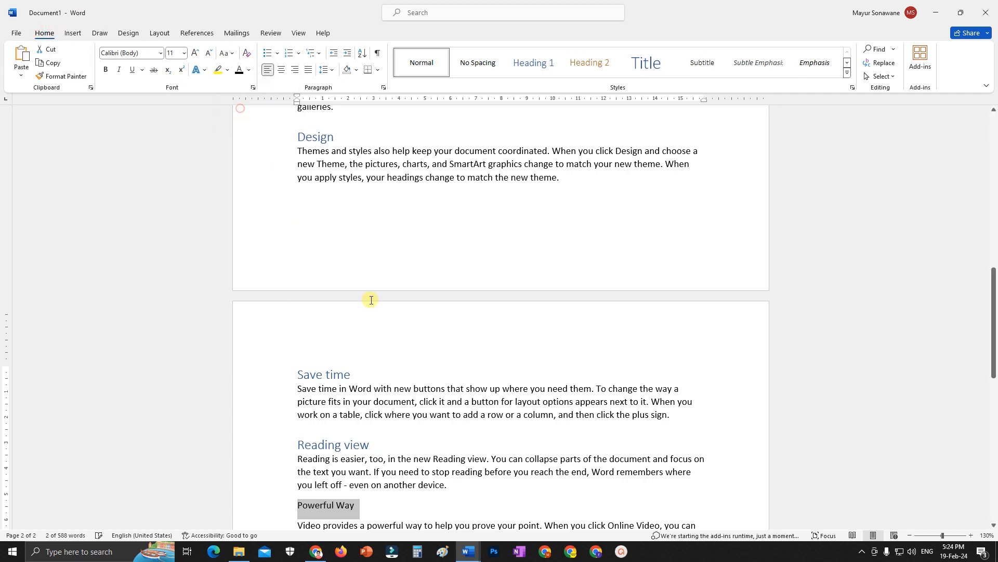
Step: Add a new line after the last paragraph of the document and insert a blank page there
{"action": "scroll", "coordinate": [358, 455], "scroll_direction": "up", "scroll_amount": 2}
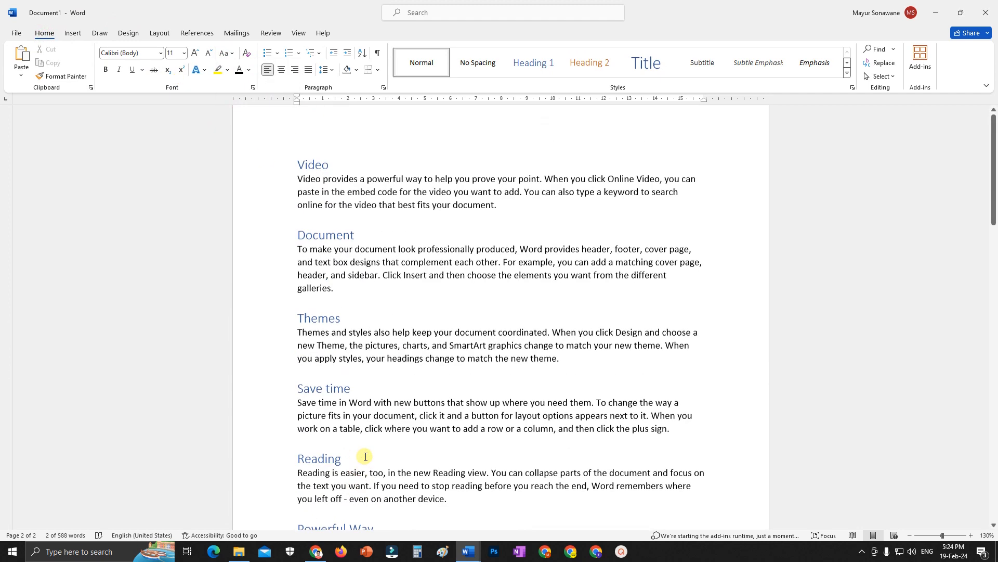
{"action": "scroll", "coordinate": [393, 454], "scroll_direction": "up", "scroll_amount": 1}
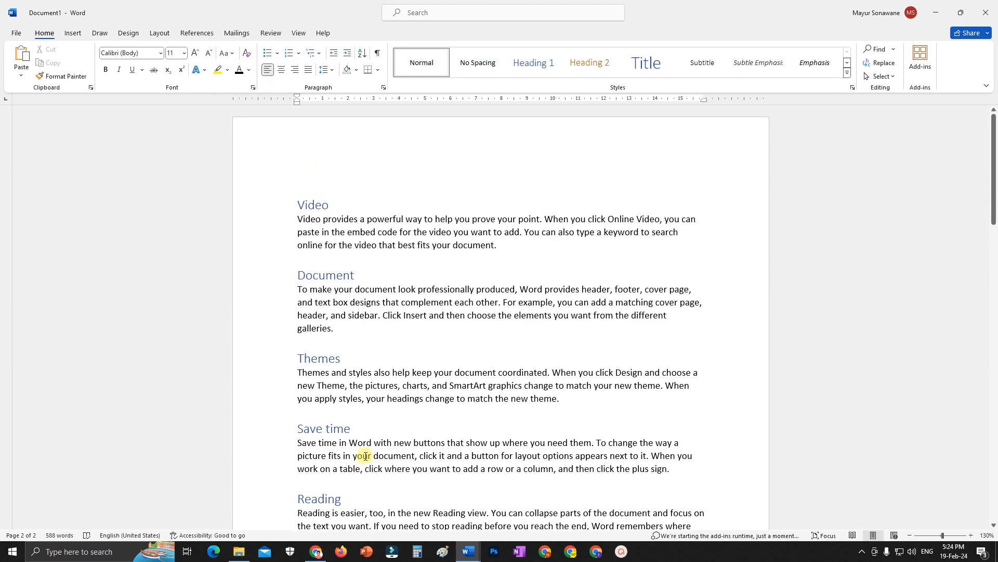
{"action": "scroll", "coordinate": [315, 469], "scroll_direction": "down", "scroll_amount": 3}
{"action": "scroll", "coordinate": [414, 424], "scroll_direction": "down", "scroll_amount": 1}
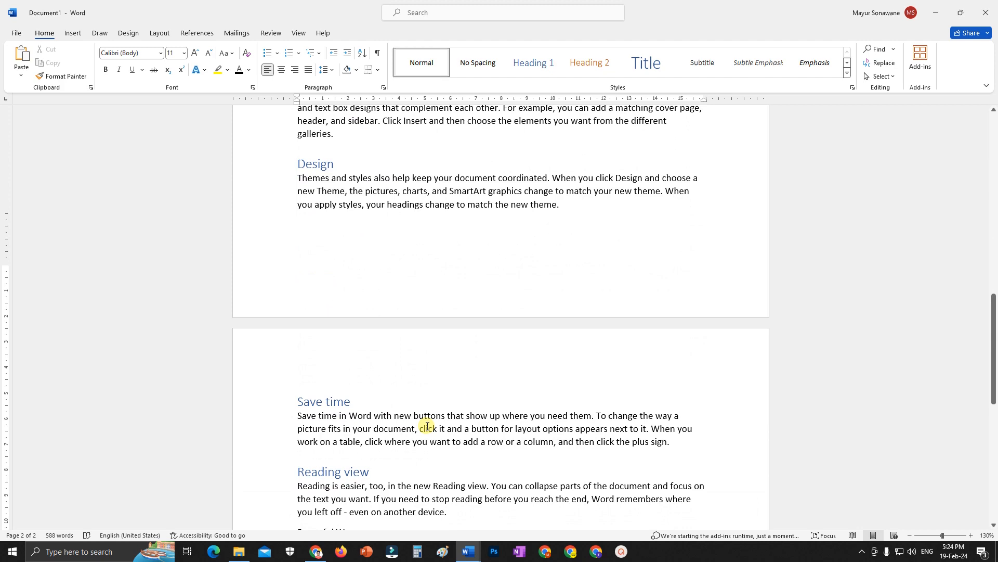
{"action": "scroll", "coordinate": [390, 423], "scroll_direction": "down", "scroll_amount": 14}
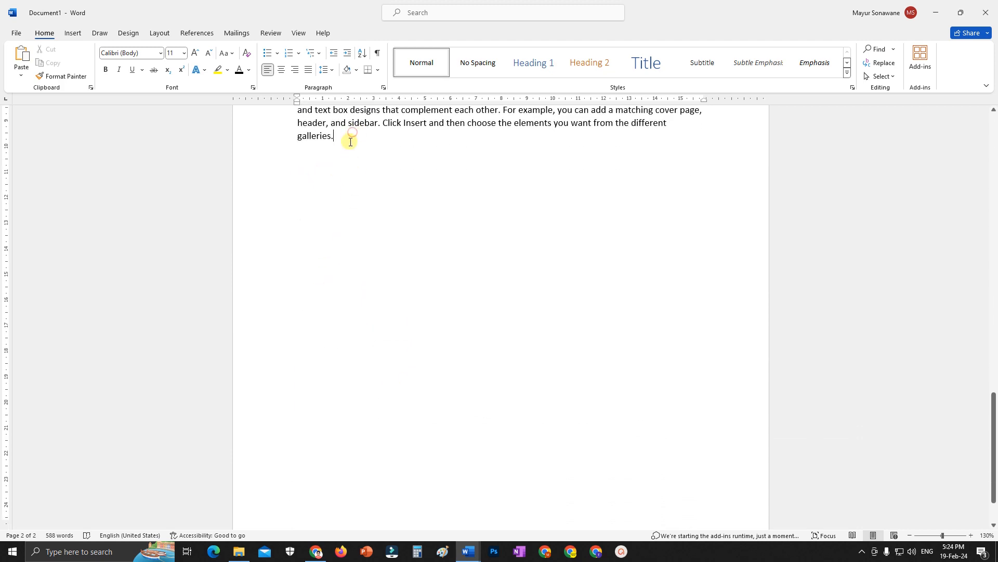
{"action": "key", "text": "Return"}
{"action": "left_click", "coordinate": [74, 33]}
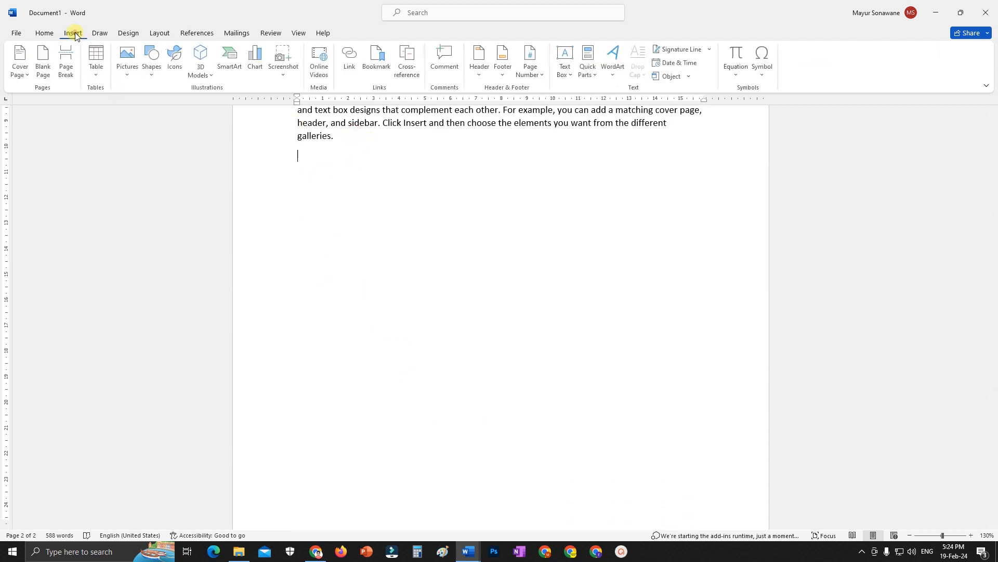
{"action": "left_click", "coordinate": [43, 61]}
Step: Insert a blank page before the "Video" heading and place the cursor at the start of that page
{"action": "scroll", "coordinate": [951, 370], "scroll_direction": "up", "scroll_amount": 3}
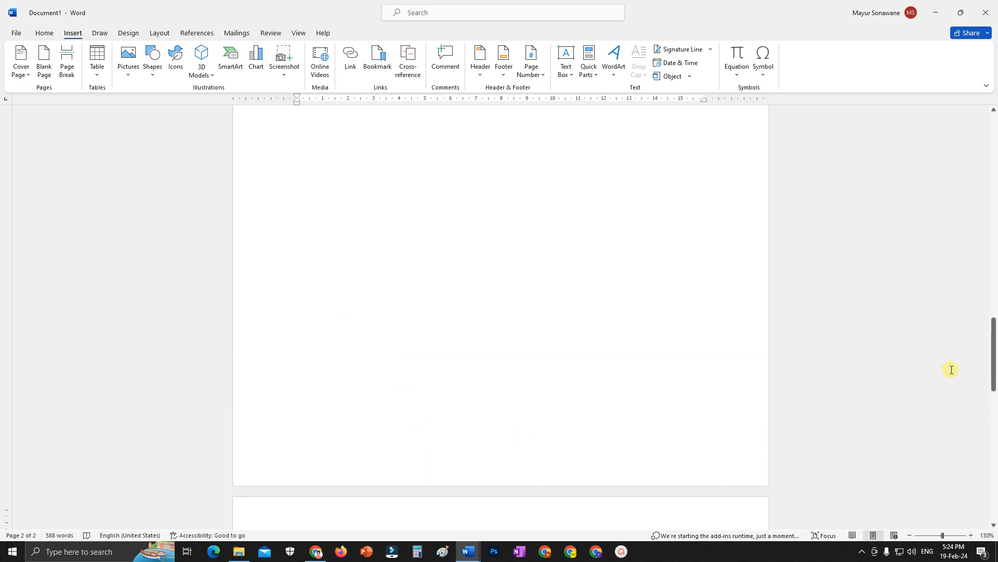
{"action": "left_click_drag", "start_coordinate": [993, 353], "coordinate": [994, 151]}
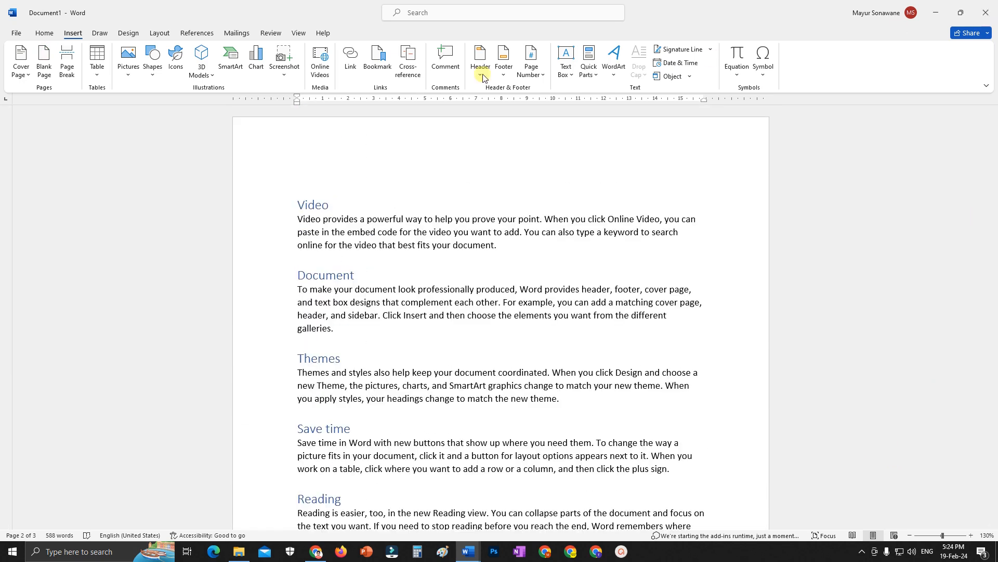
{"action": "left_click", "coordinate": [297, 203]}
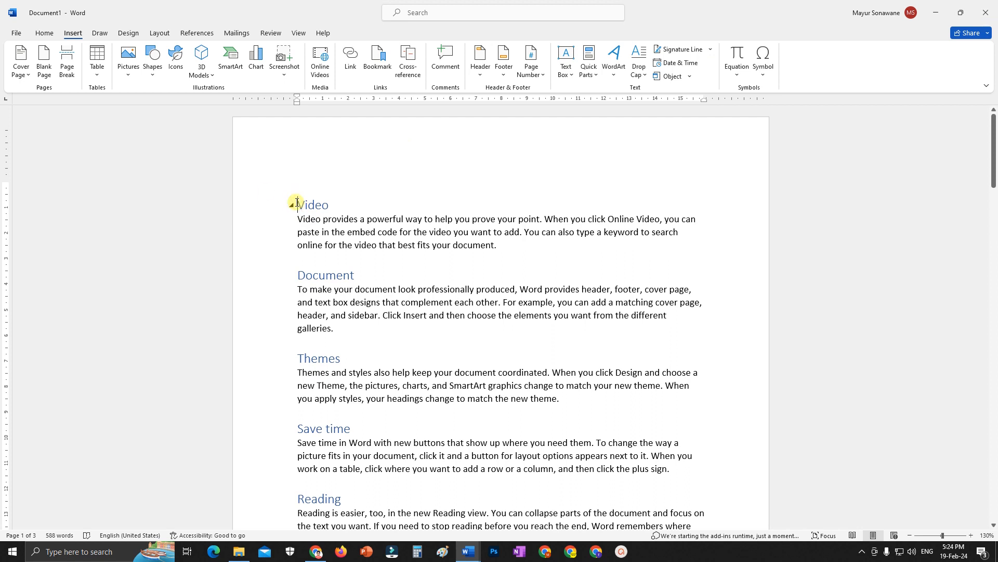
{"action": "left_click", "coordinate": [44, 61]}
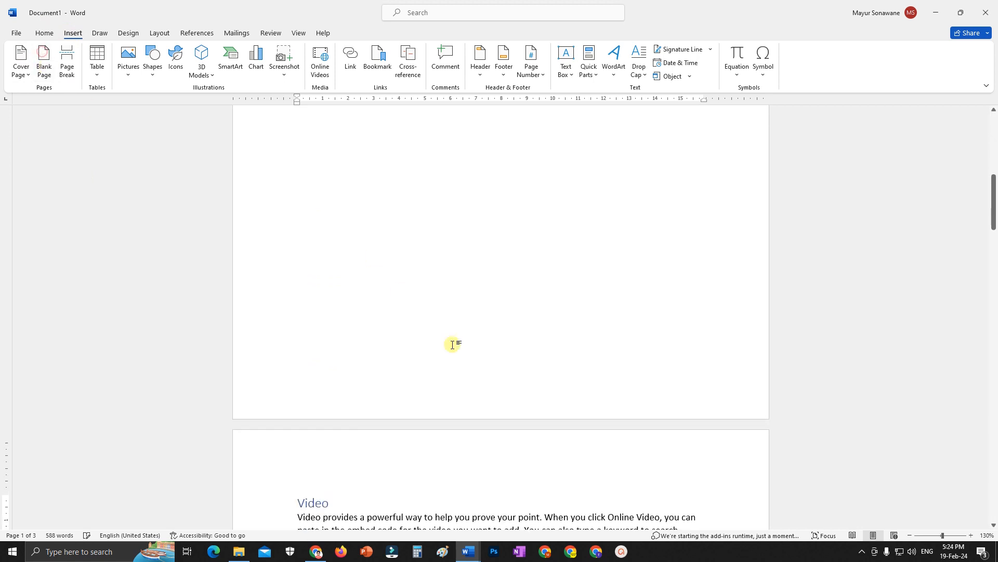
{"action": "scroll", "coordinate": [453, 344], "scroll_direction": "up", "scroll_amount": 7}
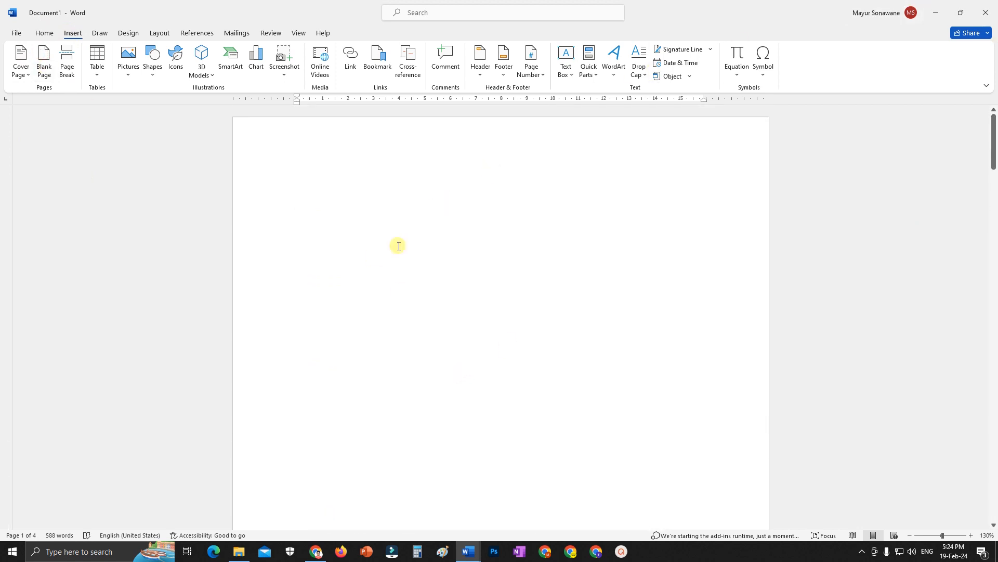
{"action": "left_click", "coordinate": [310, 188]}
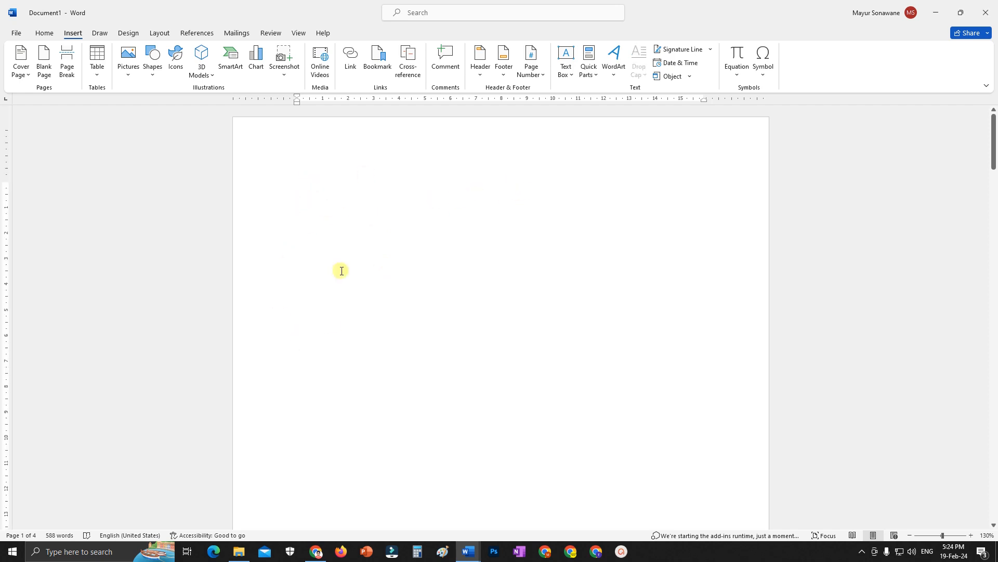
Step: Insert the Automatic Table 1 table of contents on the blank first page
{"action": "scroll", "coordinate": [386, 308], "scroll_direction": "down", "scroll_amount": 5}
{"action": "scroll", "coordinate": [386, 307], "scroll_direction": "down", "scroll_amount": 8}
{"action": "scroll", "coordinate": [385, 307], "scroll_direction": "up", "scroll_amount": 4}
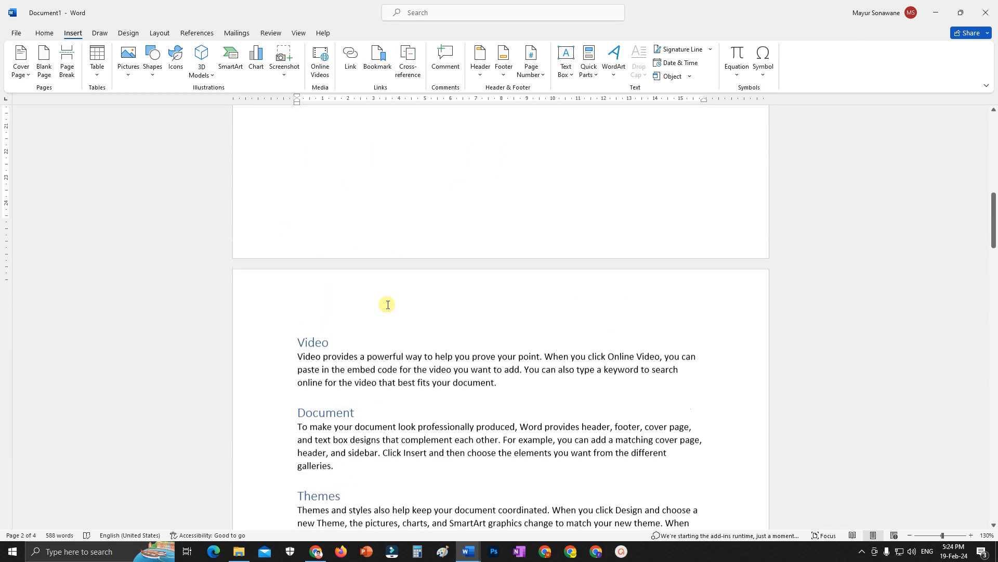
{"action": "scroll", "coordinate": [386, 307], "scroll_direction": "up", "scroll_amount": 9}
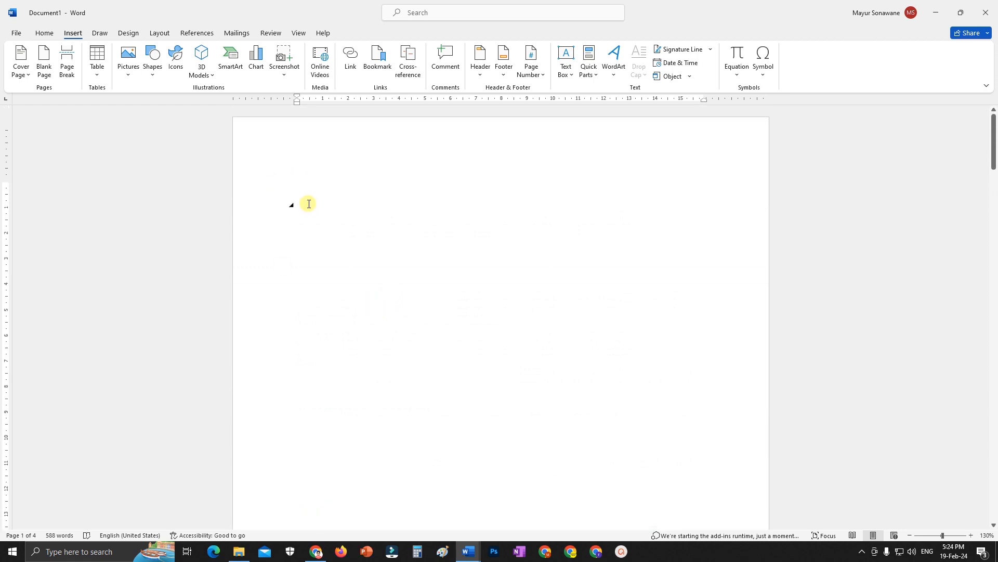
{"action": "left_click", "coordinate": [194, 33]}
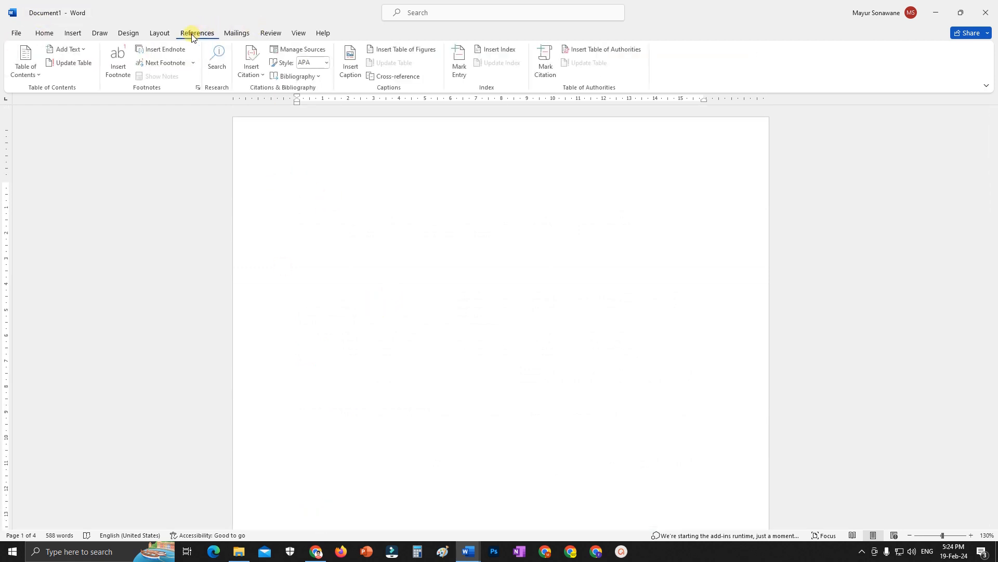
{"action": "left_click", "coordinate": [28, 71]}
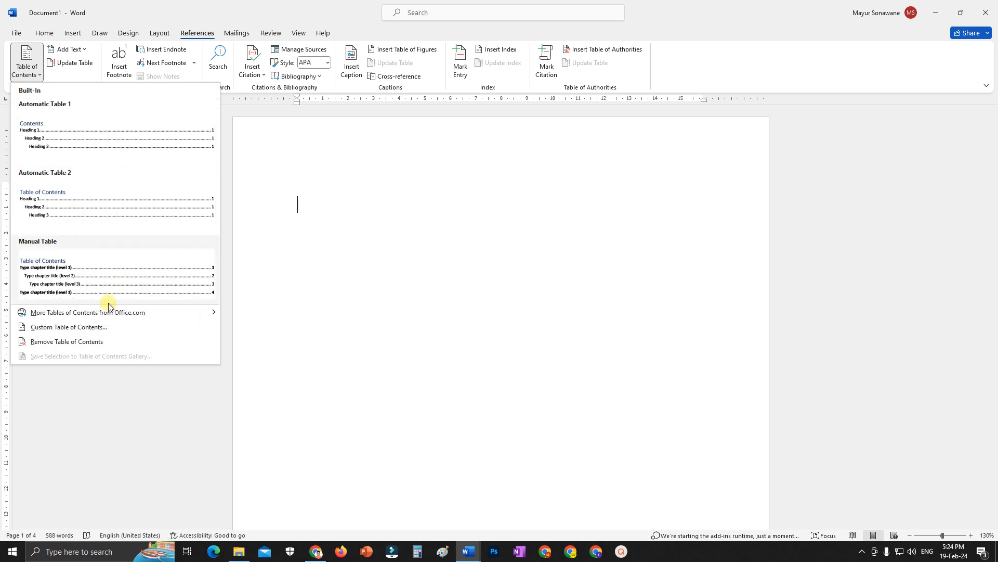
{"action": "left_click", "coordinate": [113, 131]}
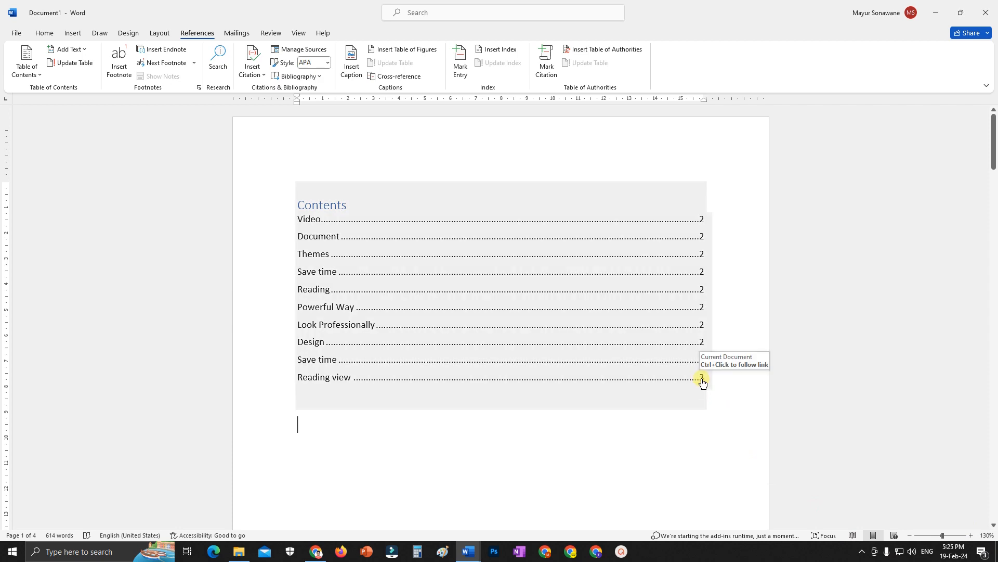
Step: Follow the "Reading view" and "Themes" links in the table of contents to their sections, returning to the table after each
{"action": "left_click", "coordinate": [702, 378], "text": "ctrl"}
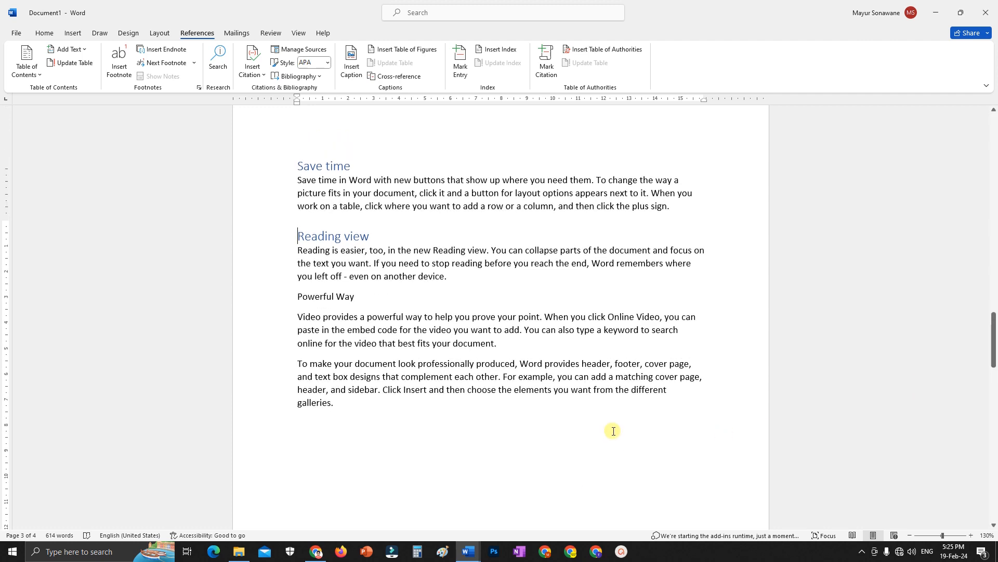
{"action": "scroll", "coordinate": [577, 408], "scroll_direction": "up", "scroll_amount": 15}
{"action": "scroll", "coordinate": [576, 407], "scroll_direction": "up", "scroll_amount": 10}
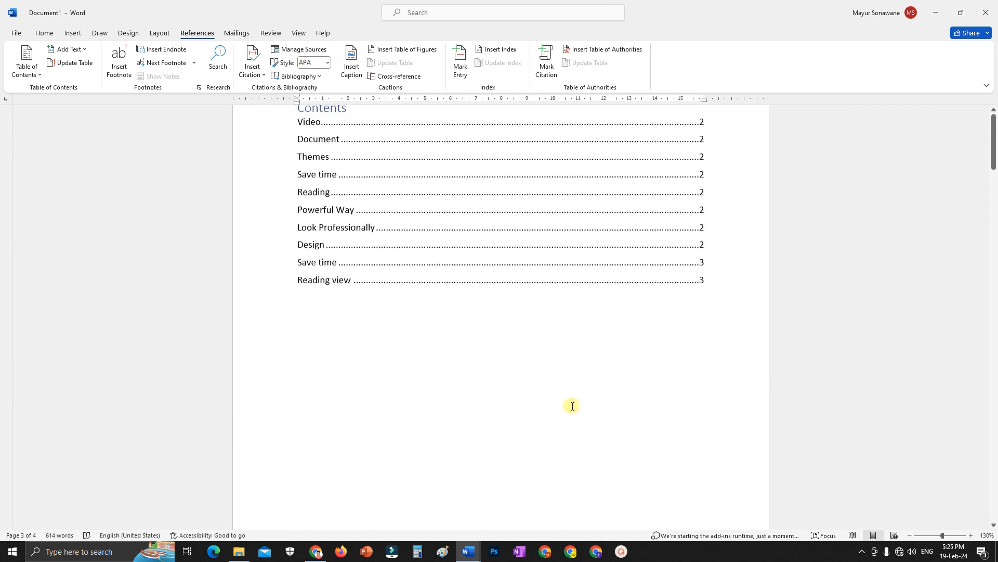
{"action": "left_click", "coordinate": [522, 382]}
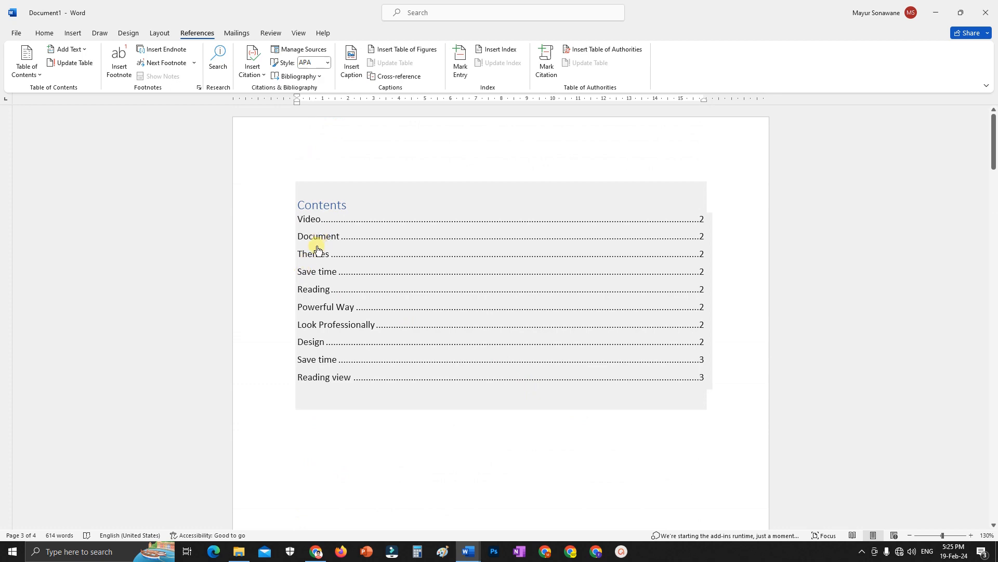
{"action": "scroll", "coordinate": [318, 250], "scroll_direction": "down", "scroll_amount": 8}
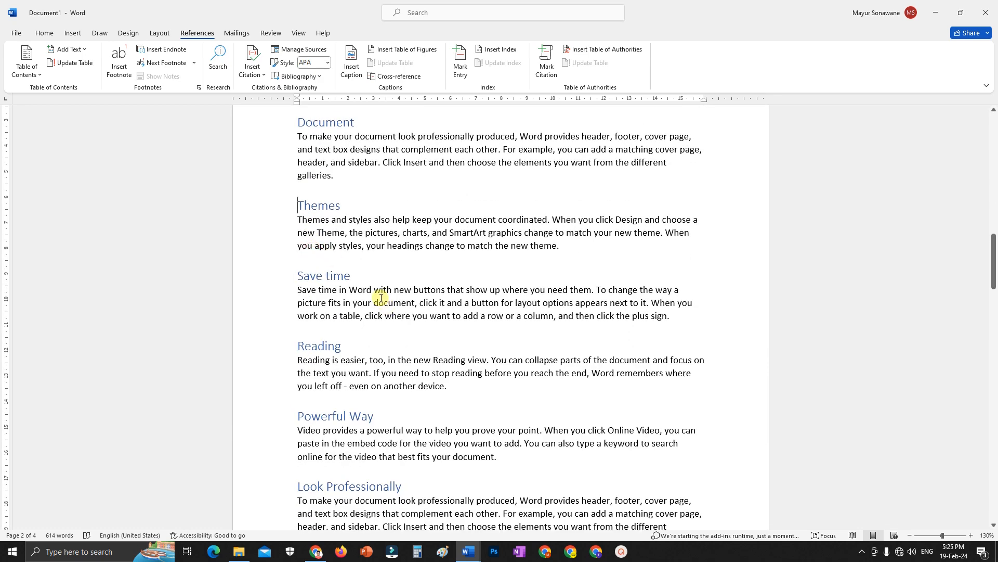
{"action": "scroll", "coordinate": [383, 311], "scroll_direction": "up", "scroll_amount": 8}
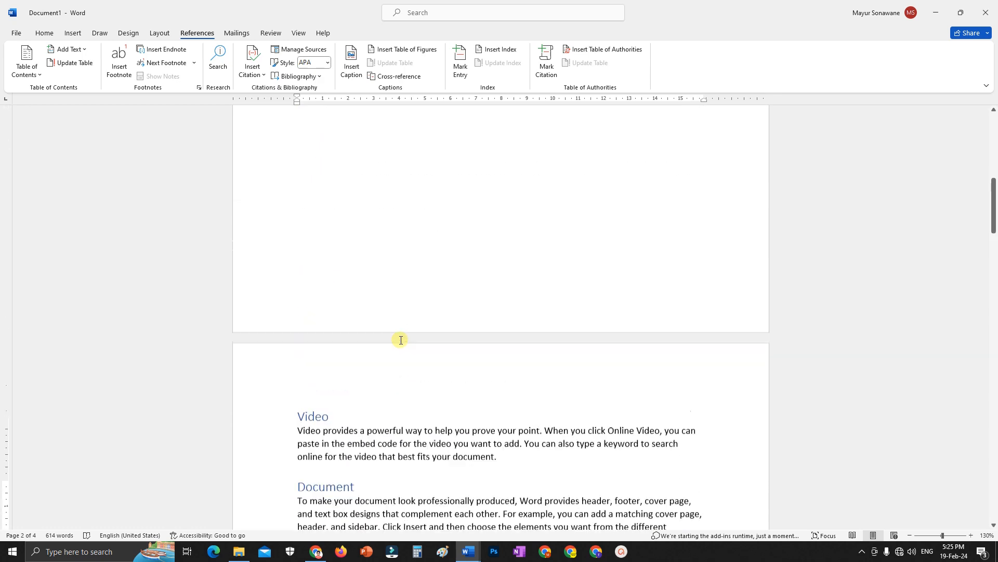
{"action": "scroll", "coordinate": [421, 332], "scroll_direction": "up", "scroll_amount": 2}
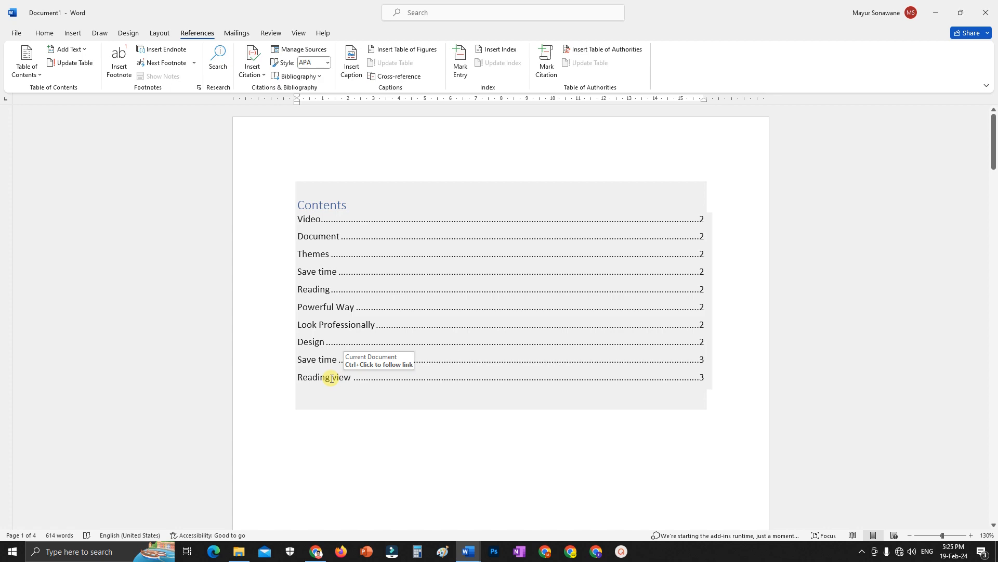
Step: Apply the Heading 1 style to the unstyled "Powerful Way" title below the "Reading view" section
{"action": "scroll", "coordinate": [401, 397], "scroll_direction": "down", "scroll_amount": 10}
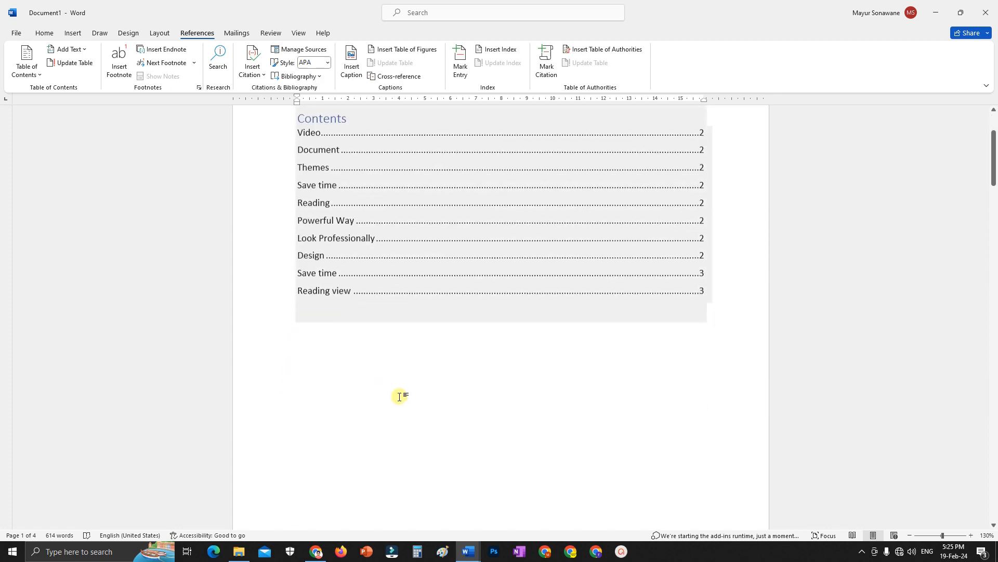
{"action": "left_click_drag", "start_coordinate": [992, 190], "coordinate": [985, 357]}
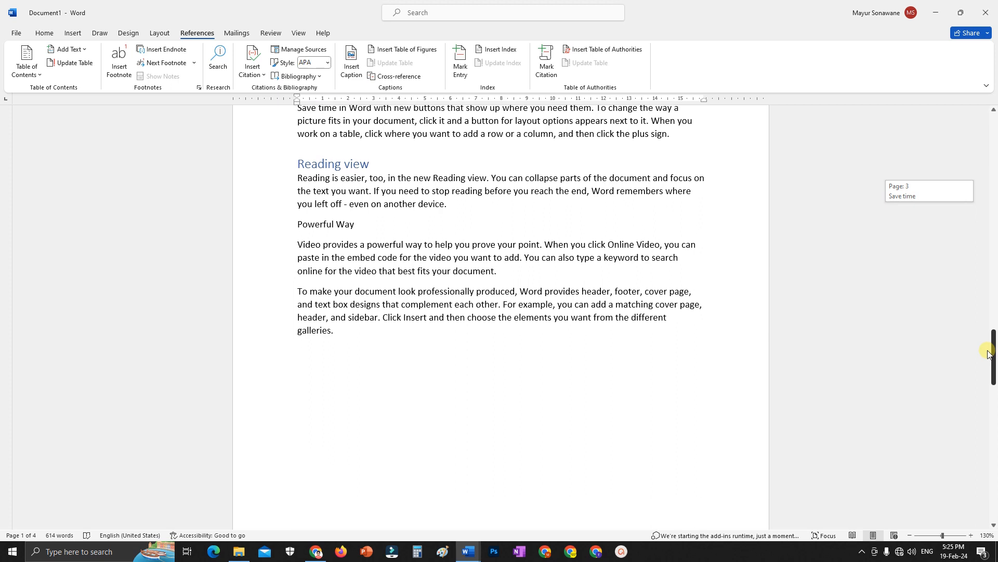
{"action": "triple_click", "coordinate": [306, 224]}
{"action": "left_click", "coordinate": [41, 34]}
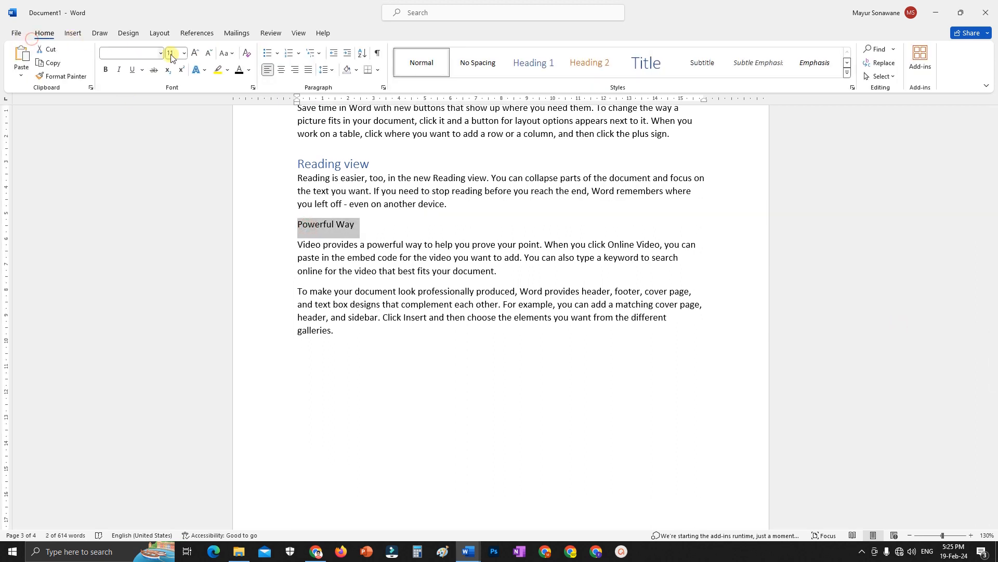
{"action": "left_click", "coordinate": [538, 65]}
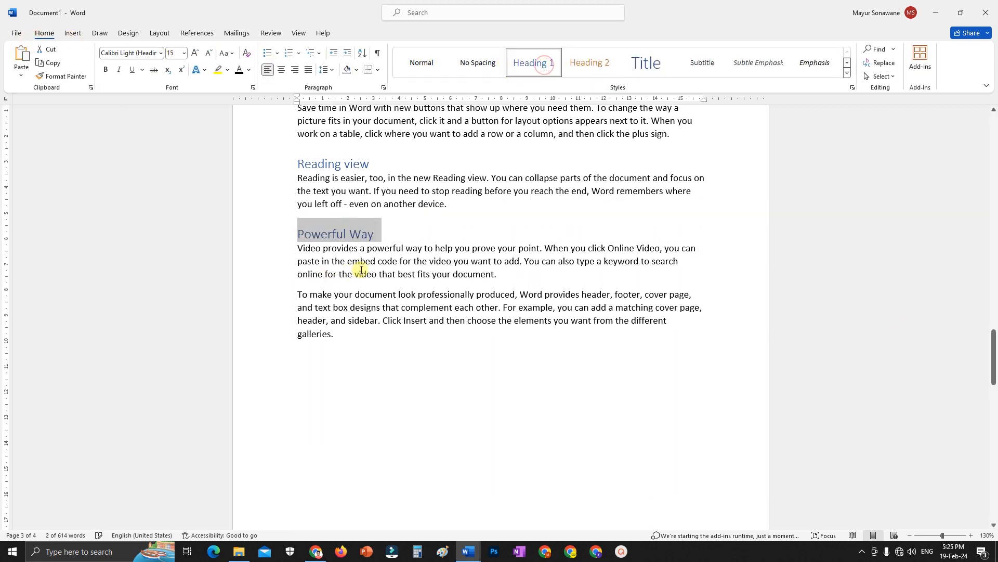
{"action": "scroll", "coordinate": [557, 323], "scroll_direction": "up", "scroll_amount": 4}
{"action": "scroll", "coordinate": [411, 359], "scroll_direction": "down", "scroll_amount": 2}
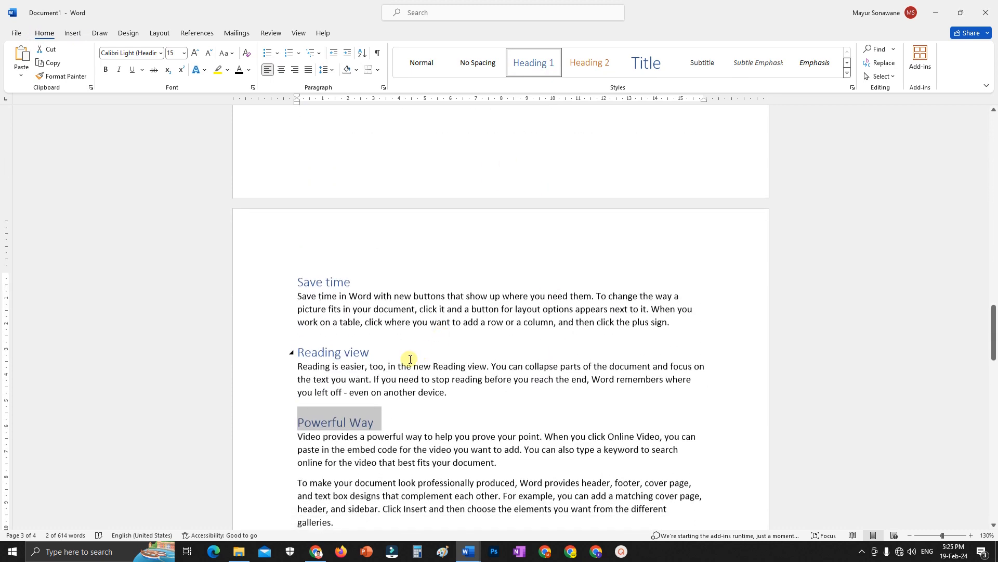
{"action": "scroll", "coordinate": [410, 359], "scroll_direction": "down", "scroll_amount": 3}
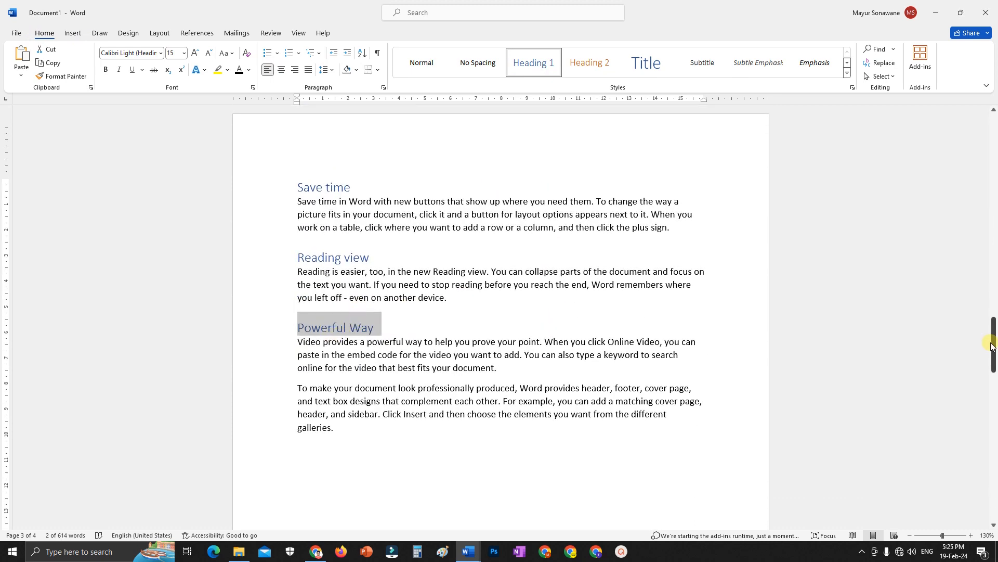
Step: Update the entire table of contents on the first page to include the newly styled heading
{"action": "left_click_drag", "start_coordinate": [994, 342], "coordinate": [994, 139]}
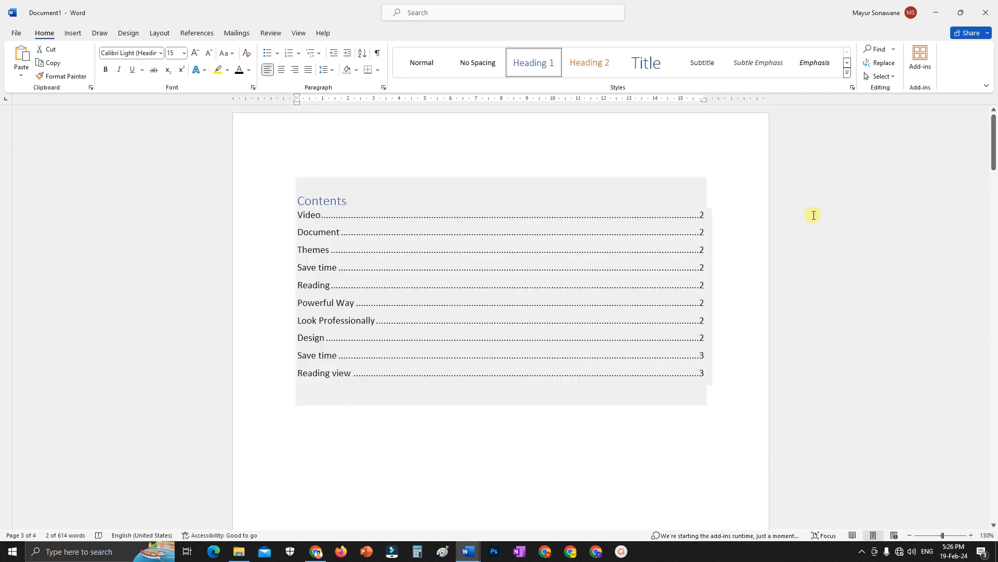
{"action": "left_click", "coordinate": [311, 186]}
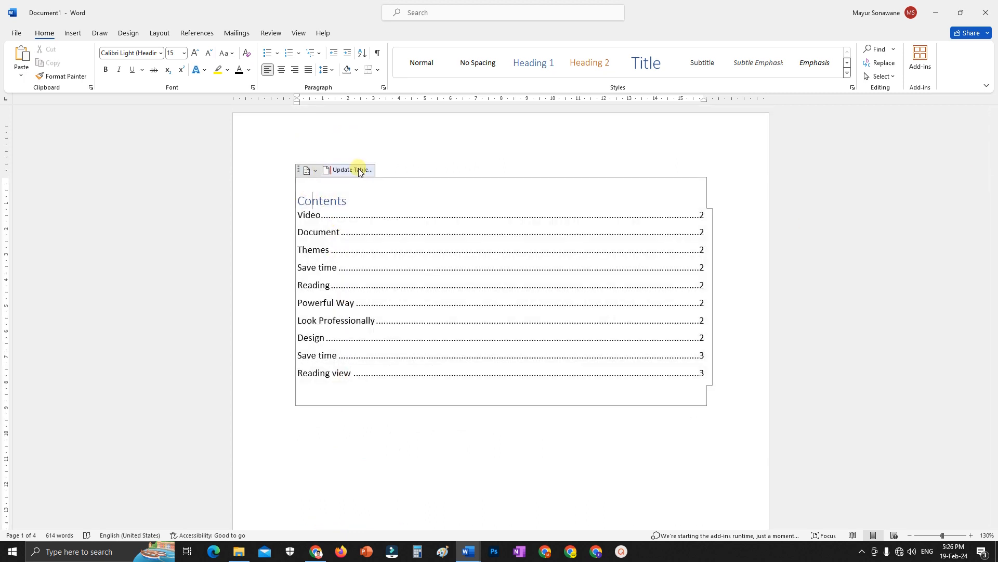
{"action": "left_click", "coordinate": [197, 33]}
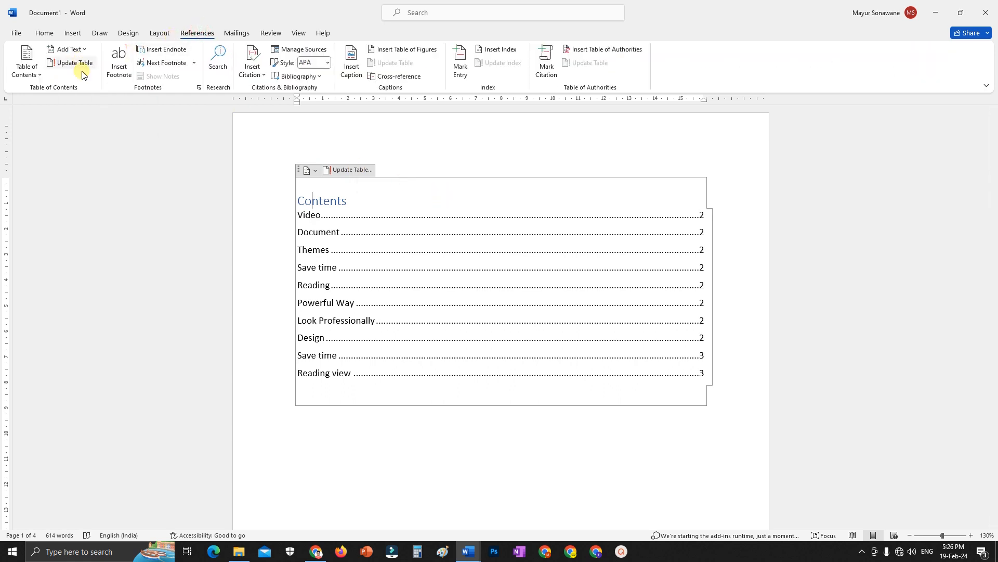
{"action": "left_click", "coordinate": [353, 170]}
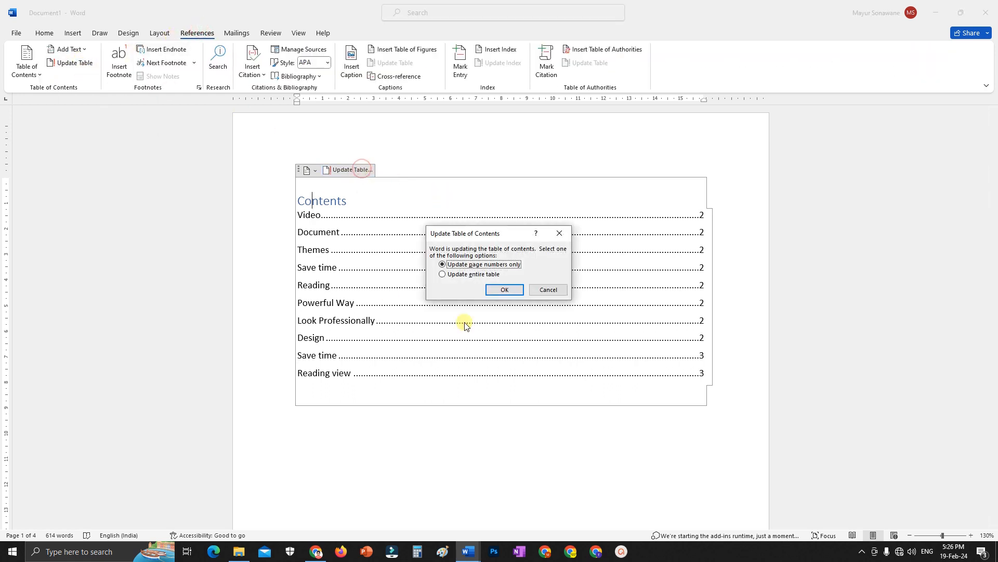
{"action": "left_click", "coordinate": [456, 275]}
{"action": "left_click", "coordinate": [502, 289]}
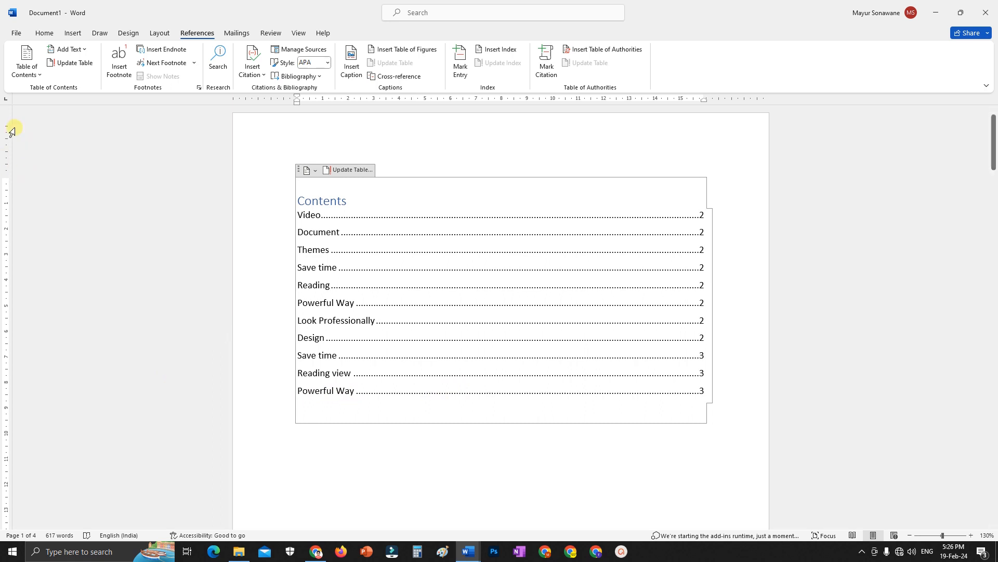
Step: Replace the table of contents with a custom one that has page numbers turned off
{"action": "left_click", "coordinate": [15, 80]}
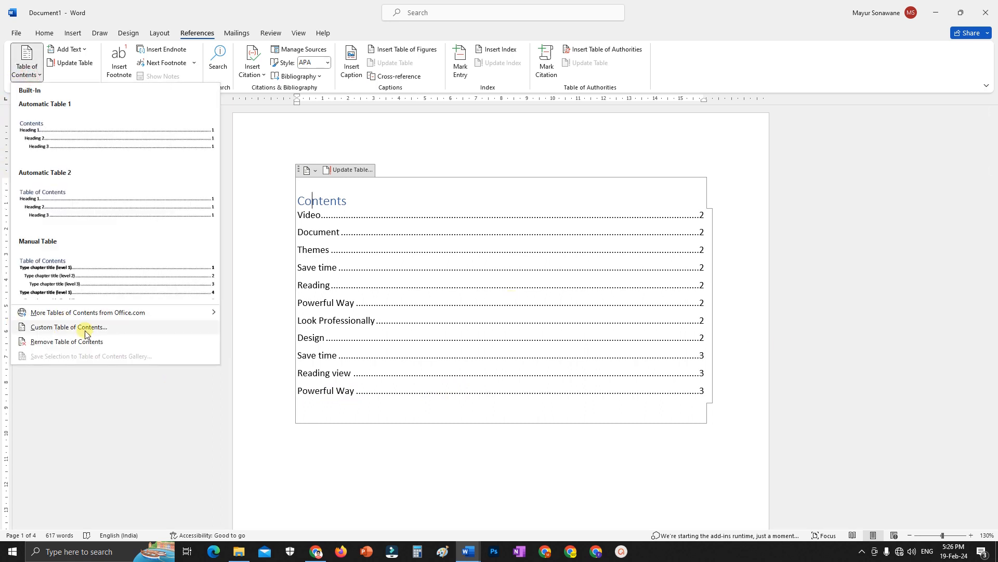
{"action": "left_click", "coordinate": [66, 329]}
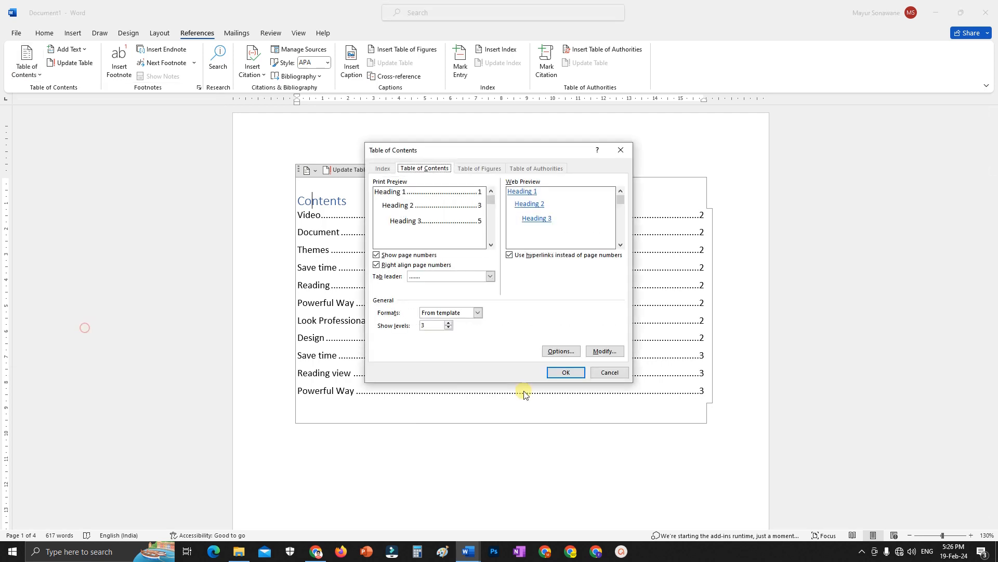
{"action": "left_click_drag", "start_coordinate": [488, 157], "coordinate": [695, 173]}
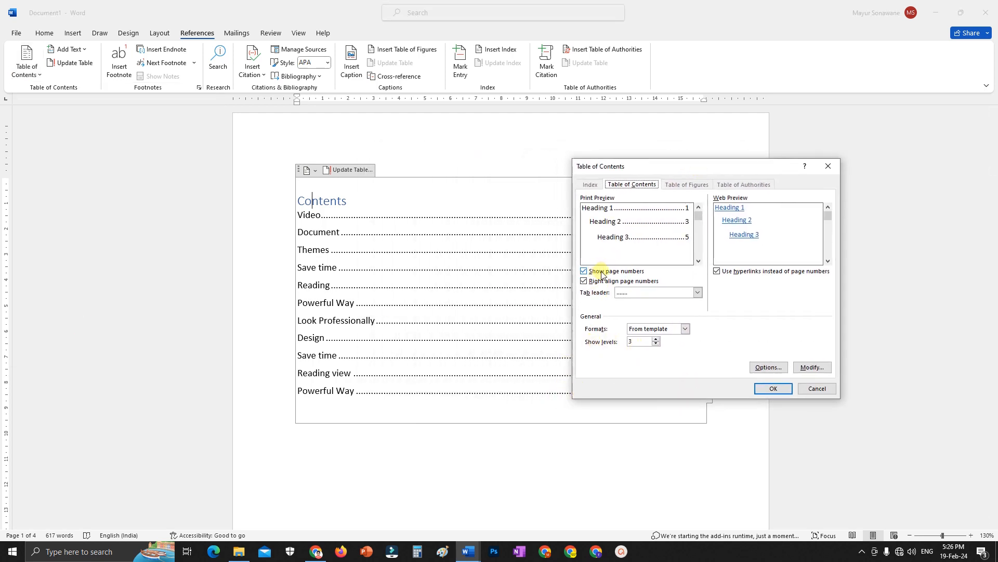
{"action": "left_click_drag", "start_coordinate": [663, 168], "coordinate": [828, 185]}
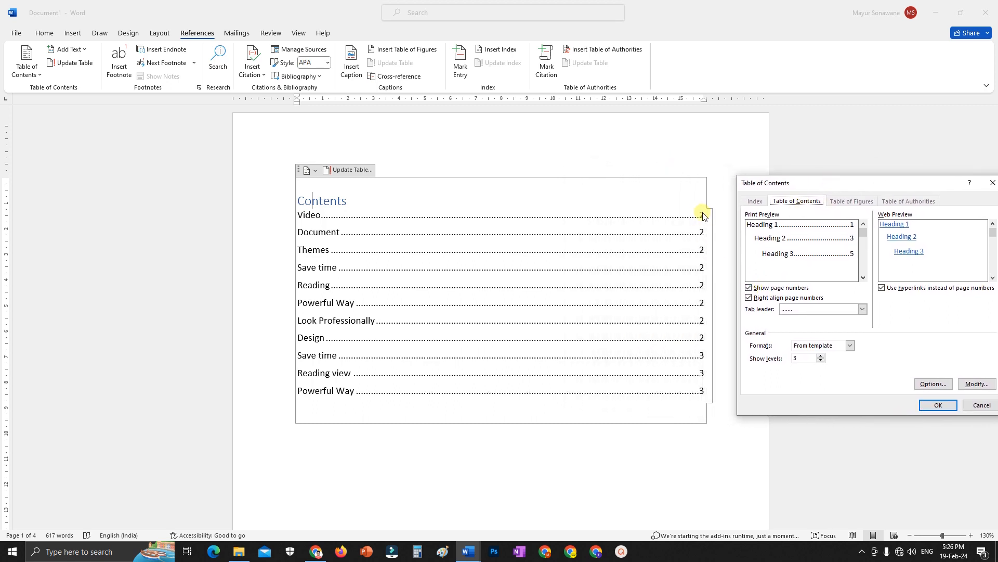
{"action": "left_click", "coordinate": [749, 289]}
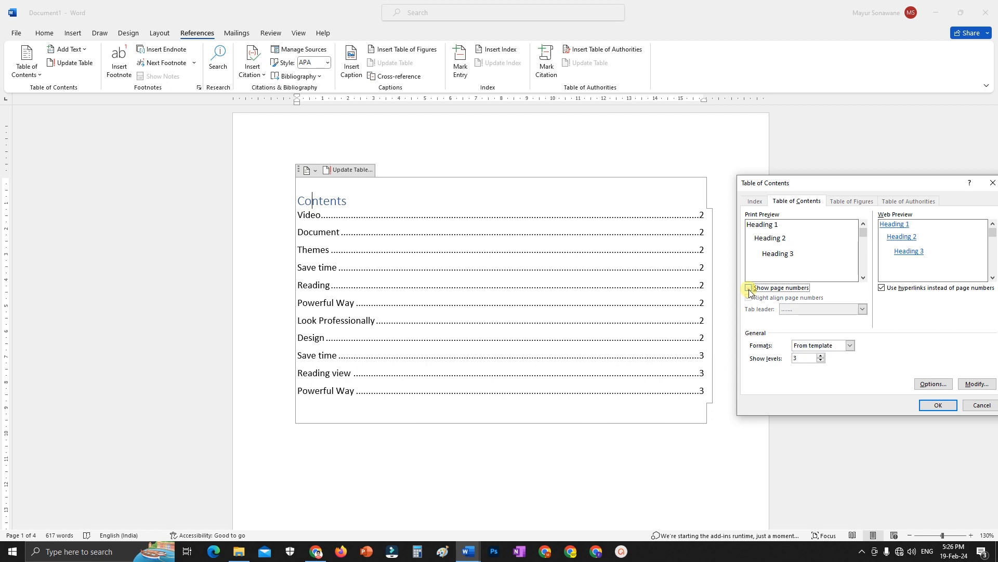
{"action": "left_click", "coordinate": [937, 406]}
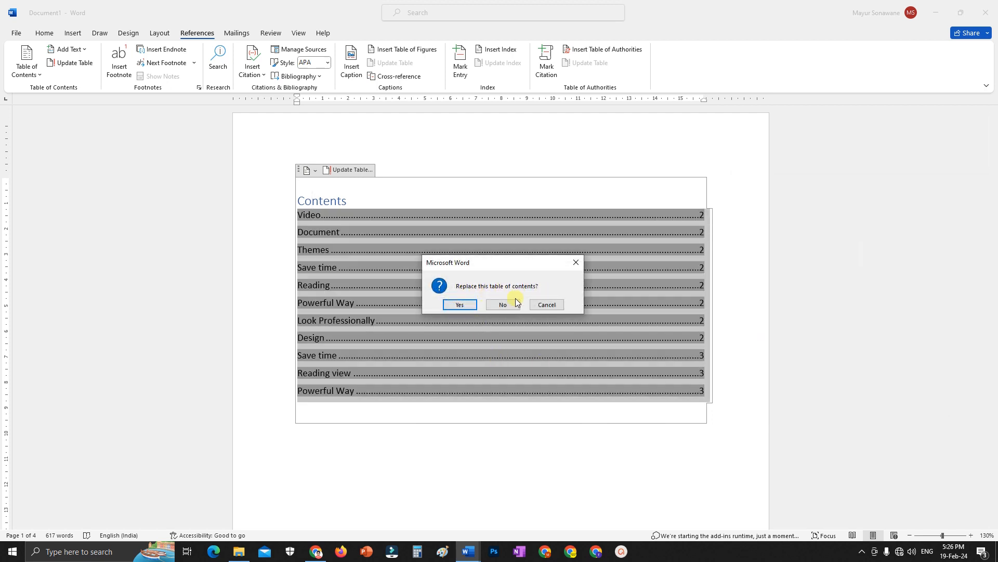
{"action": "left_click", "coordinate": [461, 305]}
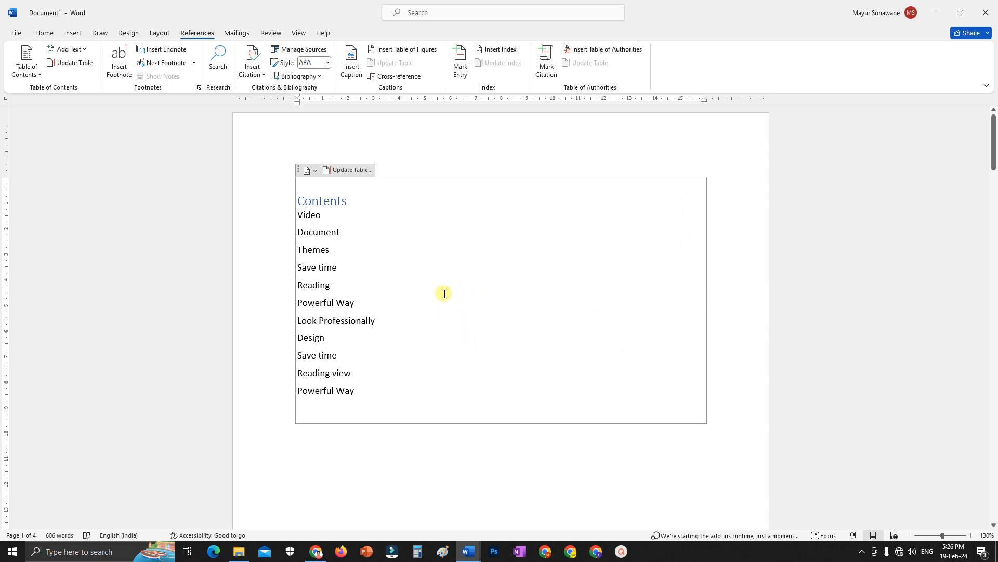
Step: Follow the "Document" link in the table of contents to its section and return to the table
{"action": "left_click", "coordinate": [317, 231], "text": "ctrl"}
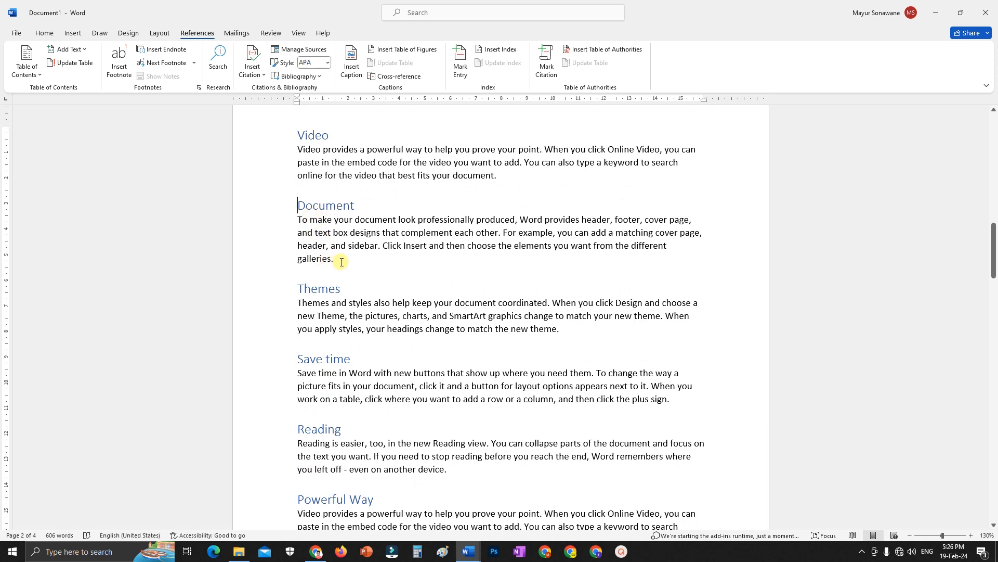
{"action": "scroll", "coordinate": [342, 261], "scroll_direction": "up", "scroll_amount": 10}
{"action": "left_click", "coordinate": [316, 288]}
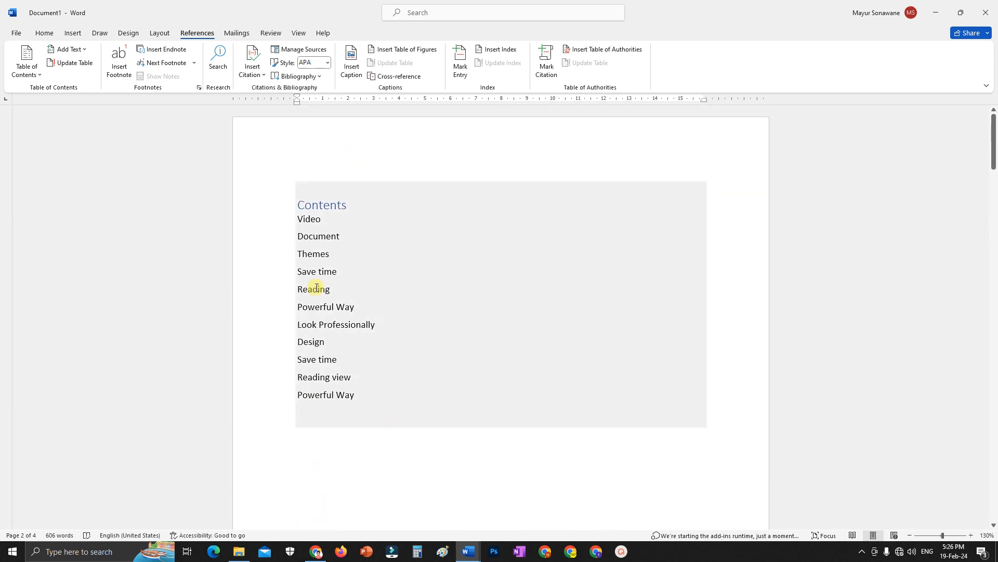
Step: Replace the table of contents with a custom one that shows right-aligned page numbers with a dotted tab leader
{"action": "left_click", "coordinate": [26, 62]}
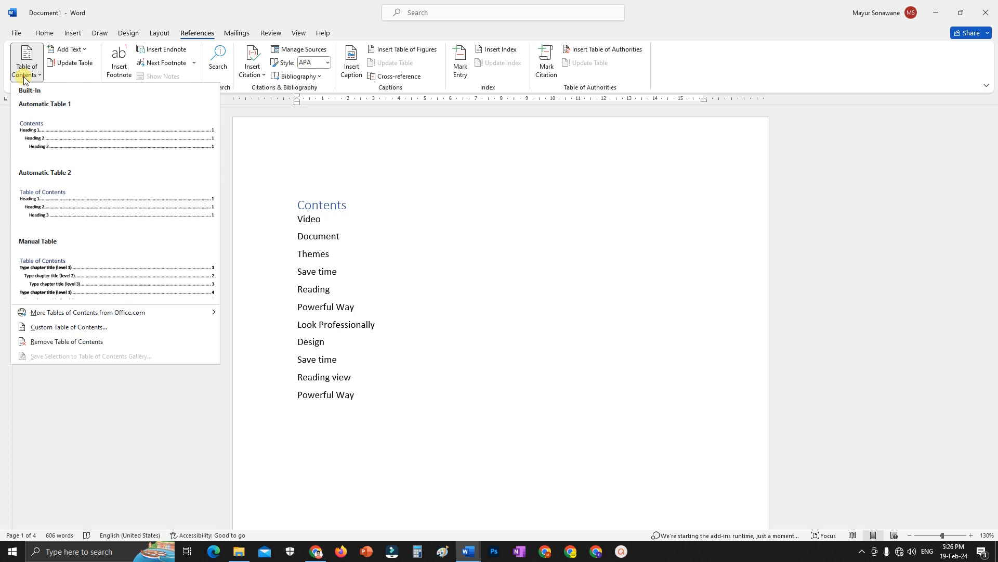
{"action": "left_click", "coordinate": [62, 326]}
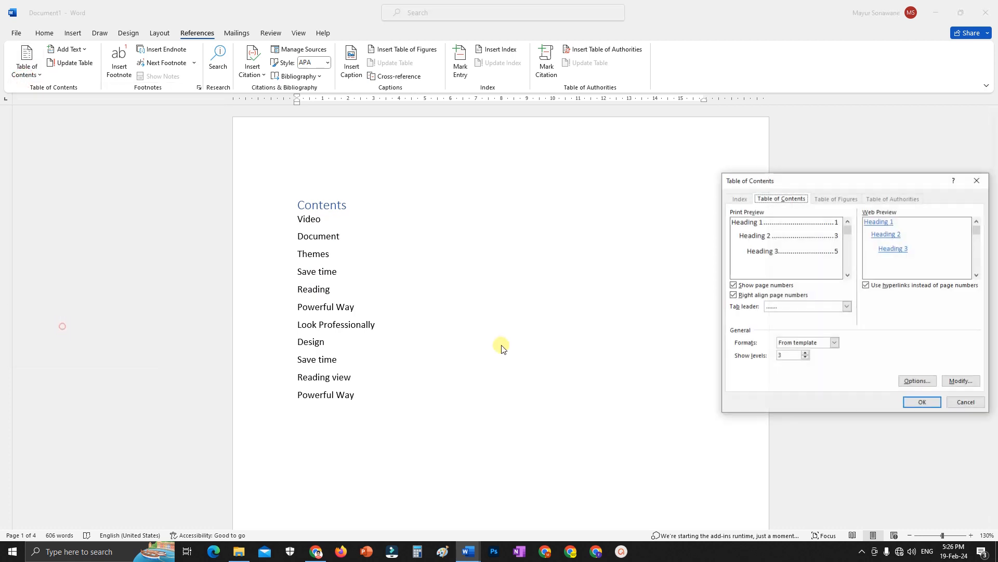
{"action": "left_click", "coordinate": [915, 405]}
{"action": "left_click", "coordinate": [458, 302]}
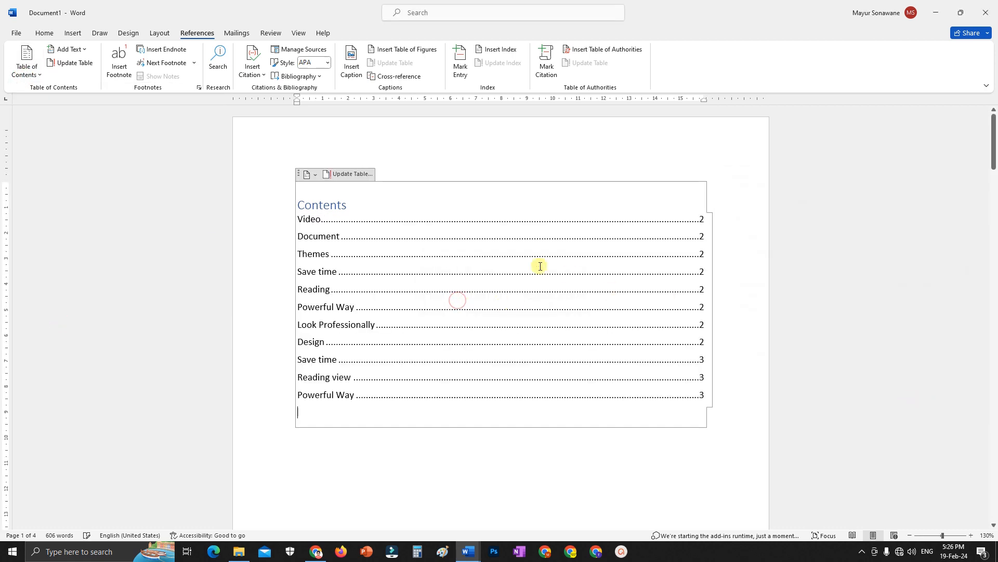
{"action": "left_click", "coordinate": [25, 63]}
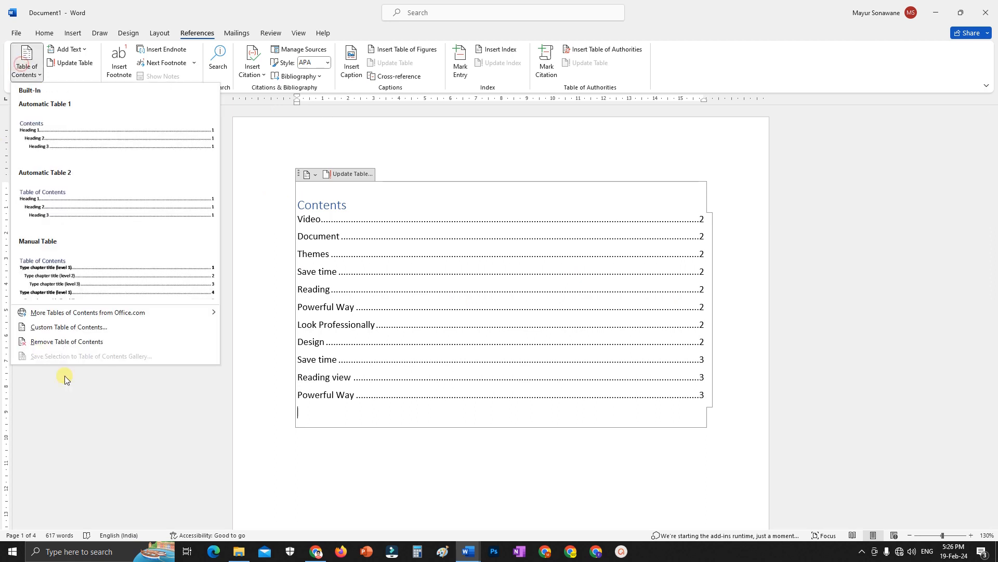
{"action": "left_click", "coordinate": [61, 327]}
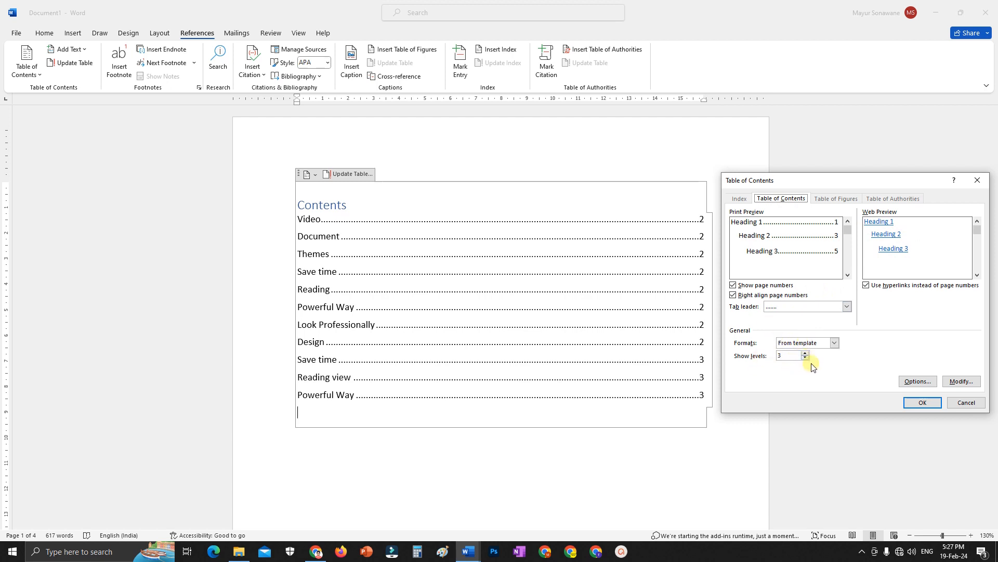
{"action": "left_click", "coordinate": [966, 403]}
Step: Add an empty line between the "Video" heading and its paragraph on the second page
{"action": "scroll", "coordinate": [479, 334], "scroll_direction": "down", "scroll_amount": 10}
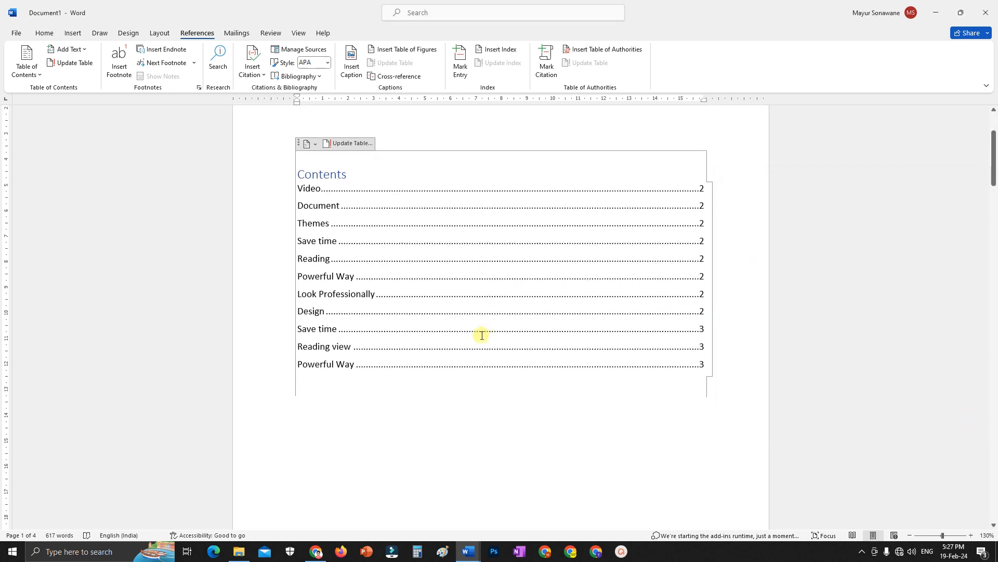
{"action": "scroll", "coordinate": [396, 338], "scroll_direction": "down", "scroll_amount": 3}
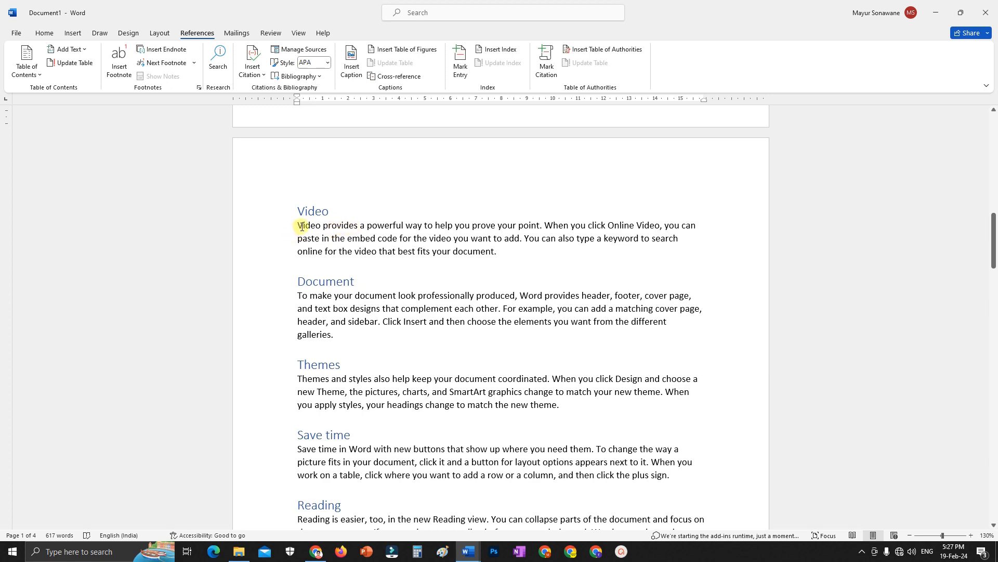
{"action": "left_click", "coordinate": [338, 214]}
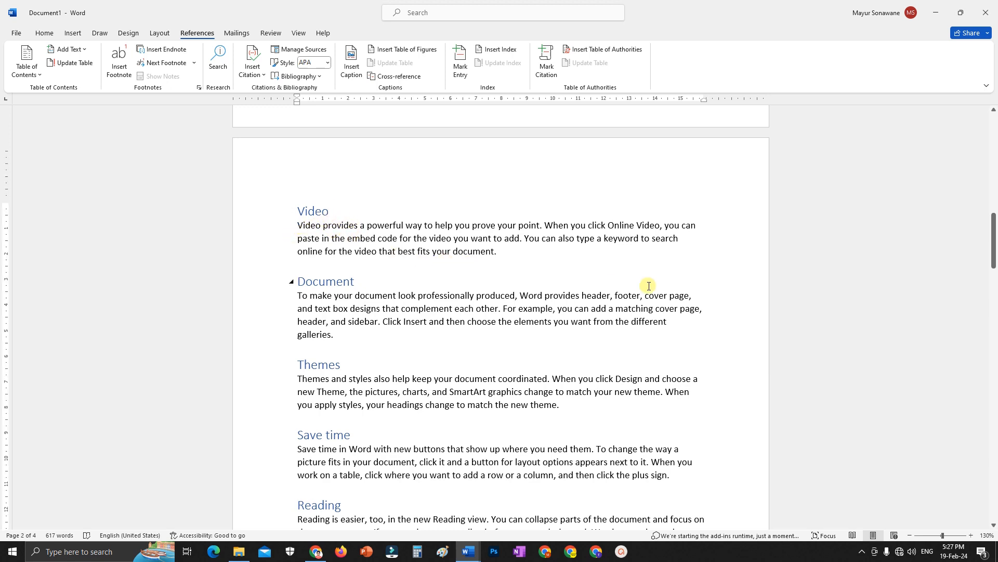
{"action": "key", "text": "Return"}
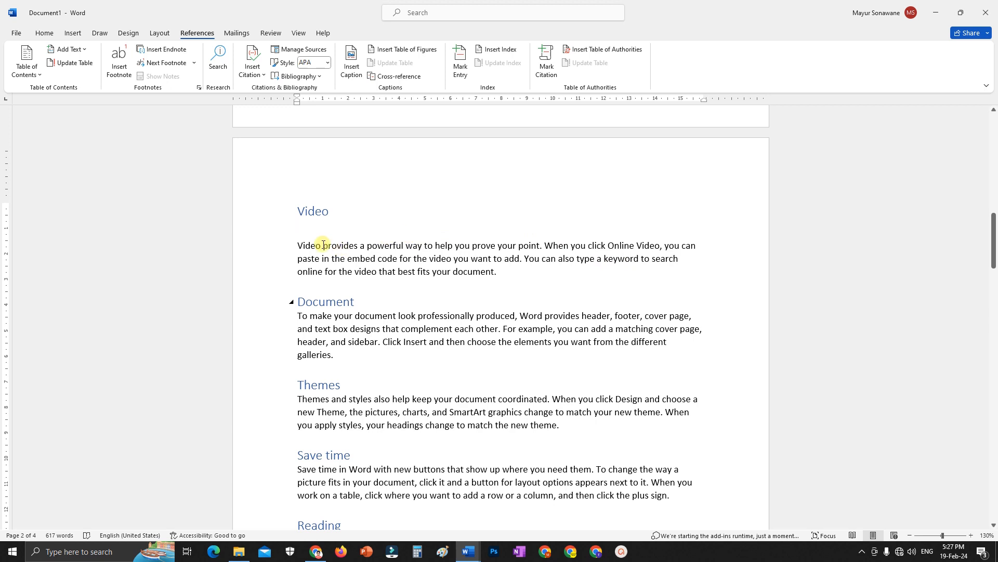
Step: Copy the words "Video provides a powerful" from the start of the Video paragraph onto the empty line under the heading
{"action": "left_click_drag", "start_coordinate": [297, 247], "coordinate": [388, 246]}
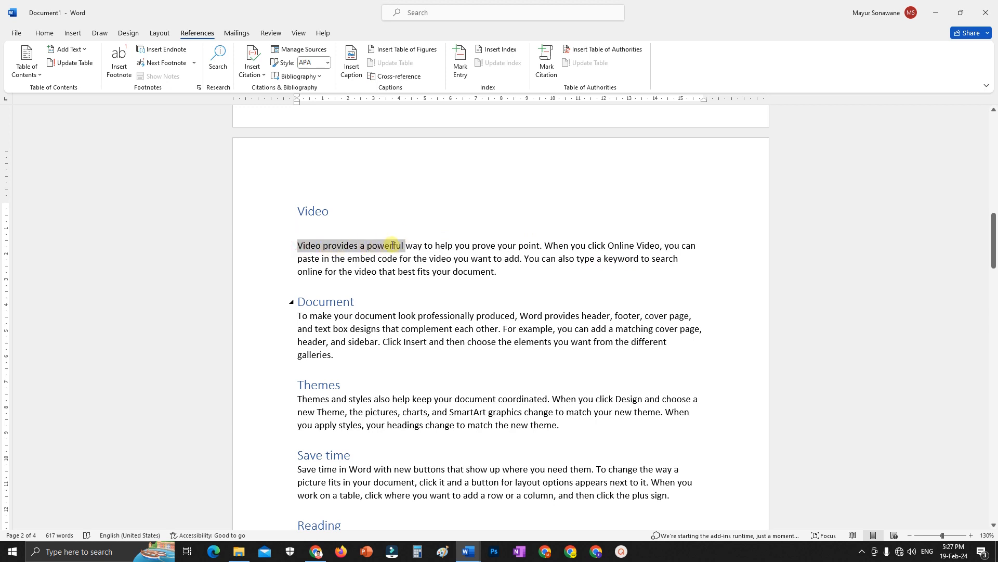
{"action": "right_click", "coordinate": [402, 247]}
{"action": "key", "text": "Escape"}
{"action": "left_click_drag", "start_coordinate": [297, 247], "coordinate": [404, 246]}
{"action": "right_click", "coordinate": [371, 248]}
{"action": "left_click", "coordinate": [397, 285]}
{"action": "left_click", "coordinate": [300, 226]}
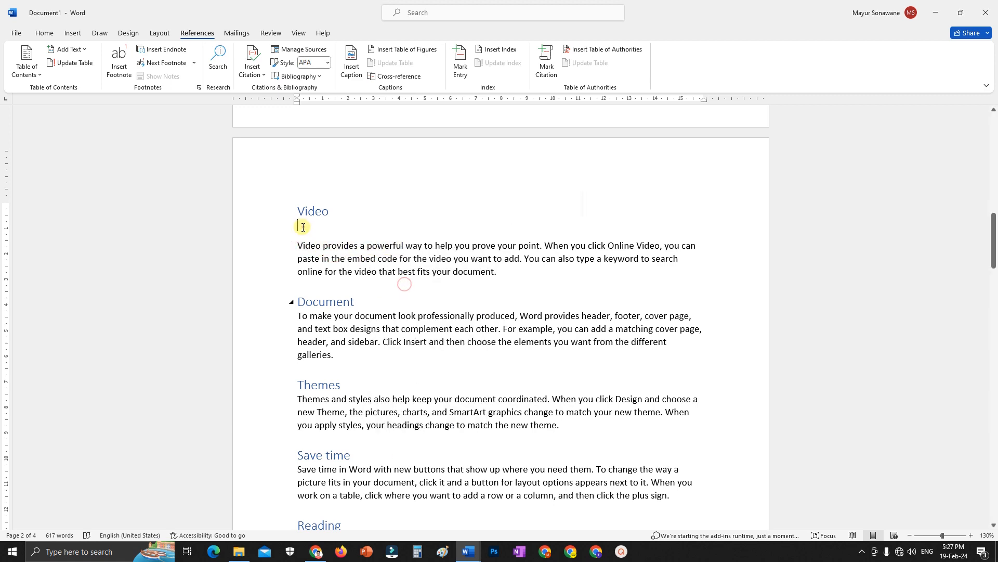
{"action": "right_click", "coordinate": [301, 226]}
{"action": "left_click", "coordinate": [375, 298]}
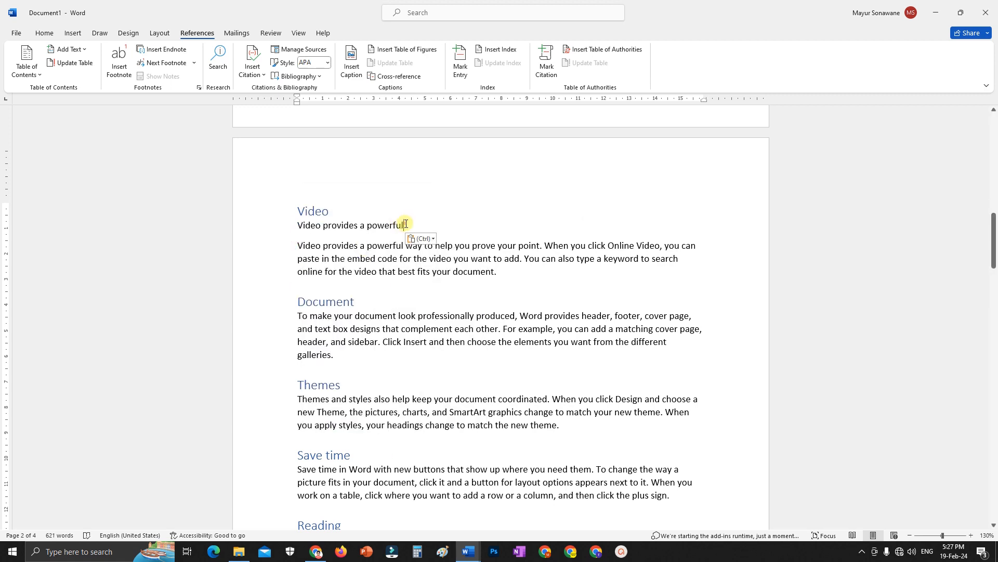
Step: Apply the Heading 2 style to the "Video provides a powerful" line under the "Video" heading
{"action": "left_click_drag", "start_coordinate": [407, 225], "coordinate": [284, 224]}
{"action": "left_click", "coordinate": [44, 32]}
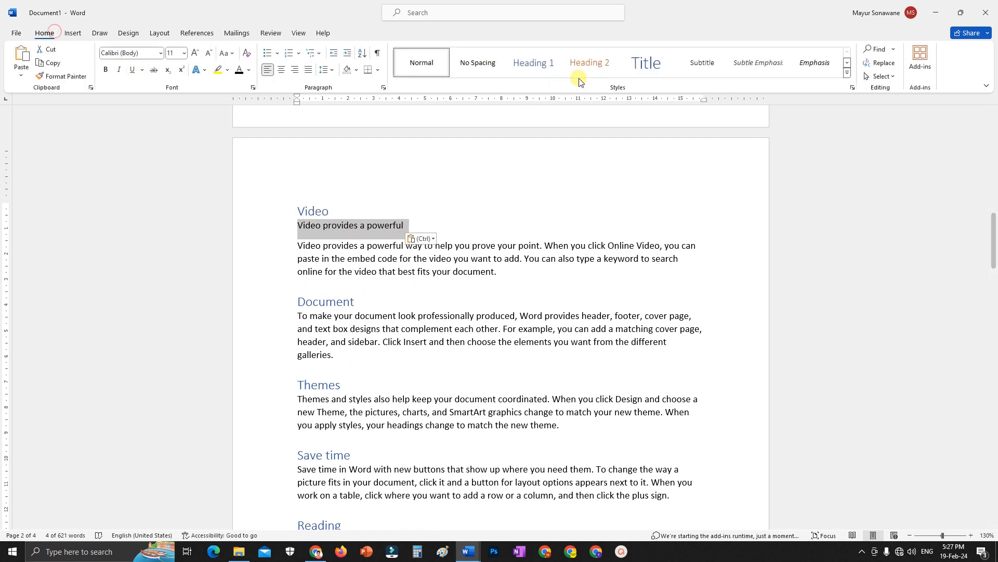
{"action": "left_click", "coordinate": [596, 65]}
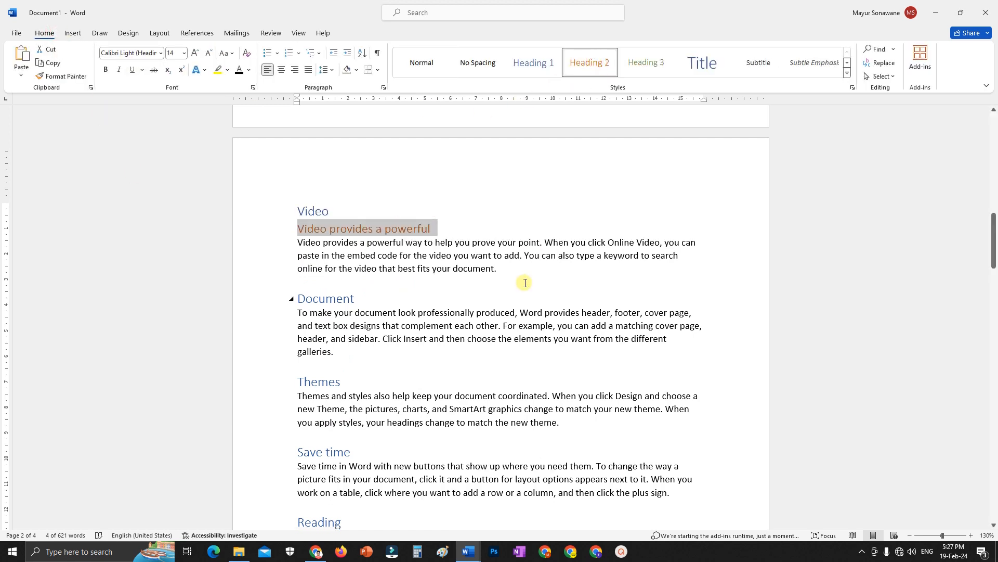
{"action": "left_click", "coordinate": [414, 242]}
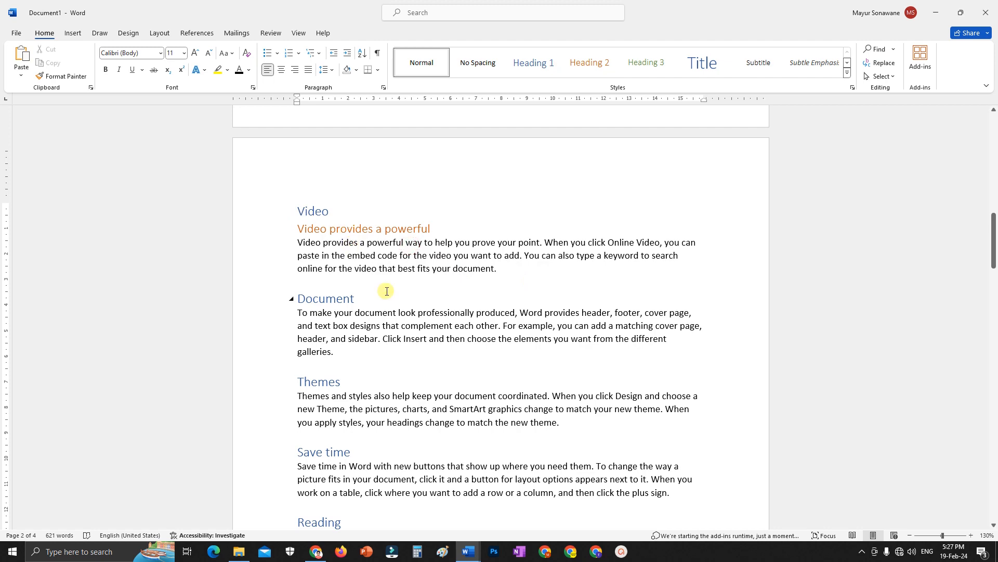
Step: Replace the table of contents on the first page with a custom one that shows 2 heading levels
{"action": "scroll", "coordinate": [379, 263], "scroll_direction": "up", "scroll_amount": 10}
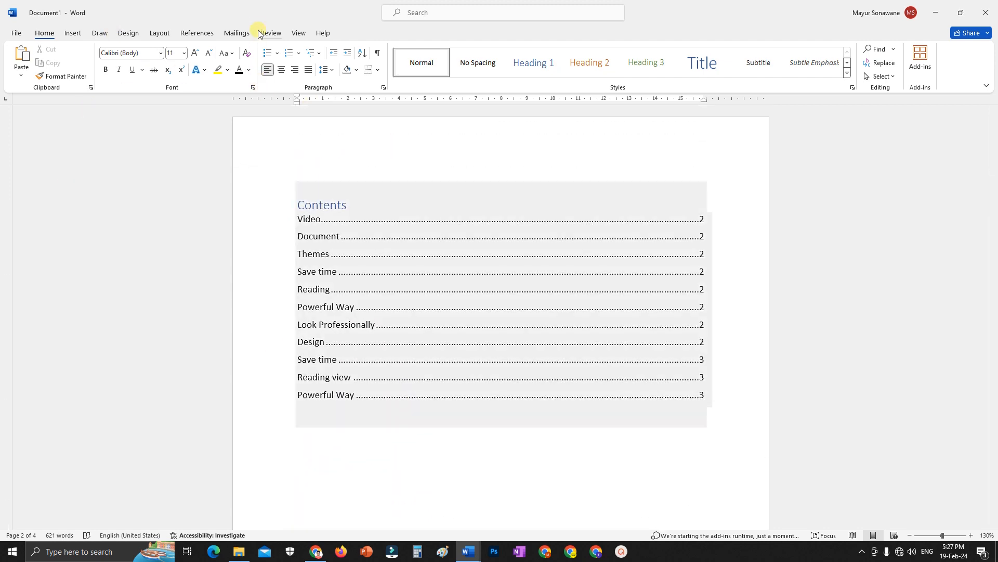
{"action": "left_click", "coordinate": [196, 32]}
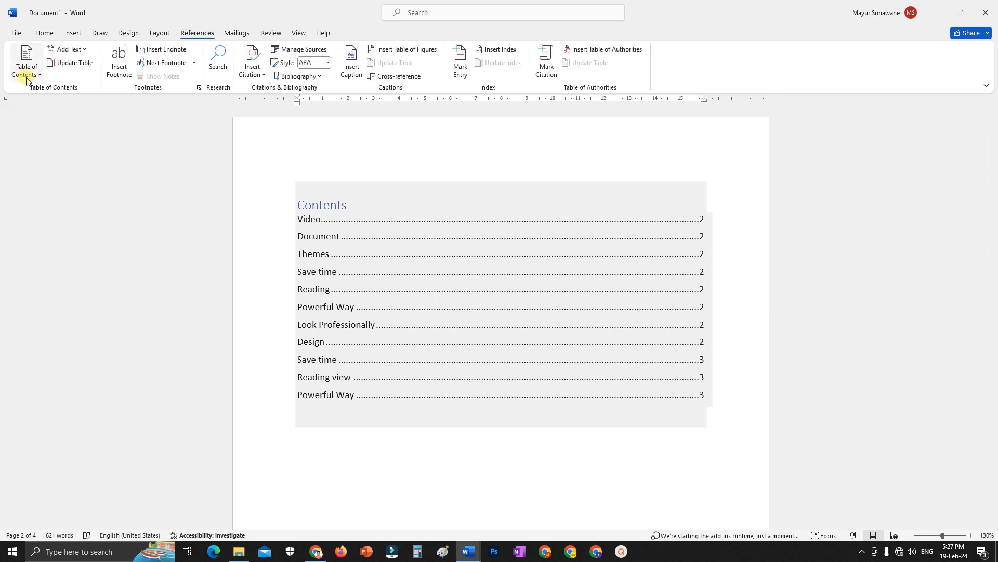
{"action": "left_click", "coordinate": [26, 75]}
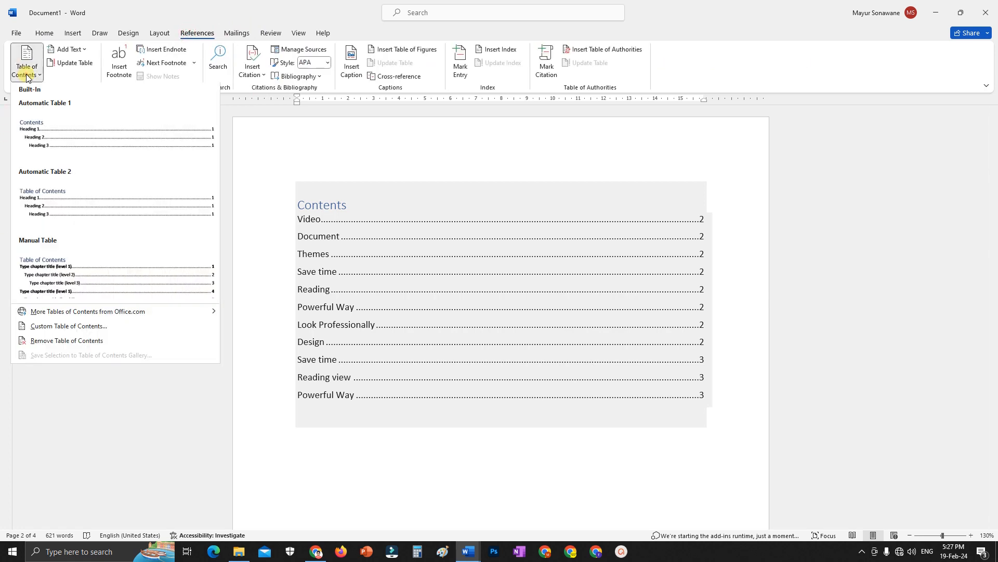
{"action": "left_click", "coordinate": [69, 327]}
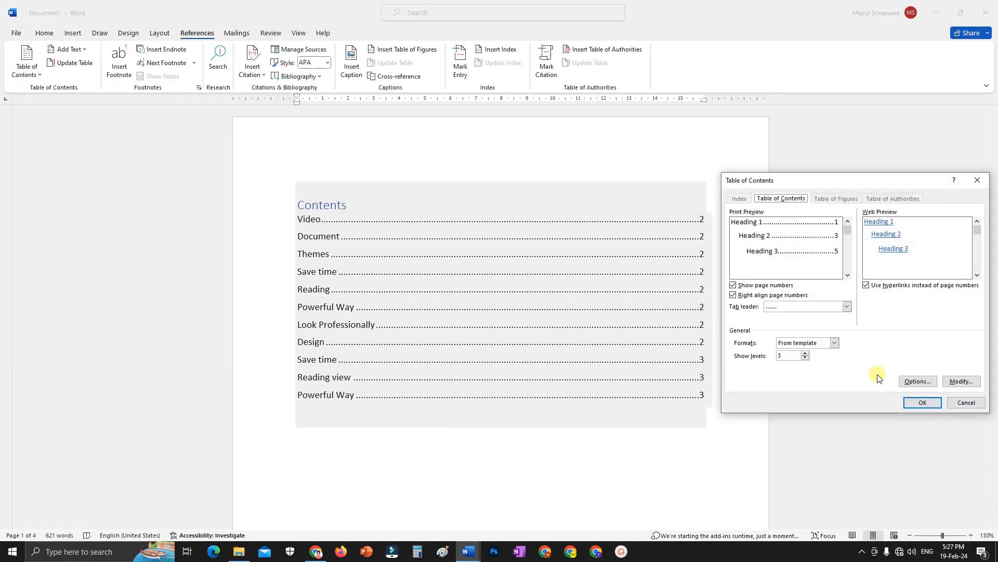
{"action": "left_click", "coordinate": [804, 358]}
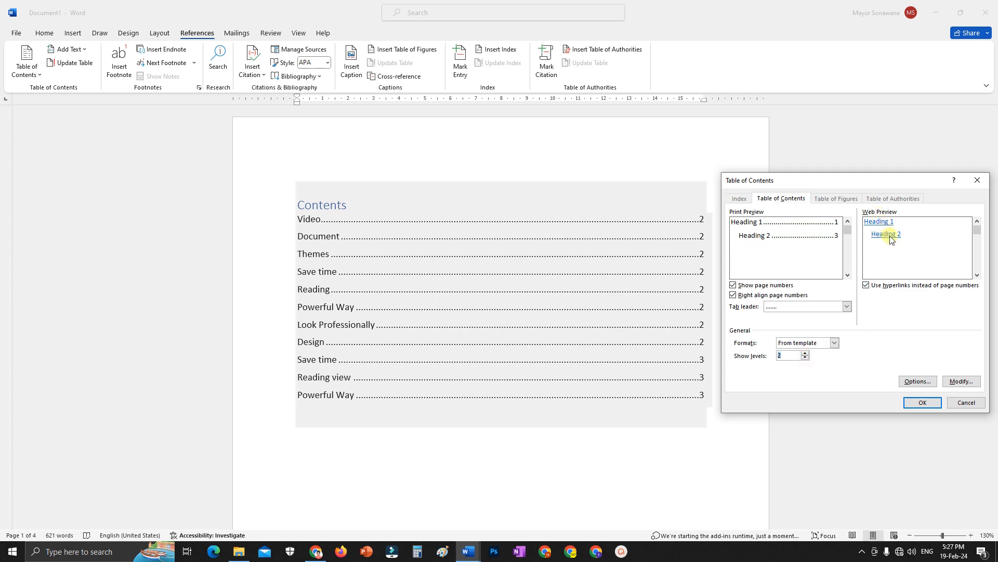
{"action": "left_click", "coordinate": [922, 402]}
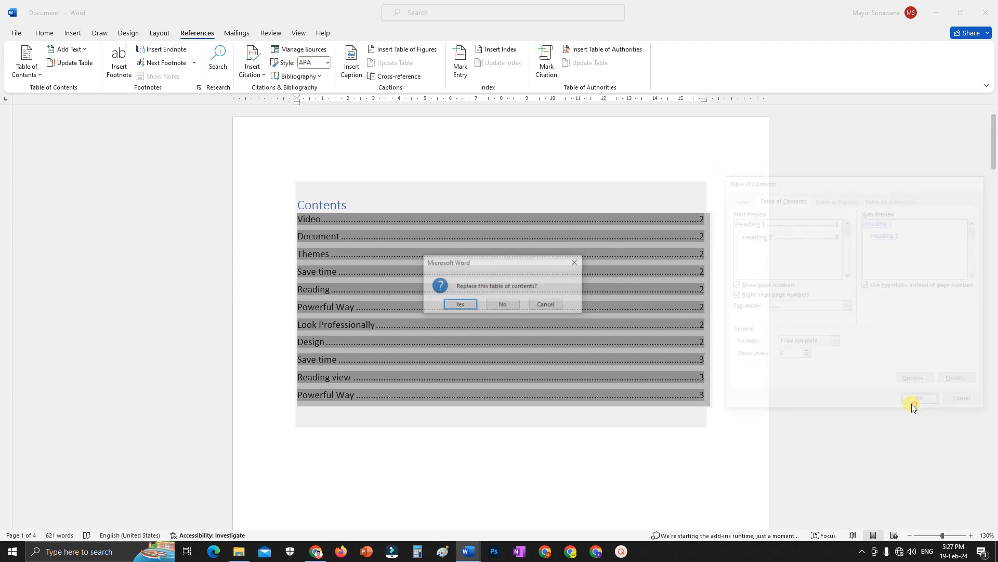
{"action": "left_click", "coordinate": [468, 305]}
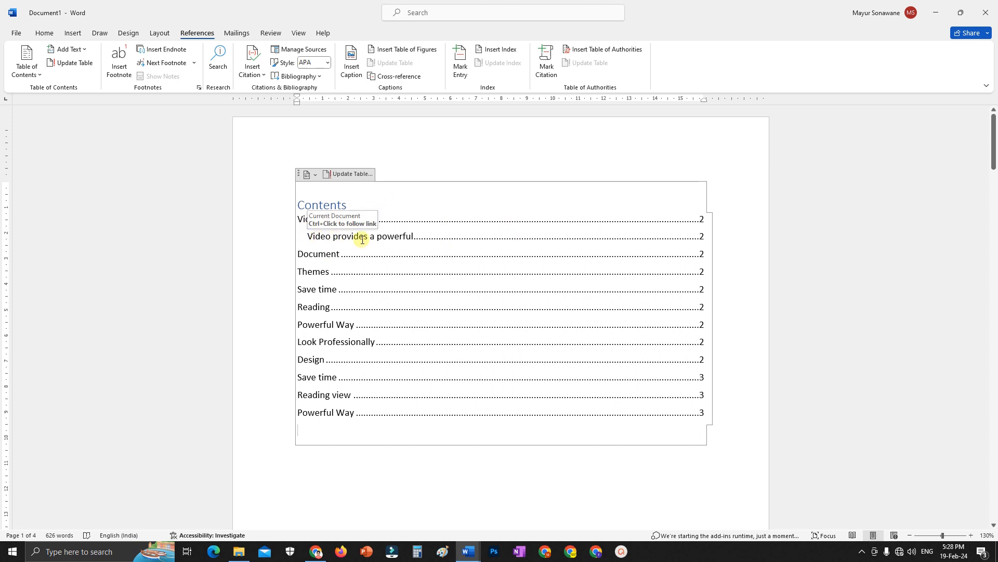
{"action": "left_click", "coordinate": [72, 49]}
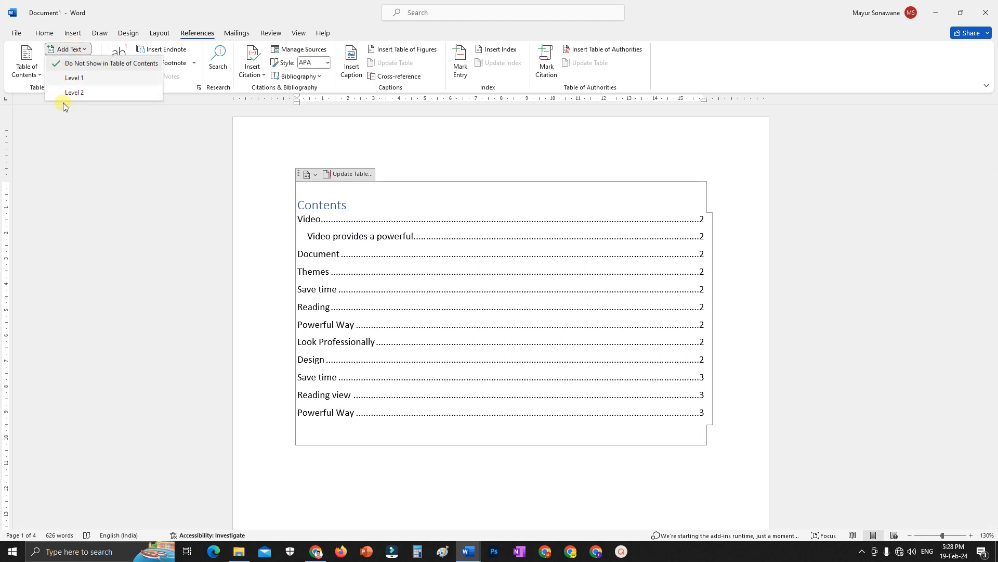
{"action": "left_click", "coordinate": [70, 49]}
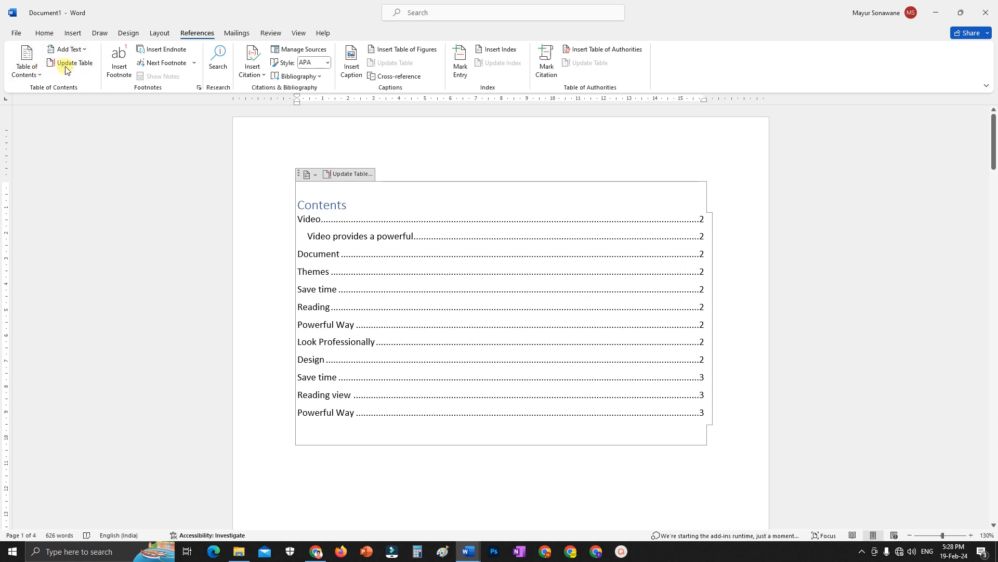
{"action": "left_click", "coordinate": [29, 73]}
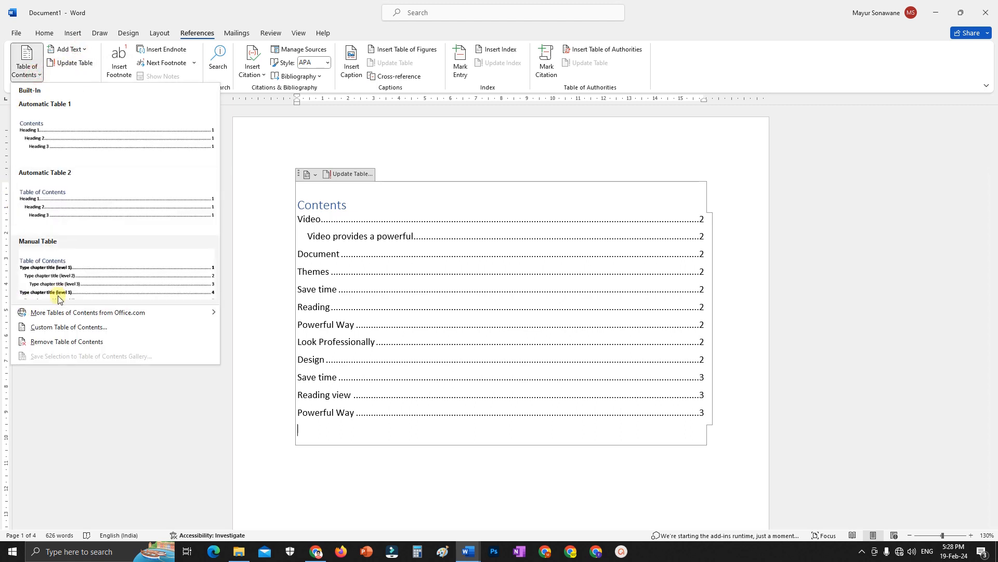
{"action": "left_click", "coordinate": [59, 328]}
{"action": "left_click", "coordinate": [805, 359]}
{"action": "left_click", "coordinate": [805, 359]}
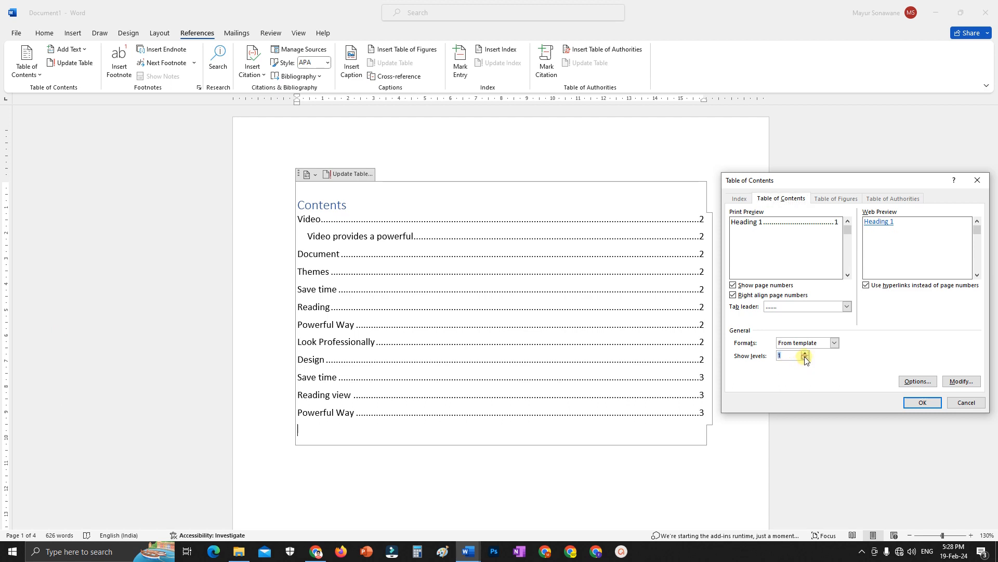
{"action": "left_click", "coordinate": [805, 354]}
{"action": "left_click", "coordinate": [805, 354]}
{"action": "left_click", "coordinate": [806, 353]}
{"action": "left_click", "coordinate": [806, 354]}
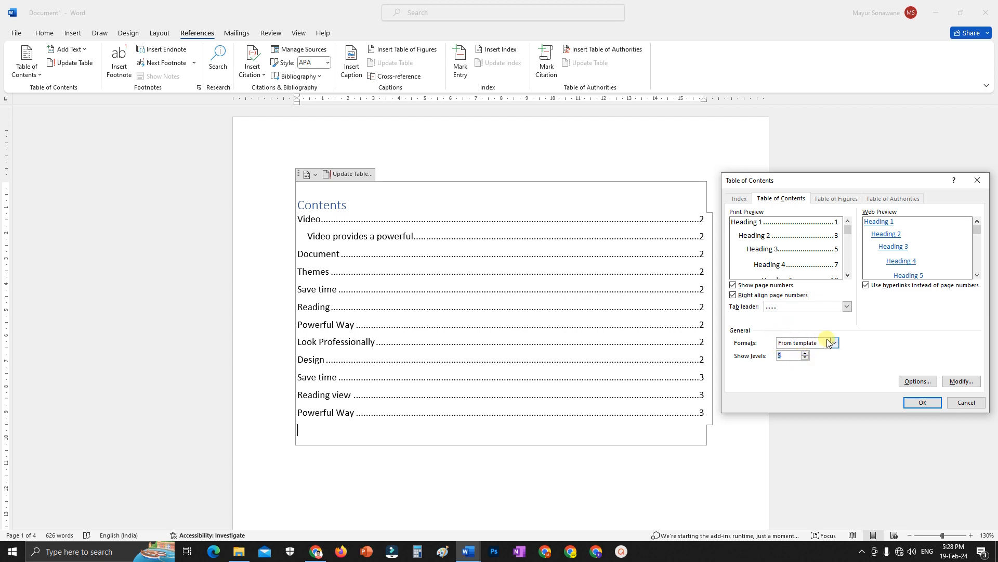
{"action": "left_click", "coordinate": [969, 402]}
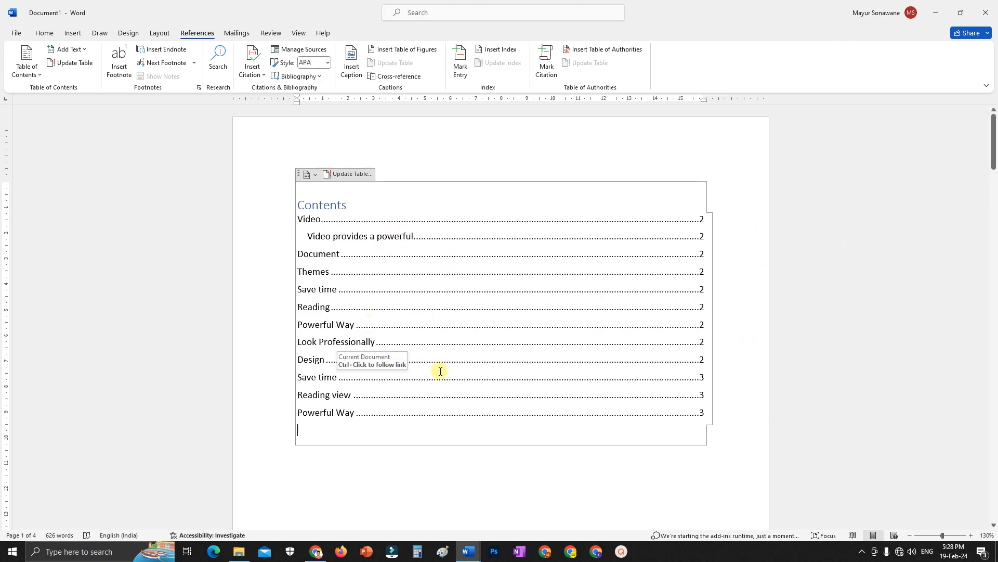
Step: Insert a footnote reading "I do check" at the end of the paragraph under the "Document" heading
{"action": "scroll", "coordinate": [488, 352], "scroll_direction": "down", "scroll_amount": 10}
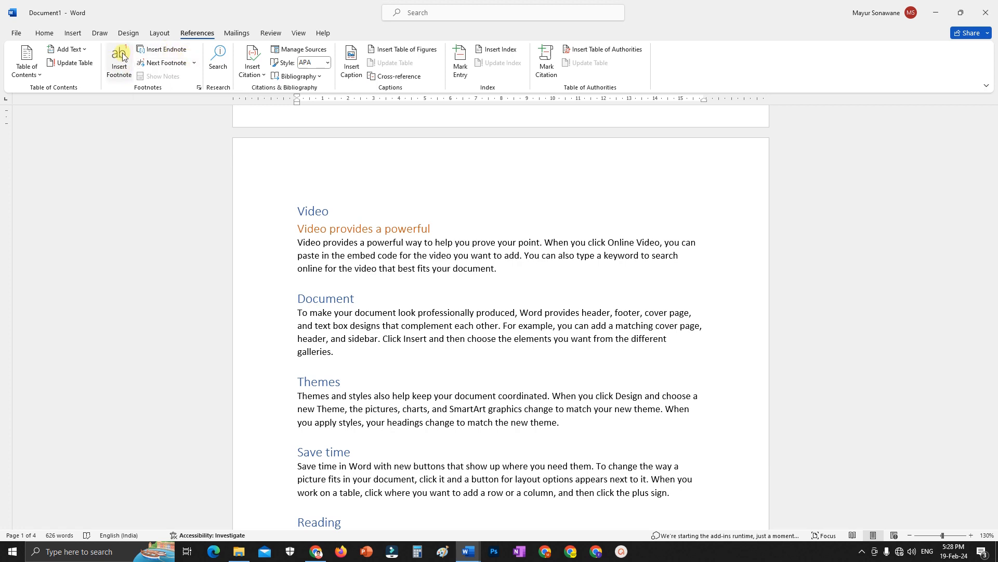
{"action": "left_click", "coordinate": [335, 352]}
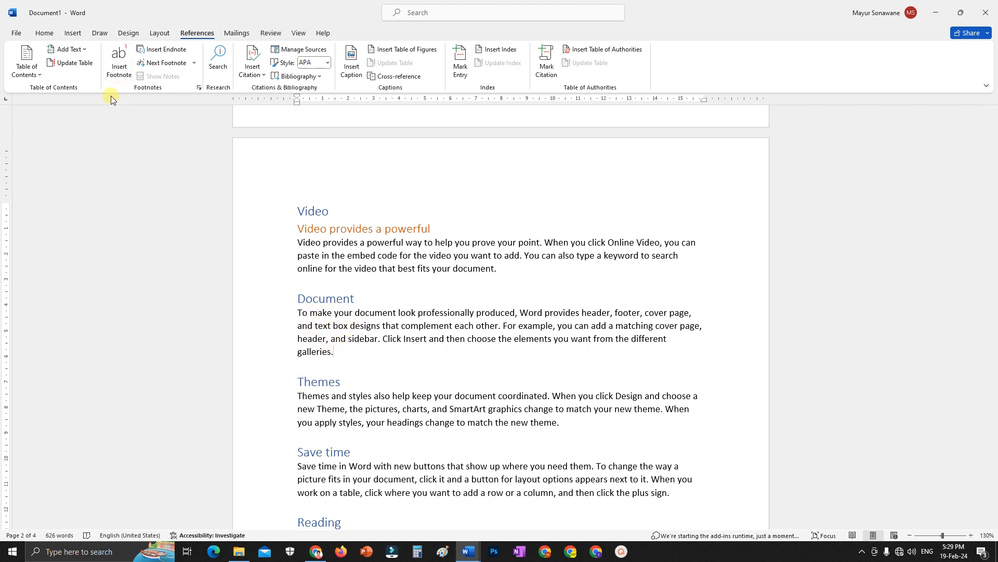
{"action": "left_click", "coordinate": [117, 76]}
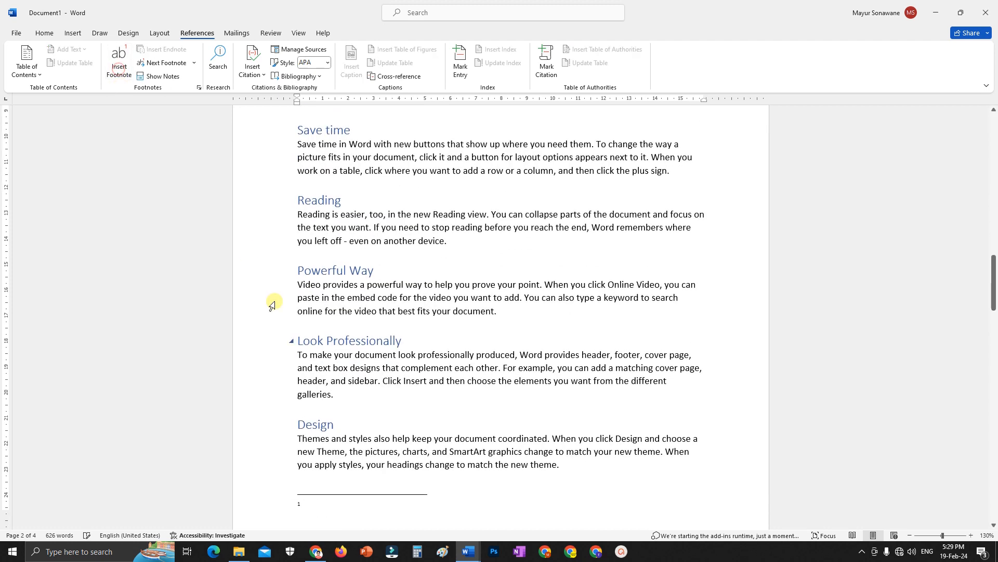
{"action": "scroll", "coordinate": [338, 422], "scroll_direction": "down", "scroll_amount": 3}
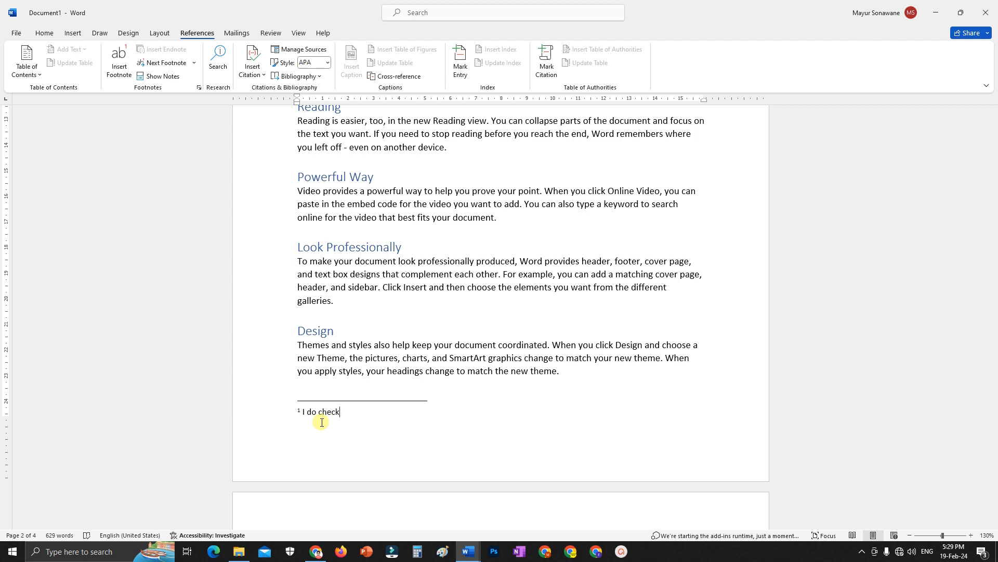
{"action": "scroll", "coordinate": [401, 413], "scroll_direction": "up", "scroll_amount": 5}
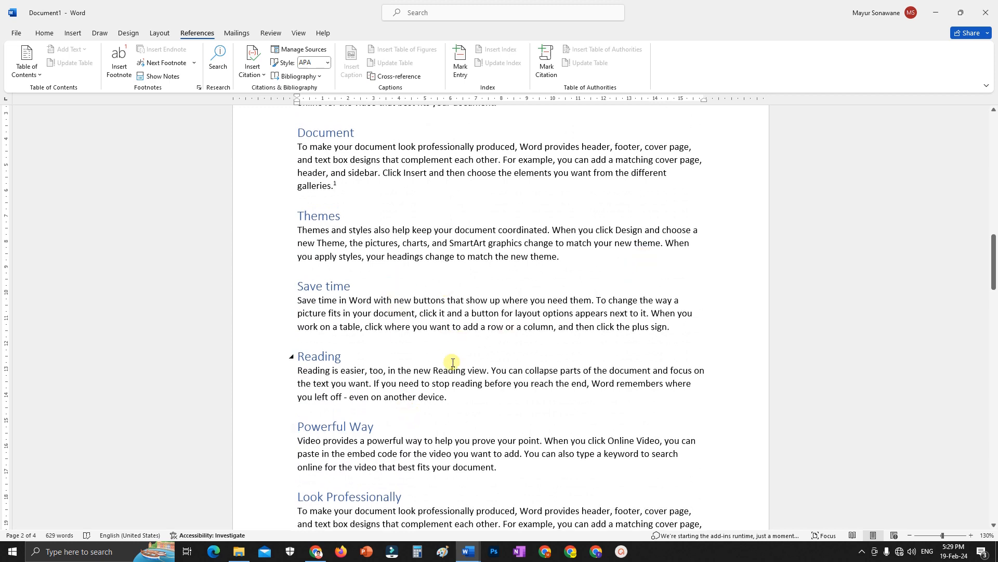
{"action": "scroll", "coordinate": [395, 268], "scroll_direction": "up", "scroll_amount": 1}
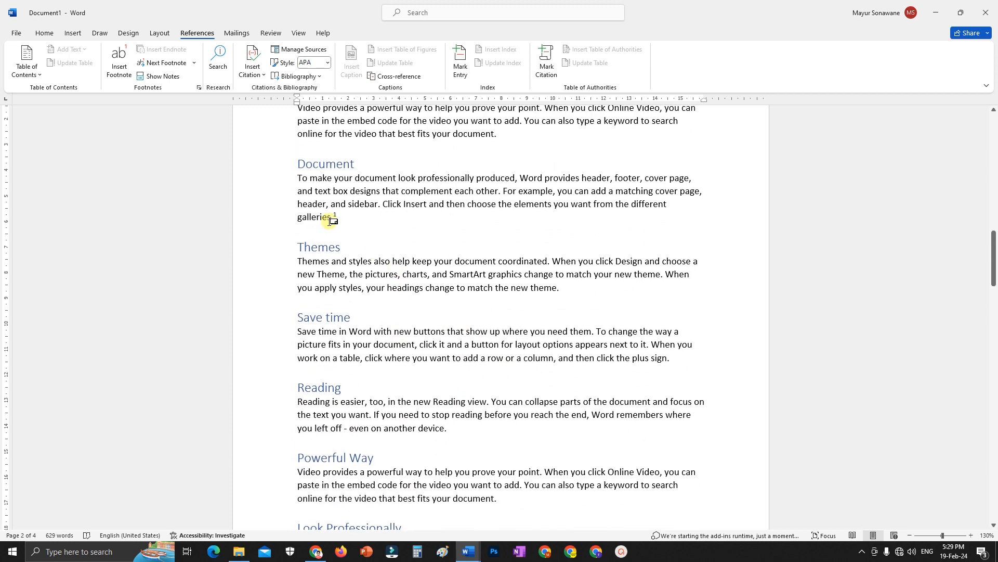
{"action": "mouse_move", "coordinate": [337, 218]}
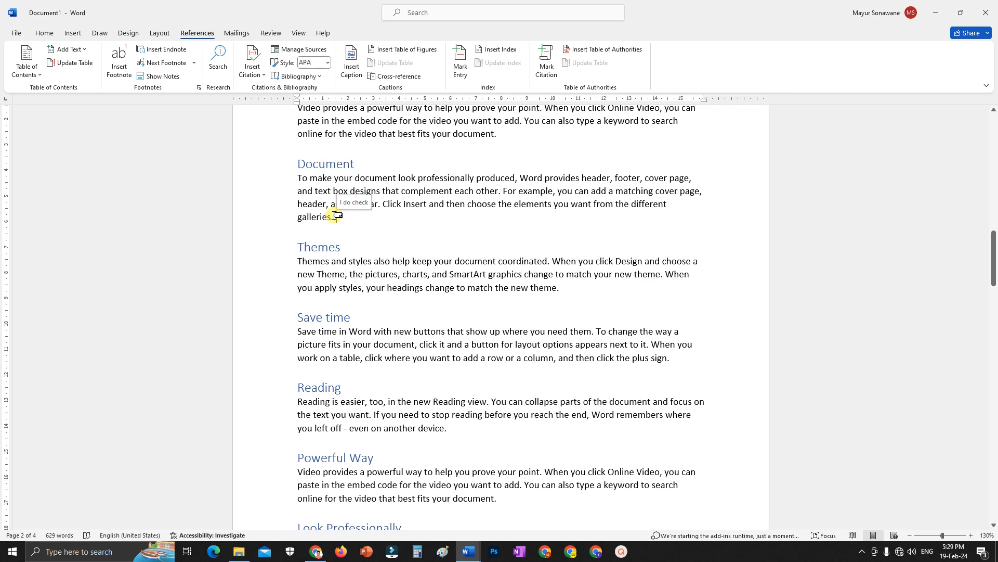
Step: Insert a footnote reading "Demo 1" at the end of the paragraph under the "Themes" heading
{"action": "scroll", "coordinate": [337, 216], "scroll_direction": "down", "scroll_amount": 6}
{"action": "scroll", "coordinate": [356, 201], "scroll_direction": "up", "scroll_amount": 5}
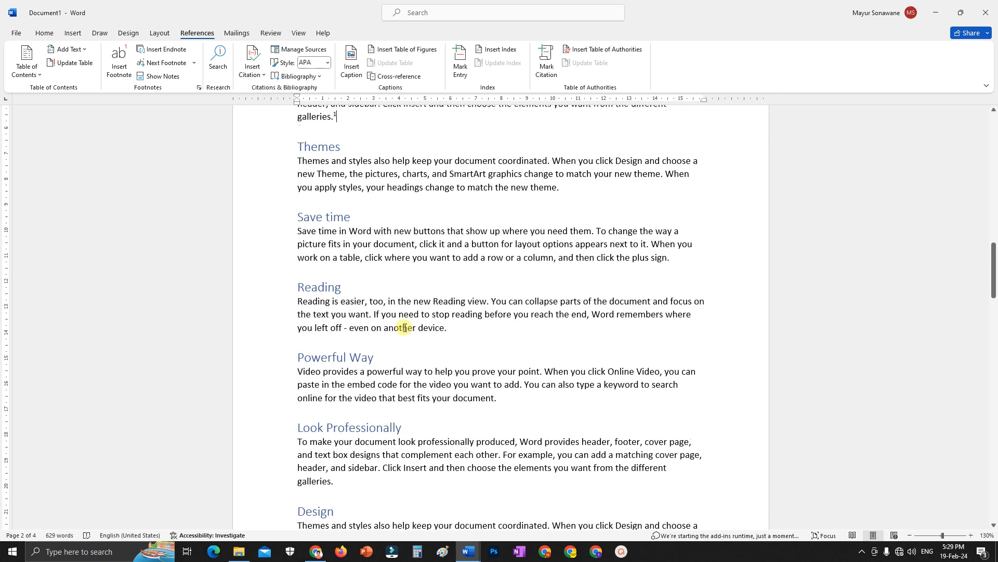
{"action": "left_click", "coordinate": [564, 256]}
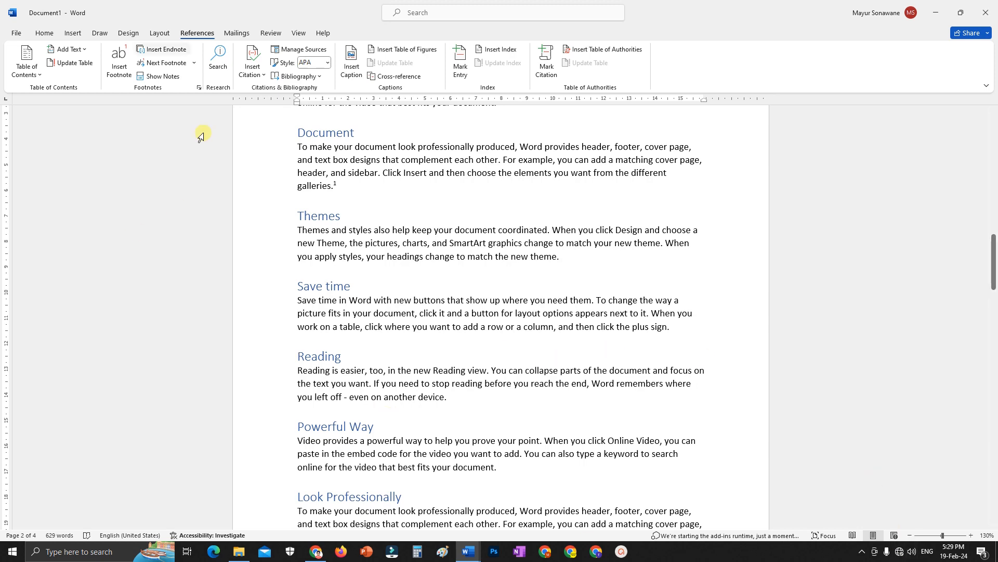
{"action": "left_click", "coordinate": [117, 67]}
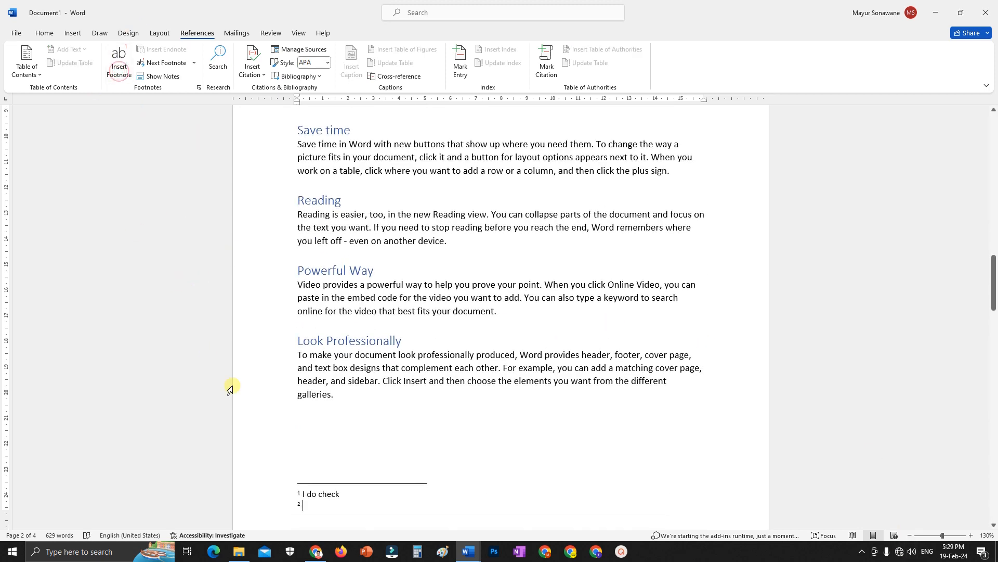
{"action": "scroll", "coordinate": [333, 509], "scroll_direction": "down", "scroll_amount": 1}
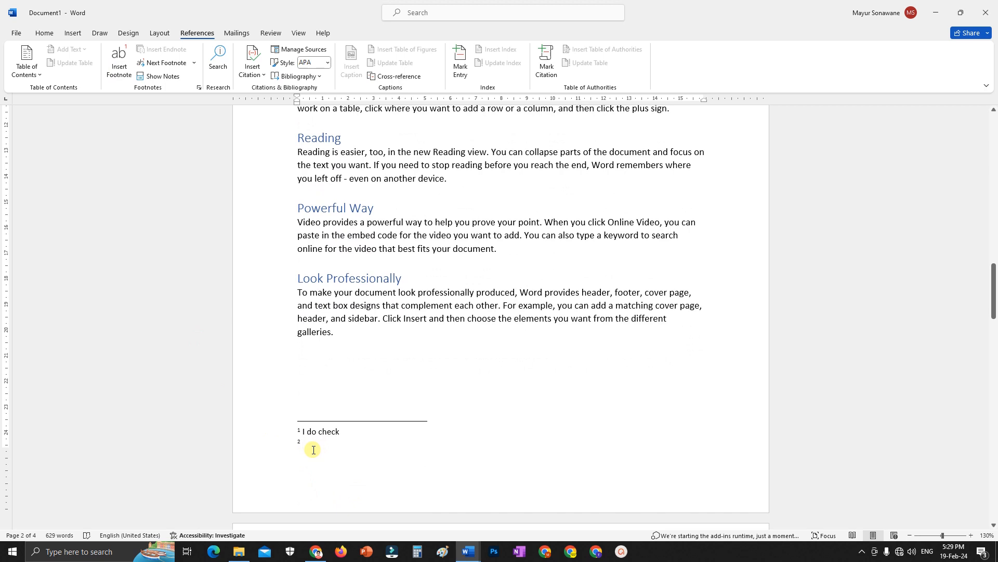
{"action": "type", "text": "Demp 1"}
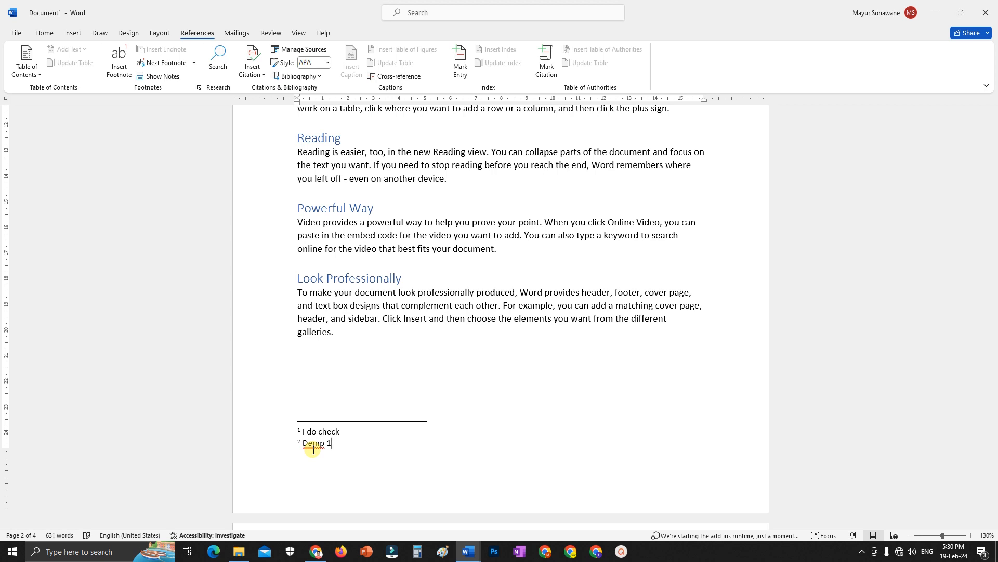
{"action": "key", "text": "BackSpace"}
{"action": "key", "text": "BackSpace"}
{"action": "key", "text": "BackSpace"}
{"action": "scroll", "coordinate": [390, 447], "scroll_direction": "up", "scroll_amount": 6}
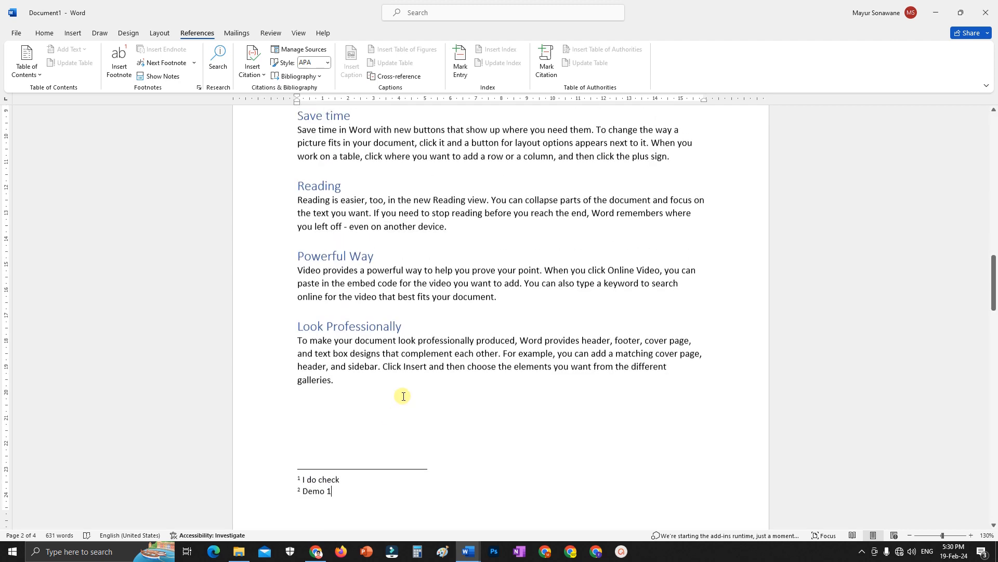
Step: Insert an endnote reading "I will Check" at the end of the "Save time" paragraph on the second page
{"action": "left_click", "coordinate": [564, 349]}
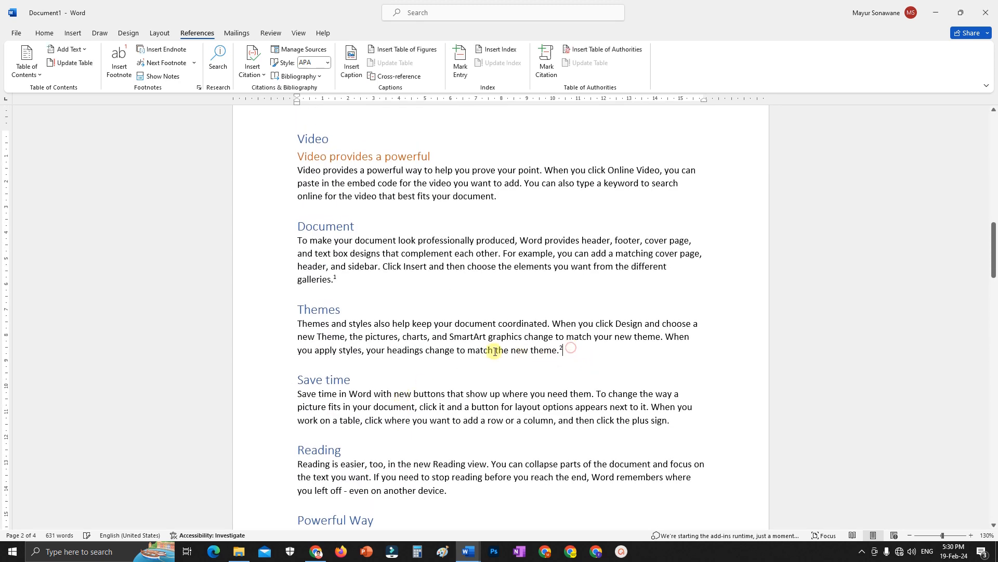
{"action": "scroll", "coordinate": [462, 351], "scroll_direction": "up", "scroll_amount": 3}
{"action": "scroll", "coordinate": [462, 351], "scroll_direction": "down", "scroll_amount": 4}
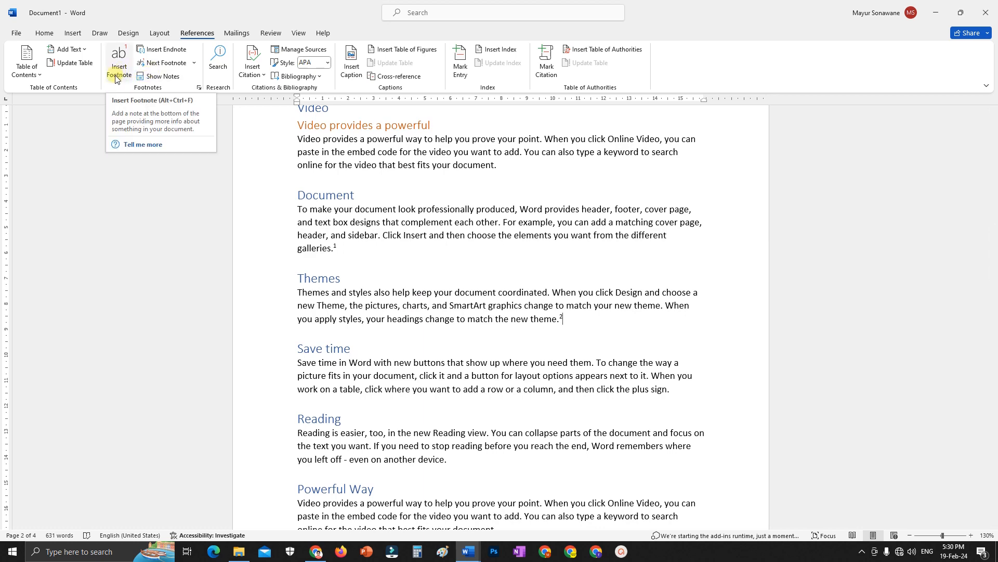
{"action": "scroll", "coordinate": [432, 274], "scroll_direction": "down", "scroll_amount": 2}
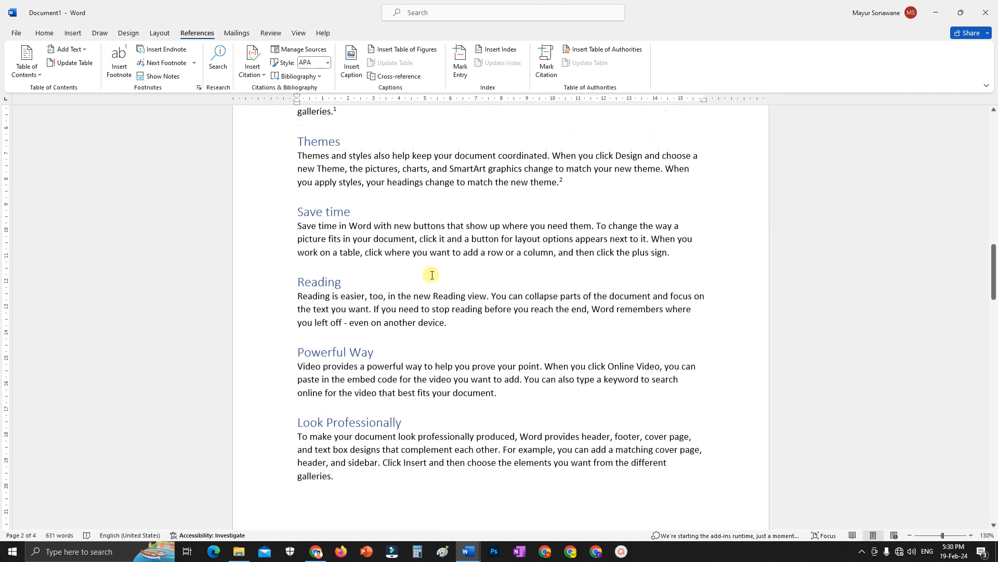
{"action": "scroll", "coordinate": [432, 268], "scroll_direction": "up", "scroll_amount": 1}
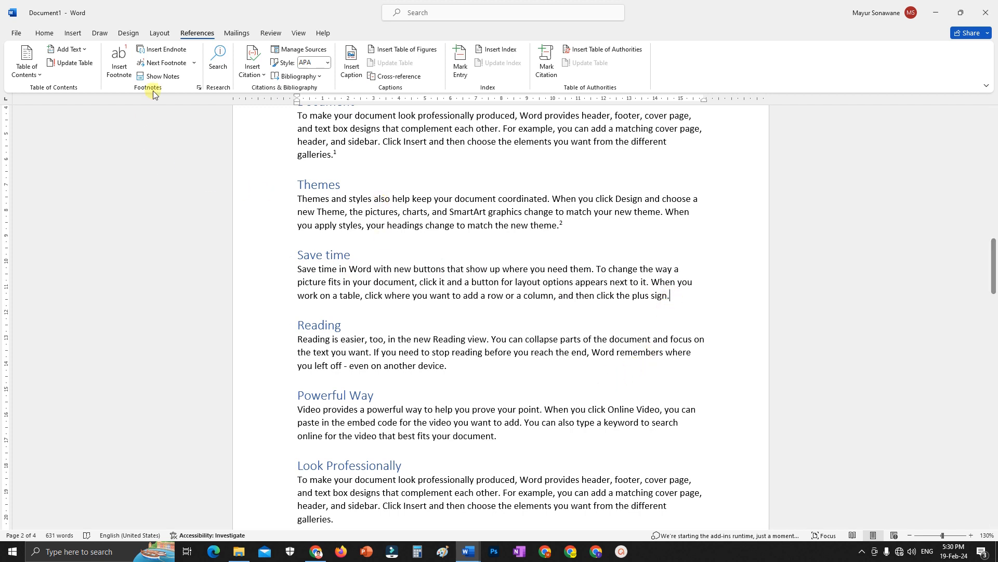
{"action": "left_click", "coordinate": [169, 49]}
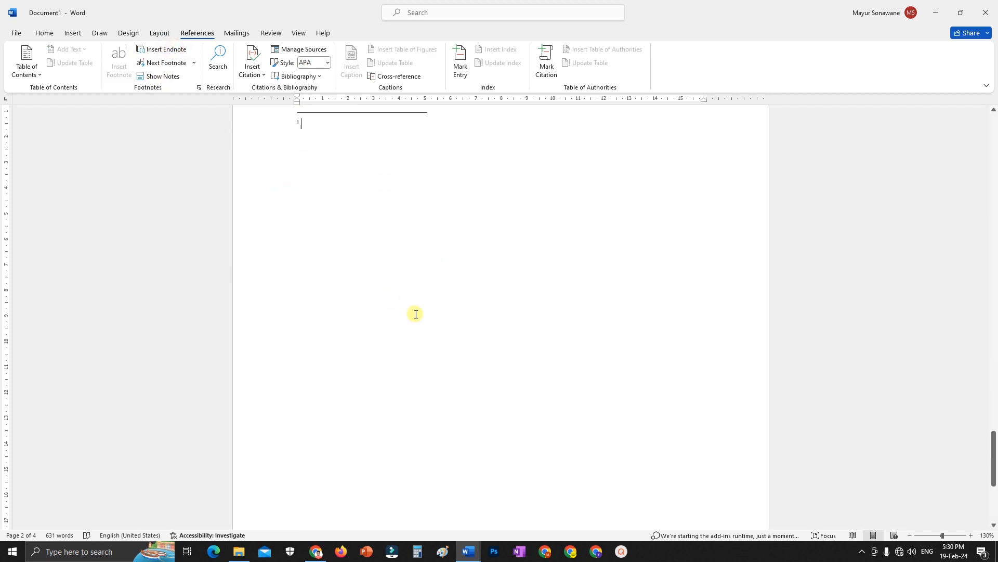
{"action": "scroll", "coordinate": [438, 345], "scroll_direction": "up", "scroll_amount": 10}
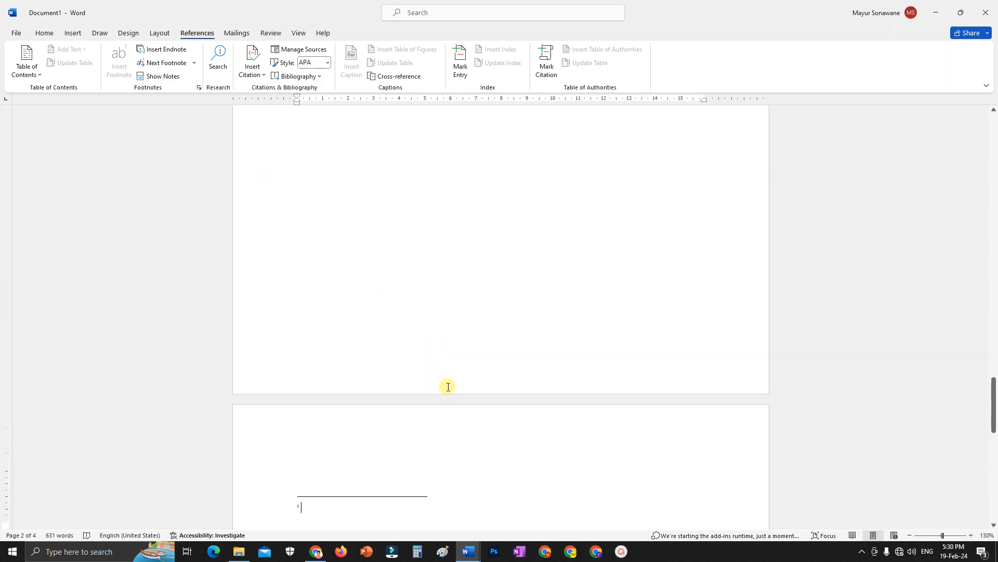
{"action": "scroll", "coordinate": [447, 387], "scroll_direction": "up", "scroll_amount": 3}
{"action": "scroll", "coordinate": [448, 387], "scroll_direction": "up", "scroll_amount": 5}
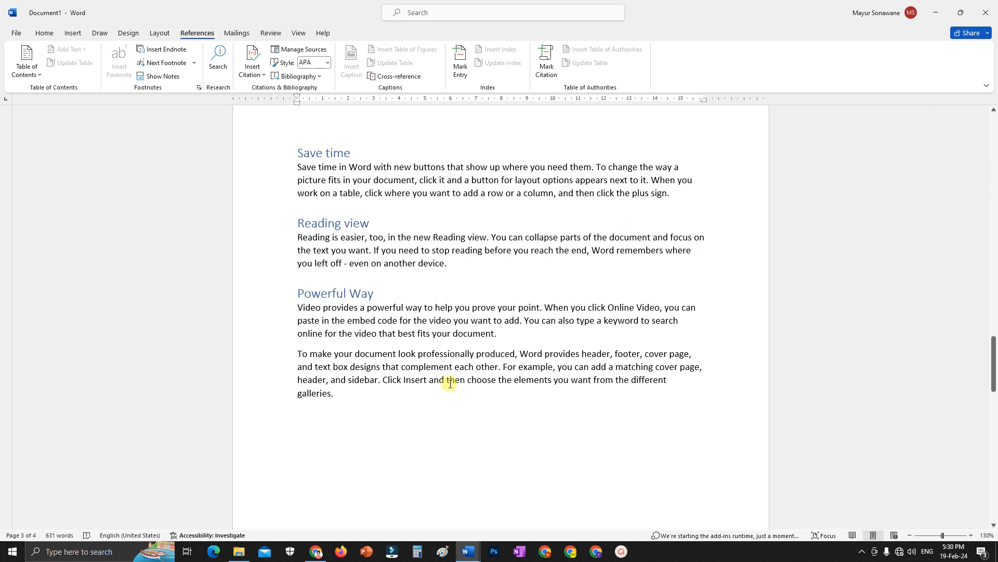
{"action": "key", "text": "ctrl+alt+d"}
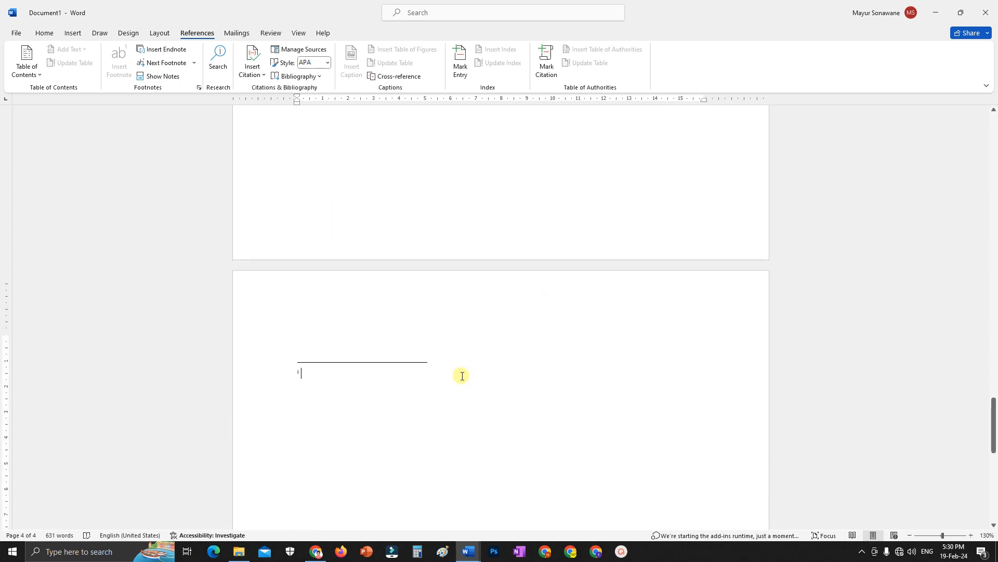
{"action": "type", "text": "I will Check"}
{"action": "scroll", "coordinate": [319, 240], "scroll_direction": "up", "scroll_amount": 8}
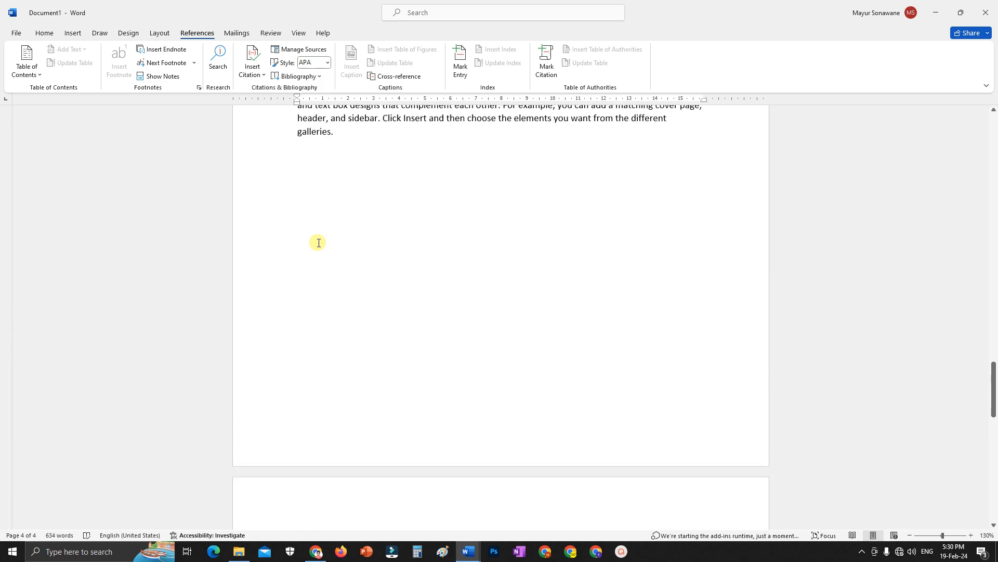
Step: Insert an endnote reading "Demo 3" at the end of the "Powerful Way" paragraph on the second page
{"action": "scroll", "coordinate": [361, 227], "scroll_direction": "up", "scroll_amount": 10}
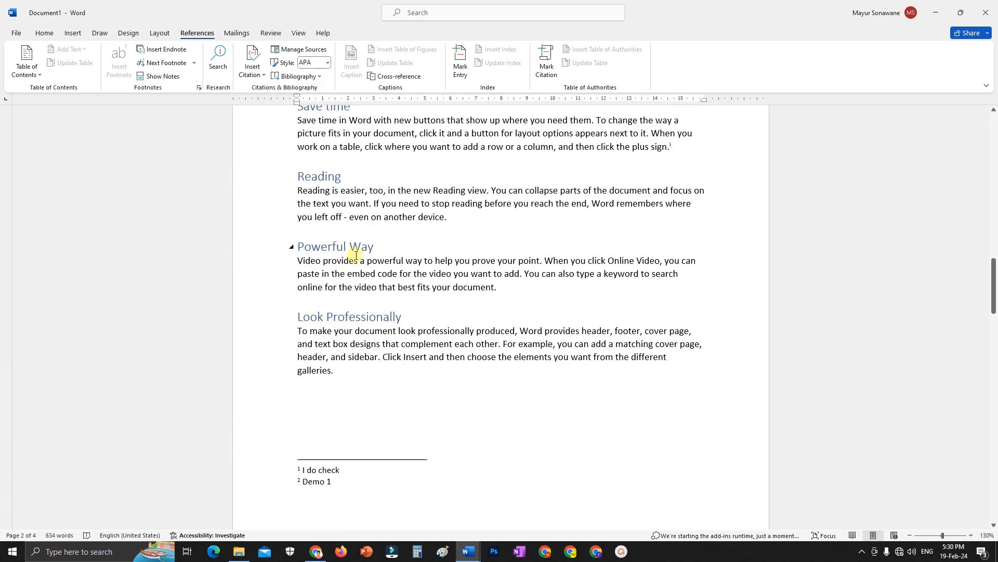
{"action": "left_click", "coordinate": [502, 287]}
{"action": "left_click", "coordinate": [169, 50]}
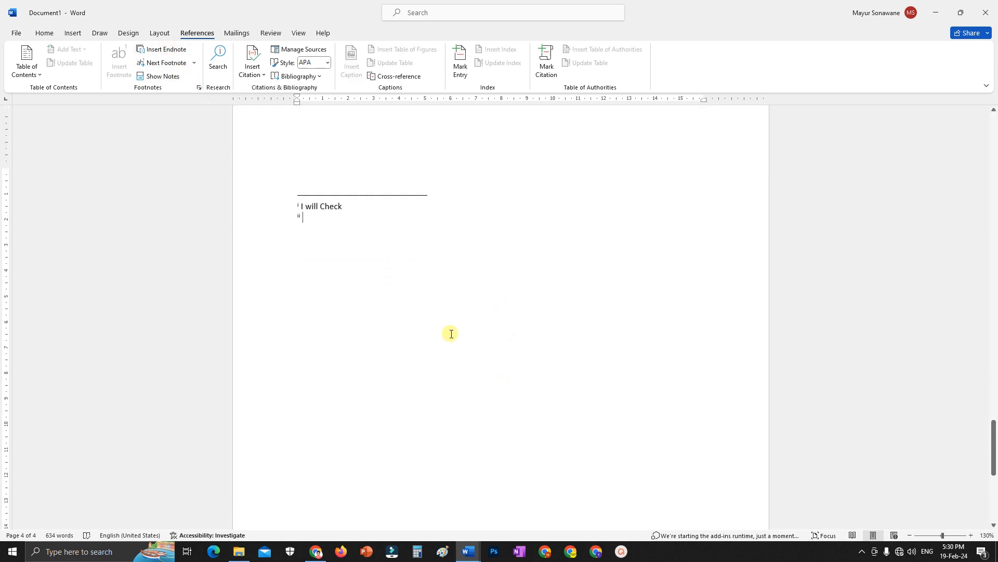
{"action": "type", "text": "Demo 3"}
Step: From the body text on the second page, use Show Notes to view the endnote area
{"action": "scroll", "coordinate": [468, 351], "scroll_direction": "up", "scroll_amount": 10}
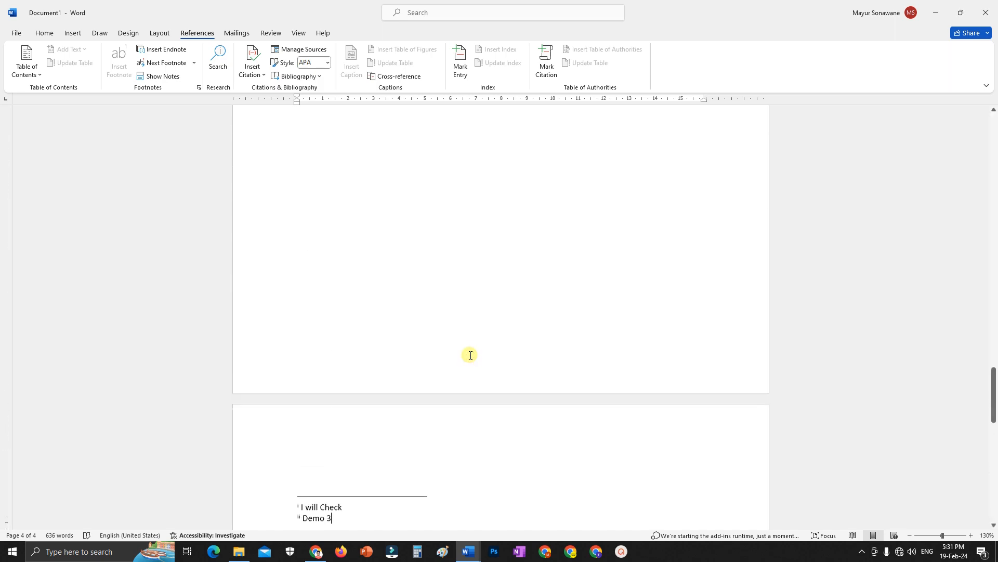
{"action": "scroll", "coordinate": [467, 358], "scroll_direction": "up", "scroll_amount": 15}
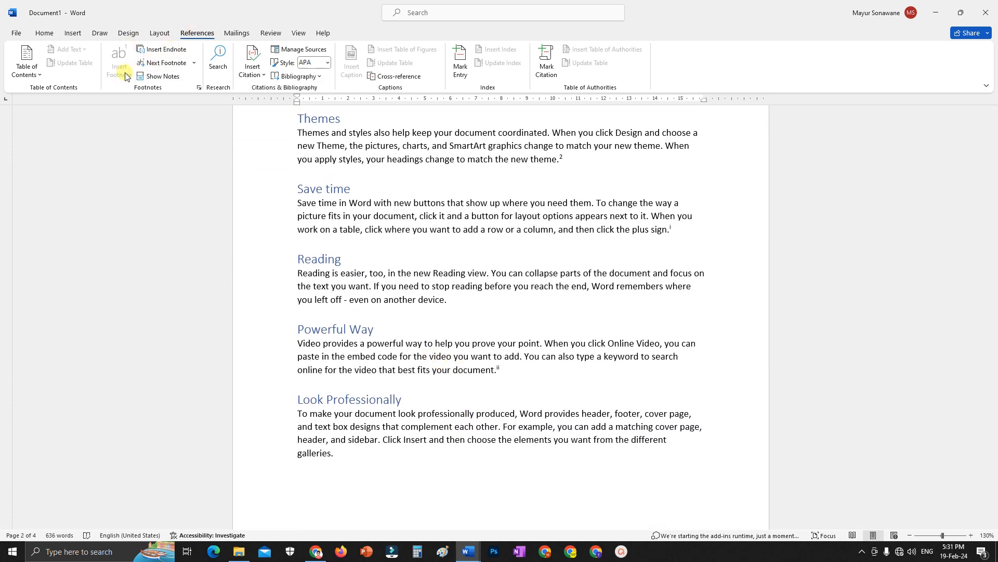
{"action": "left_click", "coordinate": [346, 160]}
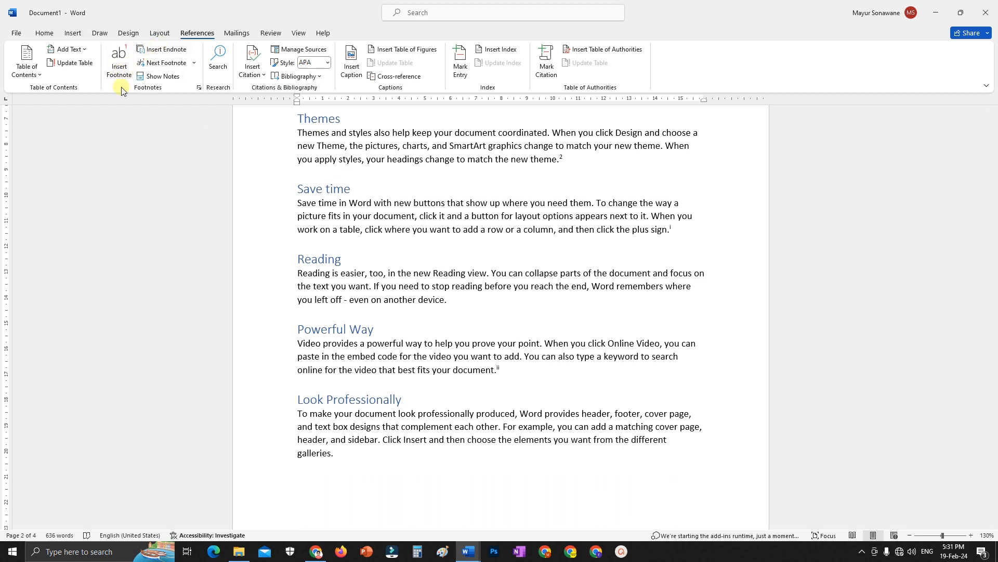
{"action": "left_click", "coordinate": [154, 77]}
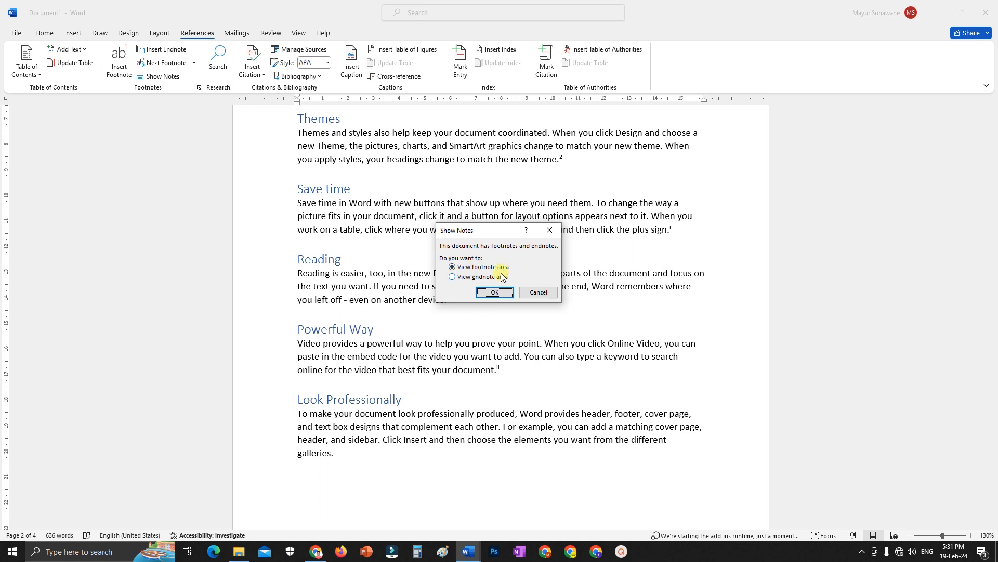
{"action": "left_click", "coordinate": [452, 277]}
{"action": "left_click", "coordinate": [492, 291]}
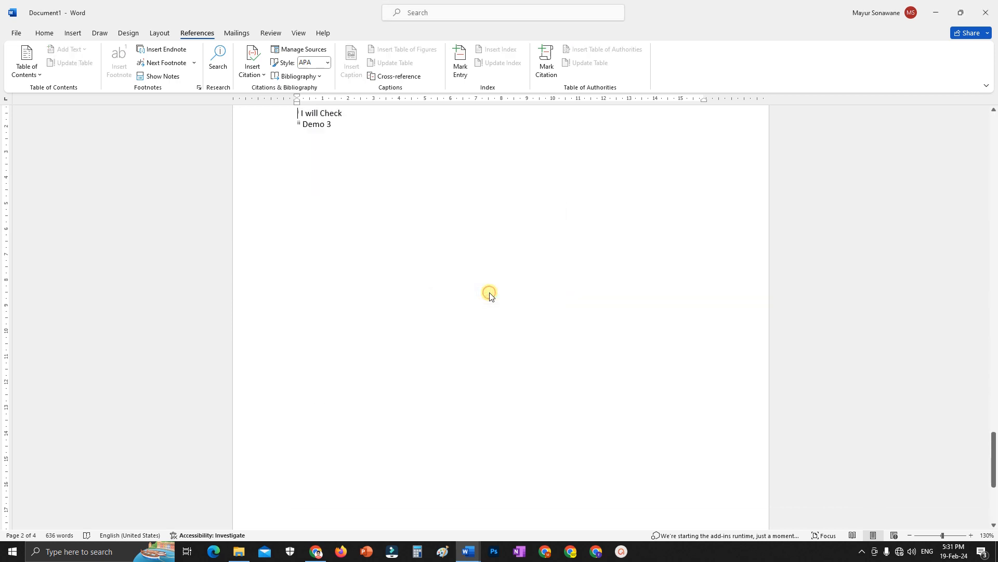
{"action": "scroll", "coordinate": [442, 319], "scroll_direction": "up", "scroll_amount": 2}
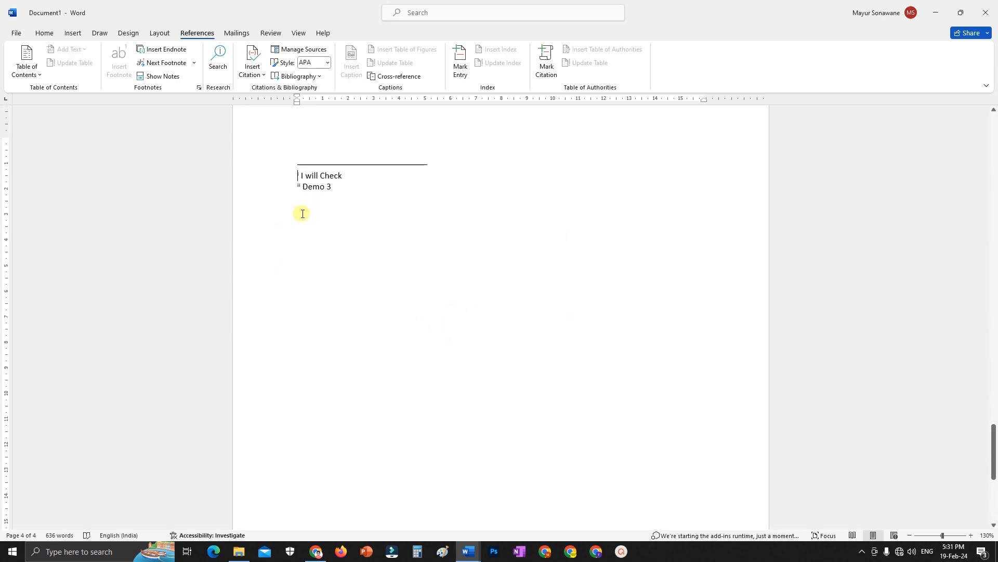
Step: Return from the endnotes to the body text and use Show Notes to view the footnote area
{"action": "left_click", "coordinate": [166, 76]}
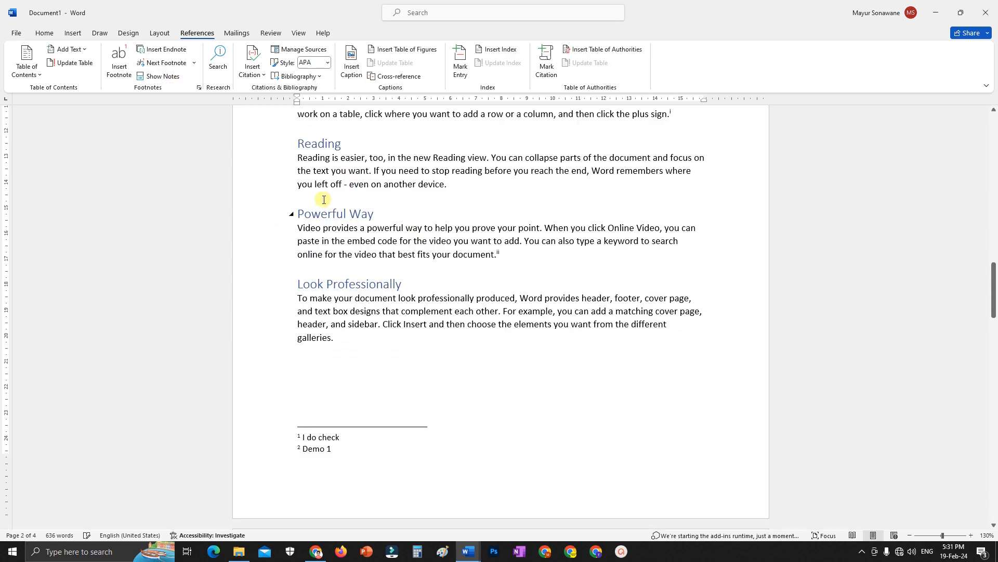
{"action": "left_click", "coordinate": [157, 76]}
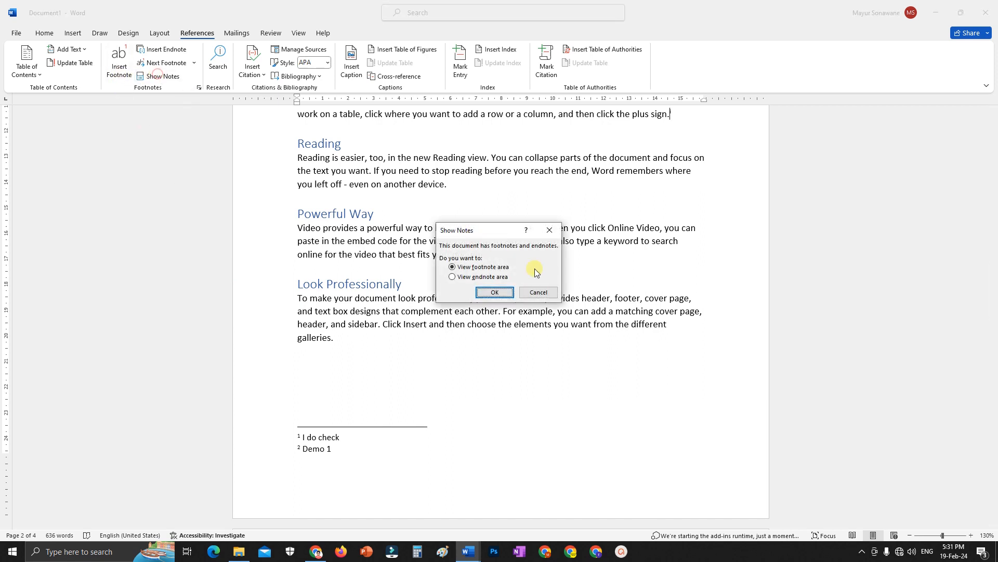
{"action": "left_click", "coordinate": [494, 292]}
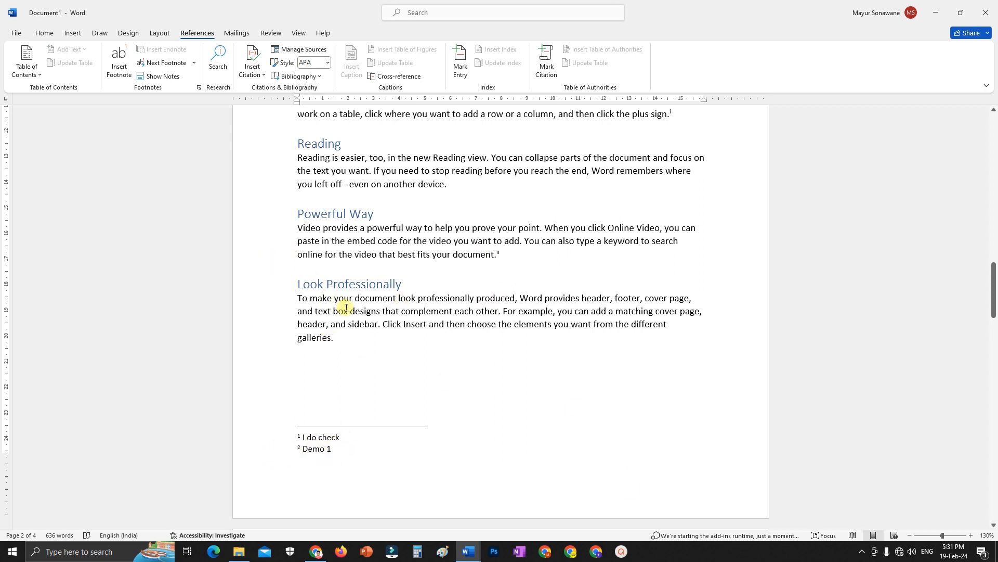
{"action": "scroll", "coordinate": [379, 368], "scroll_direction": "up", "scroll_amount": 2}
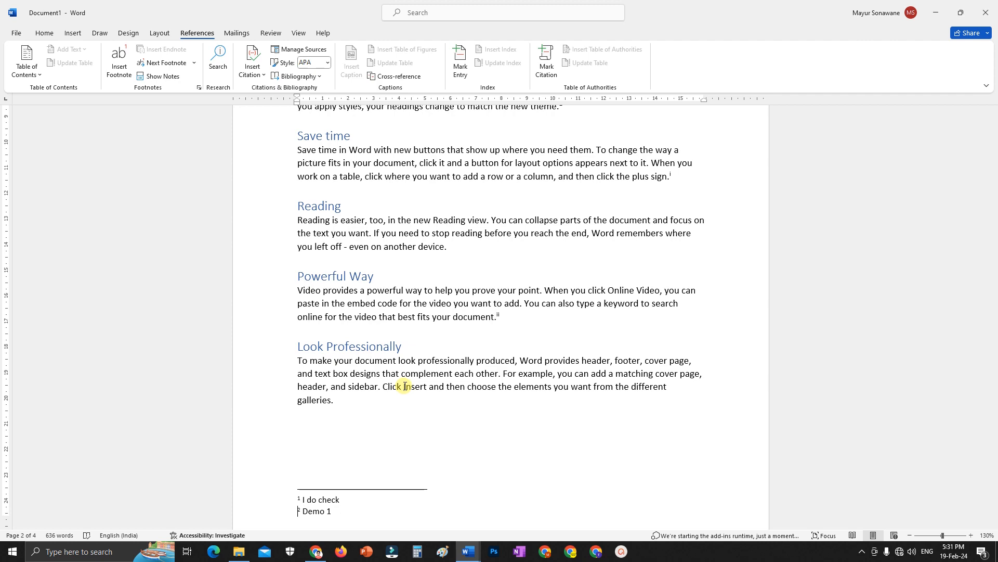
{"action": "scroll", "coordinate": [413, 201], "scroll_direction": "up", "scroll_amount": 8}
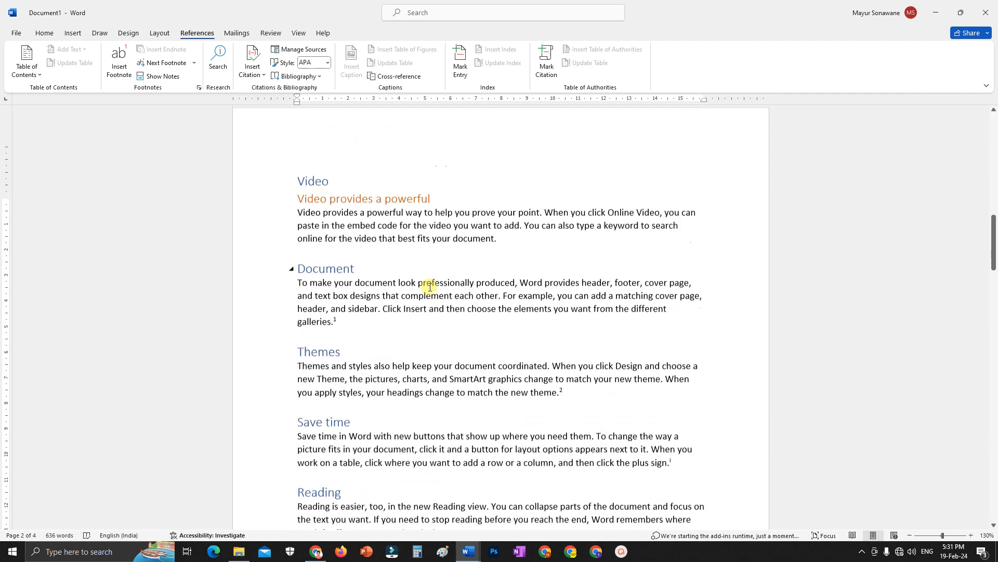
{"action": "scroll", "coordinate": [439, 260], "scroll_direction": "up", "scroll_amount": 12}
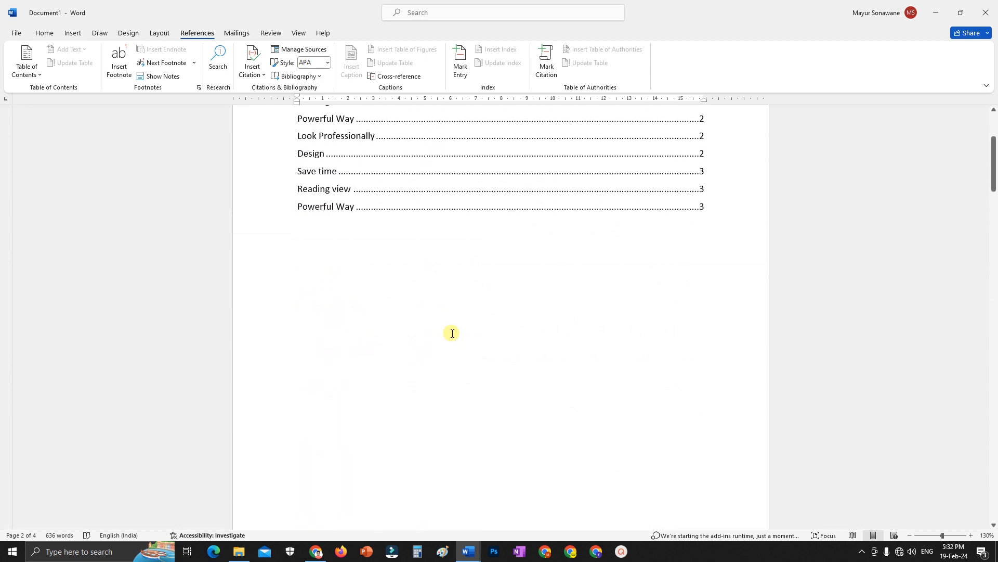
{"action": "scroll", "coordinate": [452, 333], "scroll_direction": "up", "scroll_amount": 2}
{"action": "scroll", "coordinate": [455, 336], "scroll_direction": "down", "scroll_amount": 8}
{"action": "scroll", "coordinate": [457, 337], "scroll_direction": "down", "scroll_amount": 3}
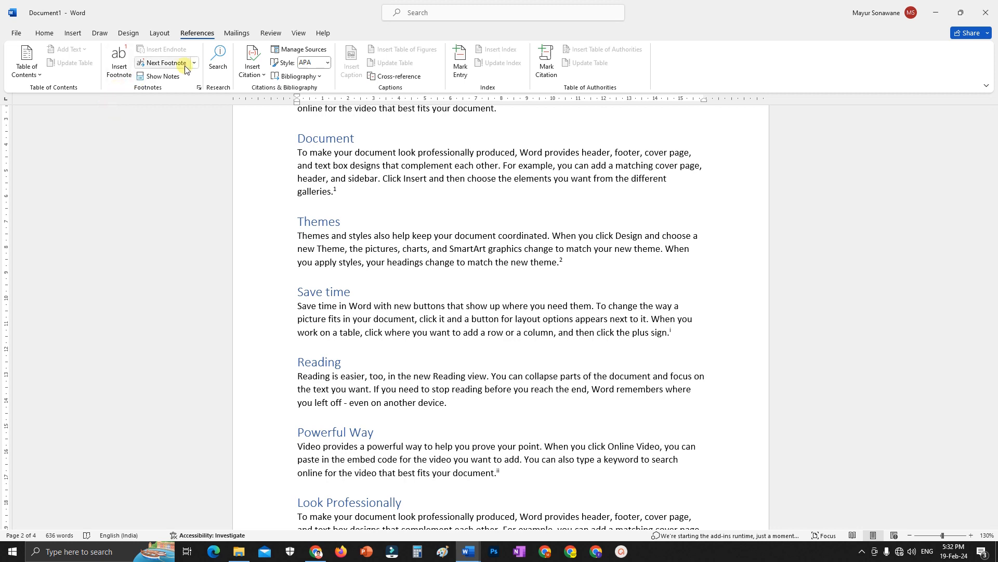
Step: Run a research search for "video" and close the search pane
{"action": "left_click", "coordinate": [219, 59]}
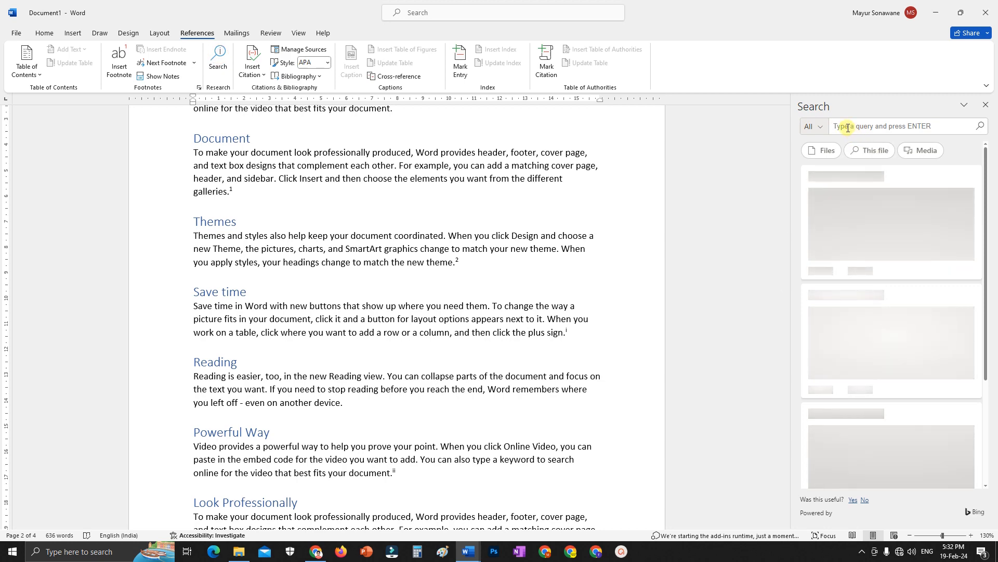
{"action": "scroll", "coordinate": [505, 319], "scroll_direction": "up", "scroll_amount": 3}
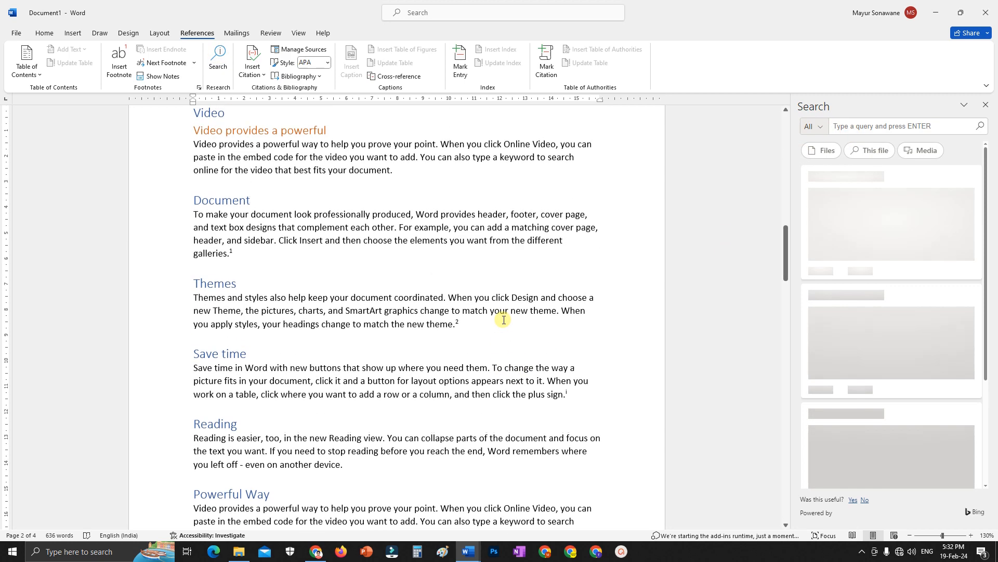
{"action": "left_click", "coordinate": [851, 126]}
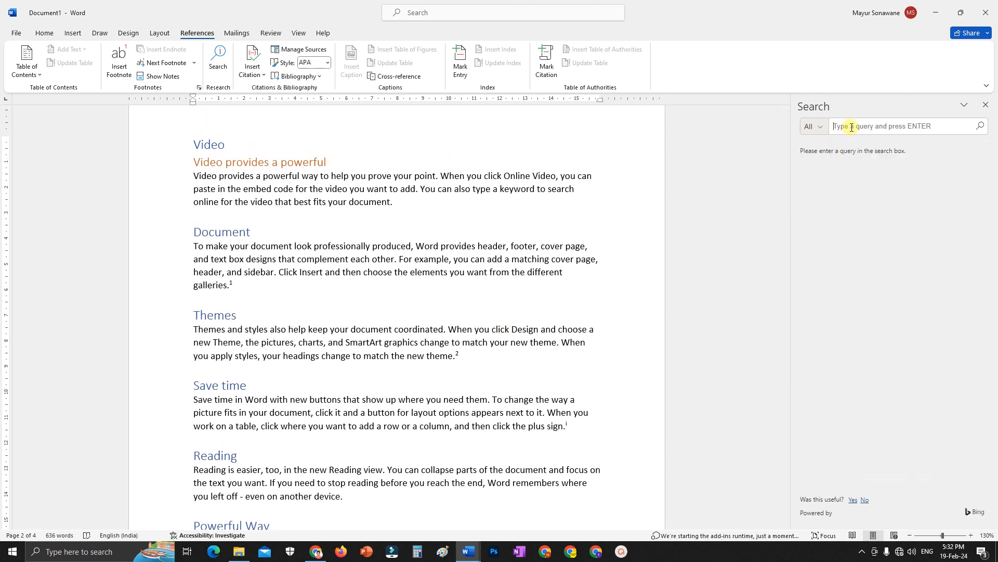
{"action": "type", "text": "video"}
{"action": "left_click", "coordinate": [980, 125]}
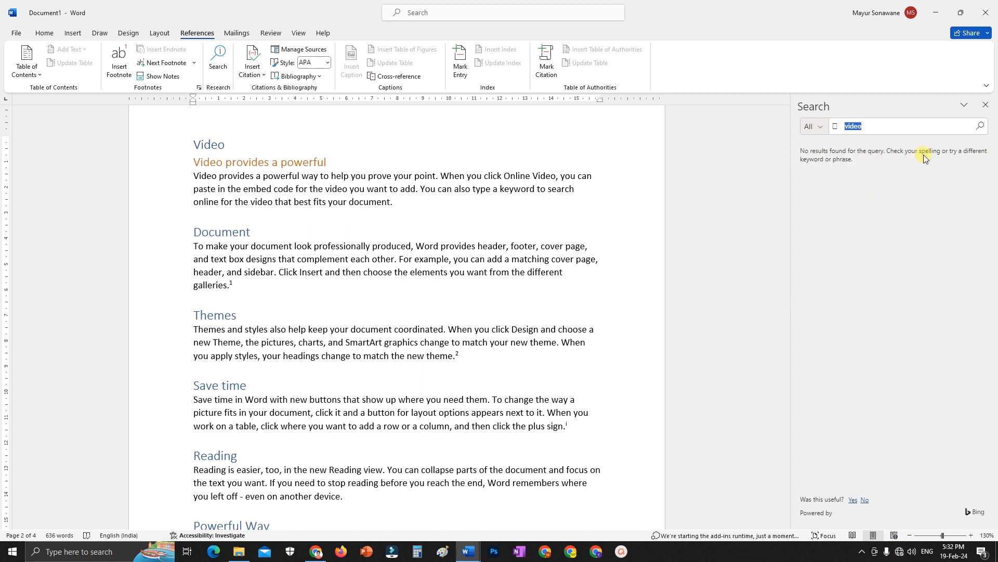
{"action": "left_click", "coordinate": [986, 107]}
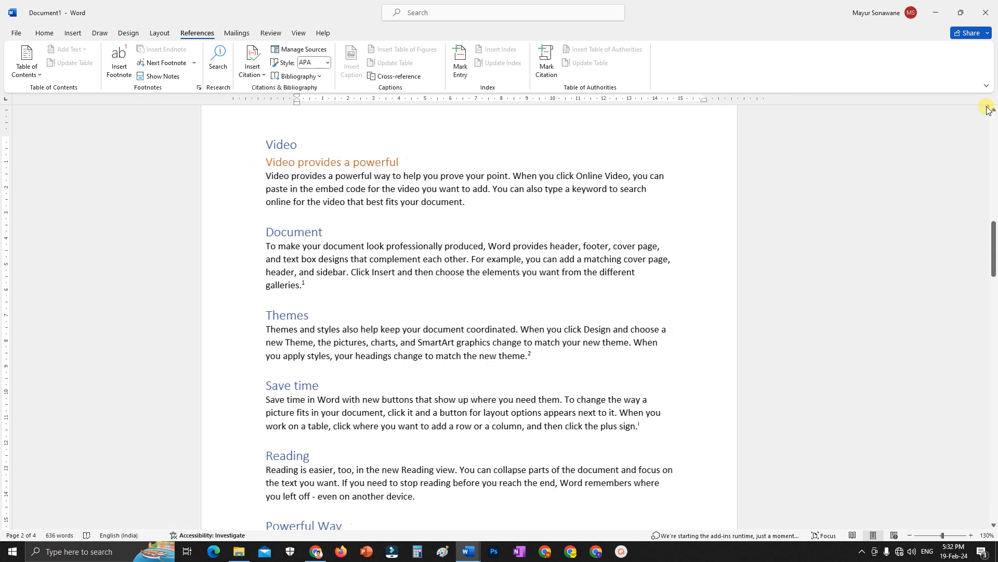
{"action": "left_click", "coordinate": [355, 181]}
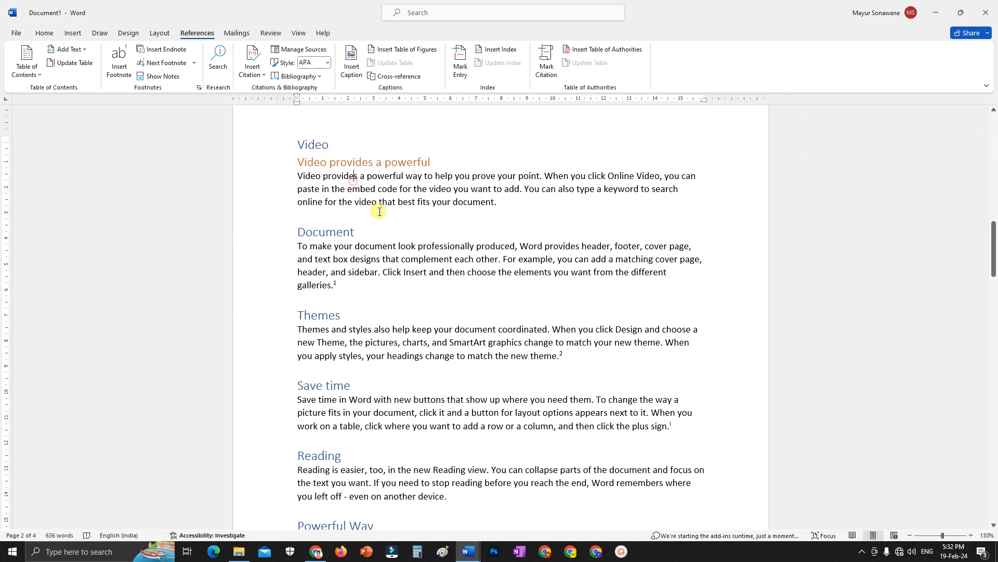
{"action": "left_click", "coordinate": [260, 76]}
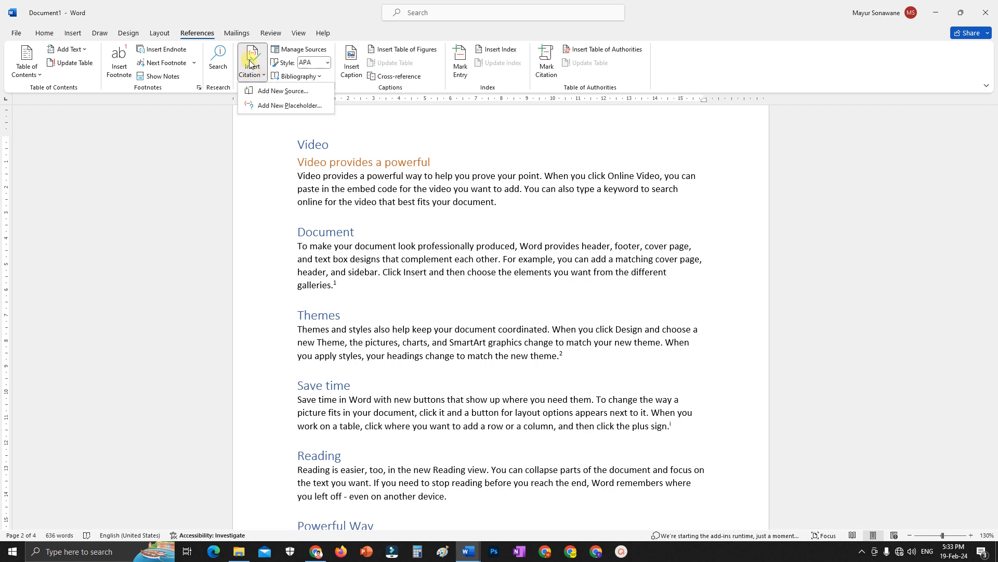
{"action": "left_click", "coordinate": [280, 90]}
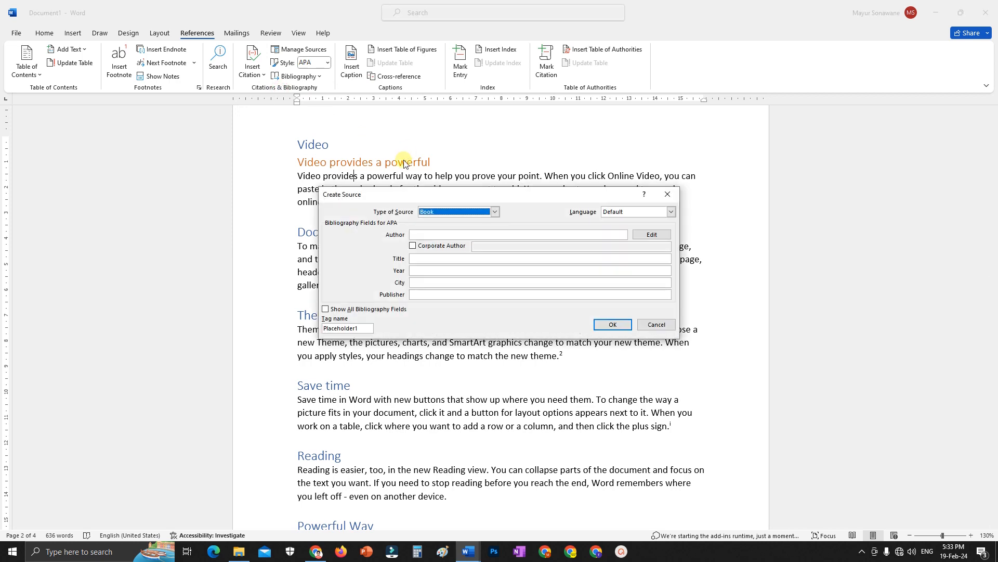
{"action": "left_click", "coordinate": [657, 324]}
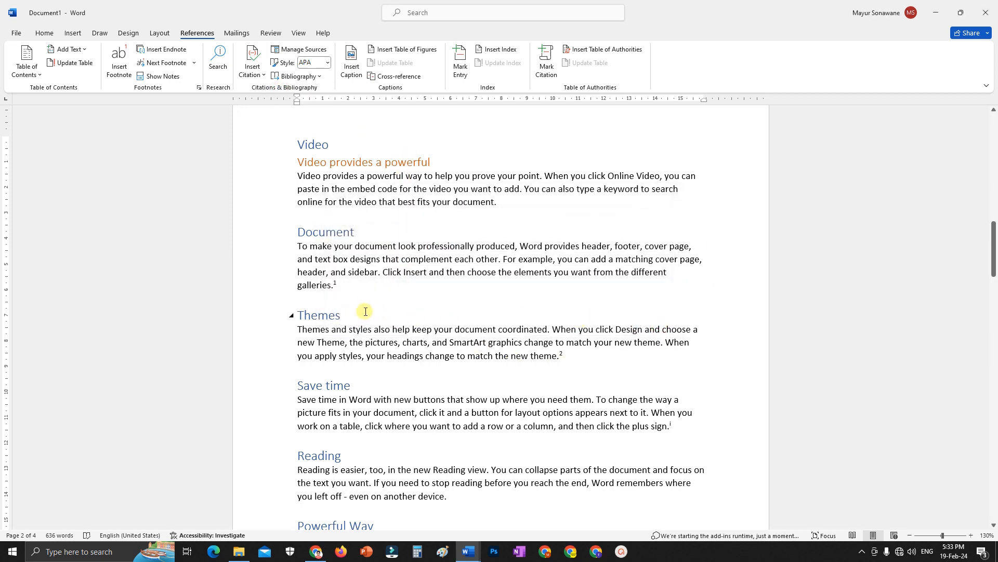
Step: Start a citation with a new source at the end of the "Reading" paragraph, with Book as the source type
{"action": "scroll", "coordinate": [377, 307], "scroll_direction": "down", "scroll_amount": 2}
{"action": "scroll", "coordinate": [431, 302], "scroll_direction": "down", "scroll_amount": 4}
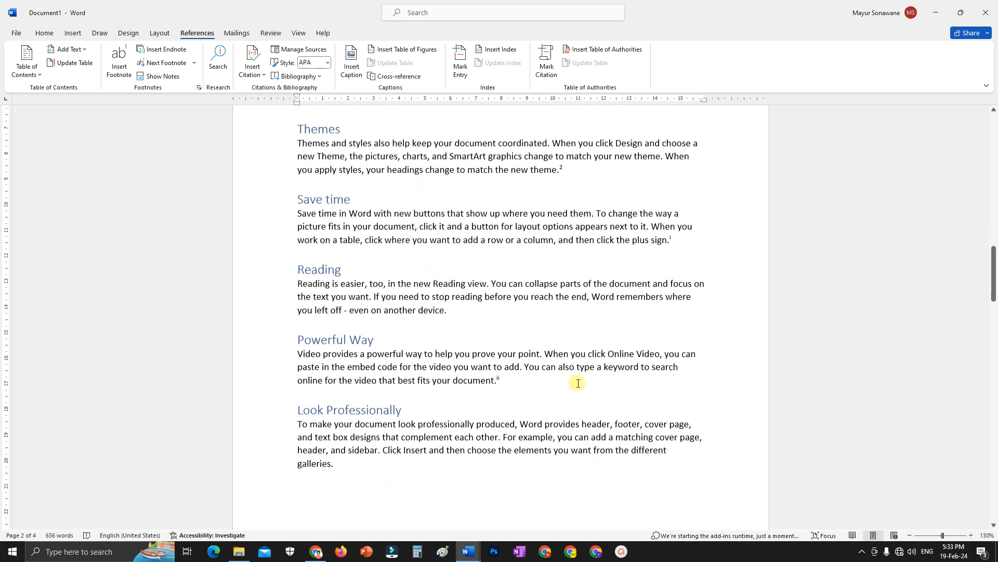
{"action": "left_click", "coordinate": [446, 319]}
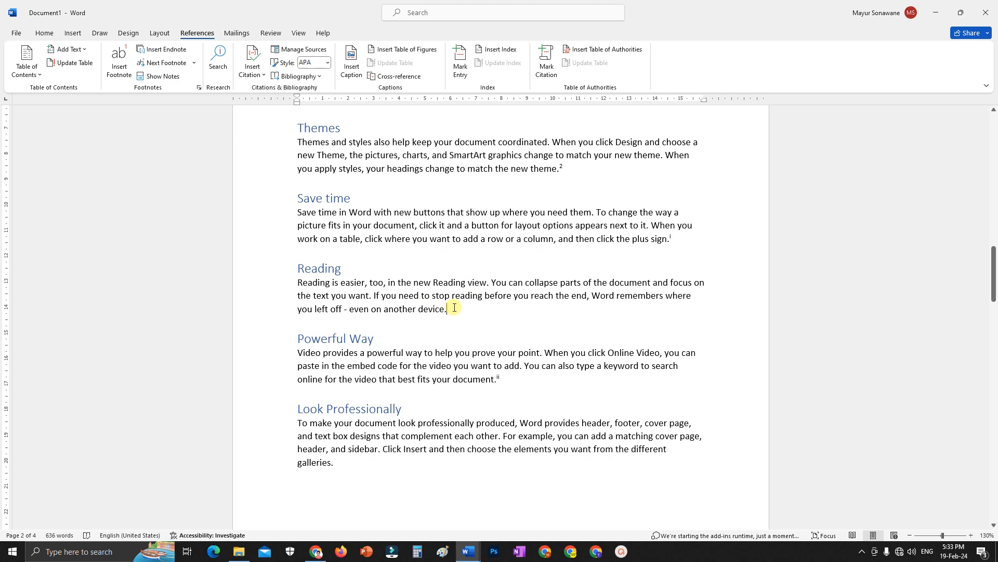
{"action": "left_click", "coordinate": [256, 72]}
{"action": "left_click", "coordinate": [267, 92]}
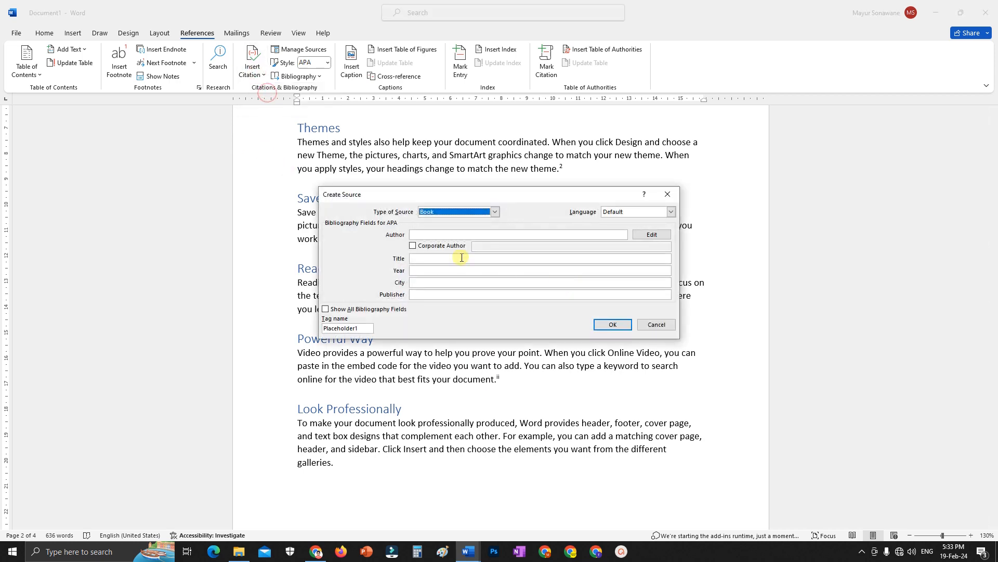
{"action": "left_click", "coordinate": [496, 212]}
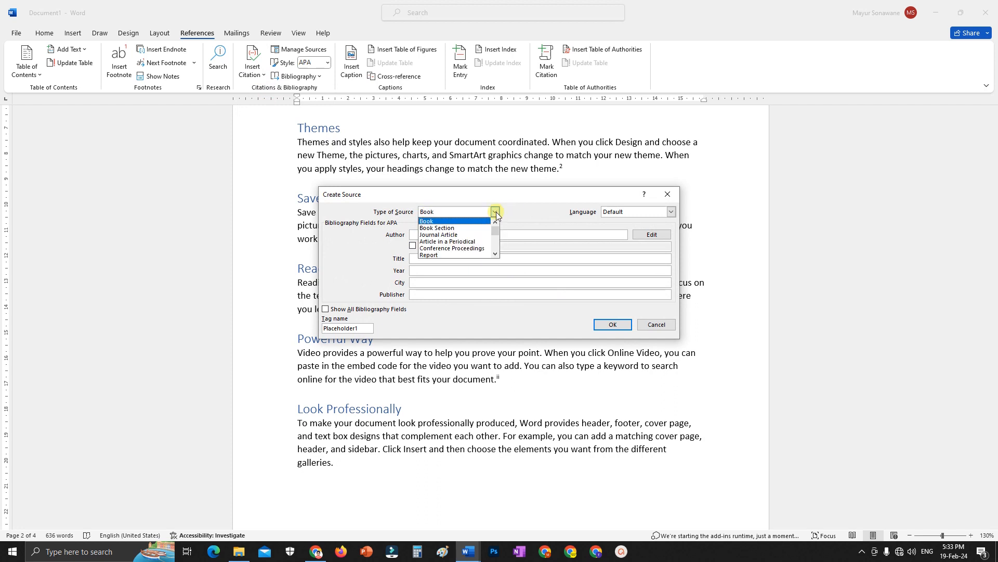
{"action": "scroll", "coordinate": [446, 245], "scroll_direction": "down", "scroll_amount": 2}
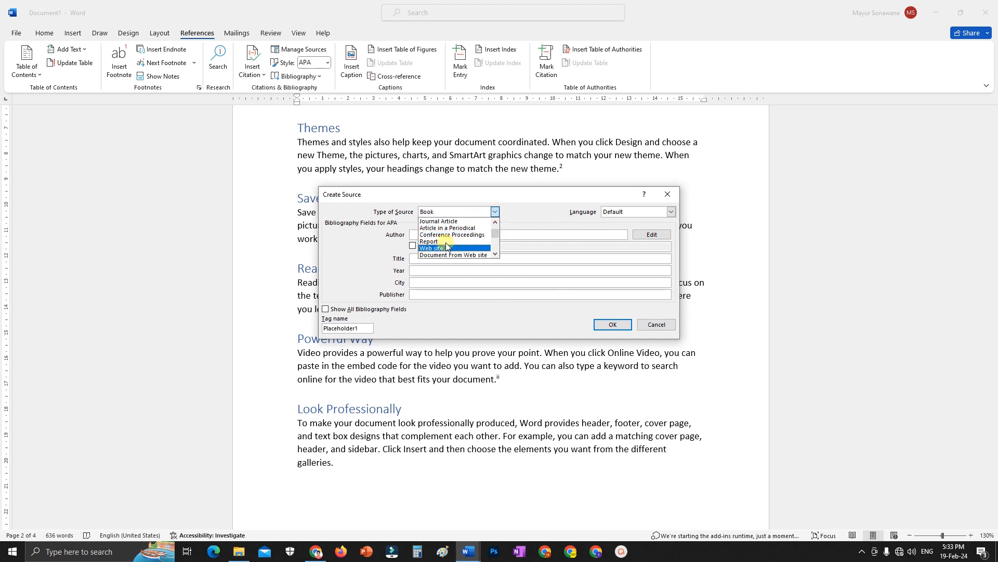
{"action": "scroll", "coordinate": [438, 241], "scroll_direction": "up", "scroll_amount": 2}
{"action": "left_click", "coordinate": [431, 221]}
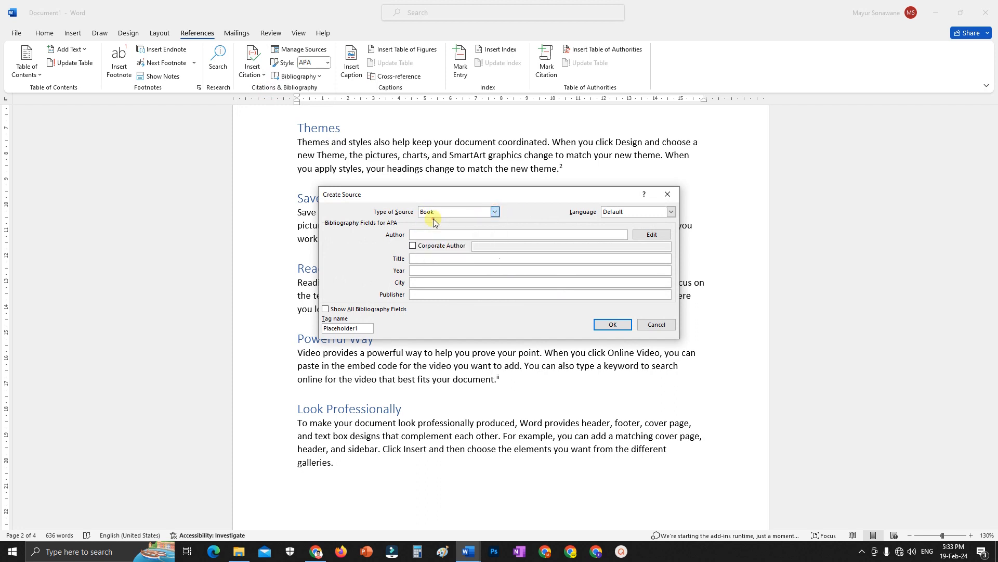
Step: Enter the author's name, title "Demo1" and year 2021 for the book source, and insert its citation
{"action": "left_click", "coordinate": [424, 236]}
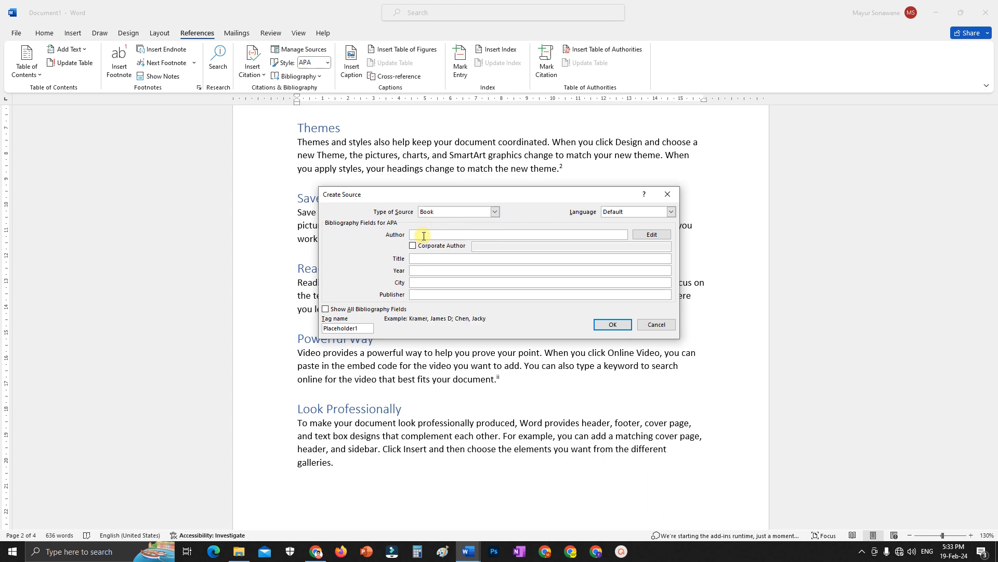
{"action": "type", "text": "Mayur"}
{"action": "left_click", "coordinate": [420, 259]}
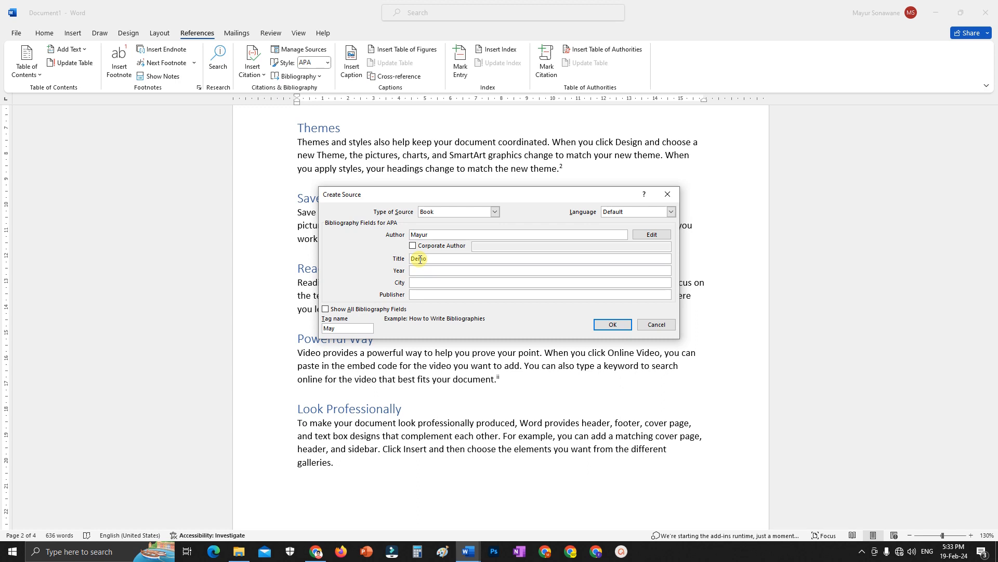
{"action": "left_click", "coordinate": [419, 268]}
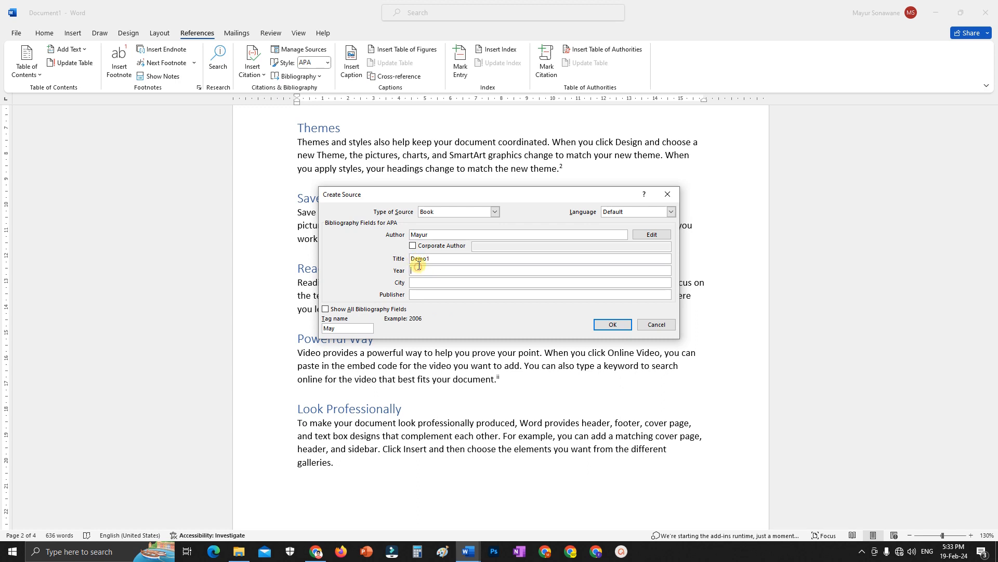
{"action": "type", "text": "2021"}
{"action": "left_click", "coordinate": [605, 327]}
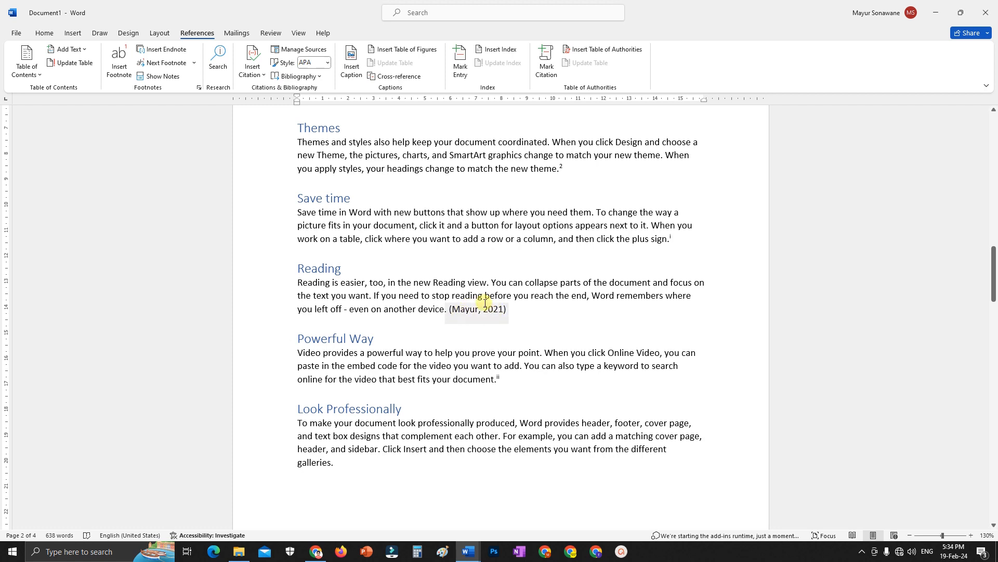
{"action": "scroll", "coordinate": [474, 310], "scroll_direction": "down", "scroll_amount": 3}
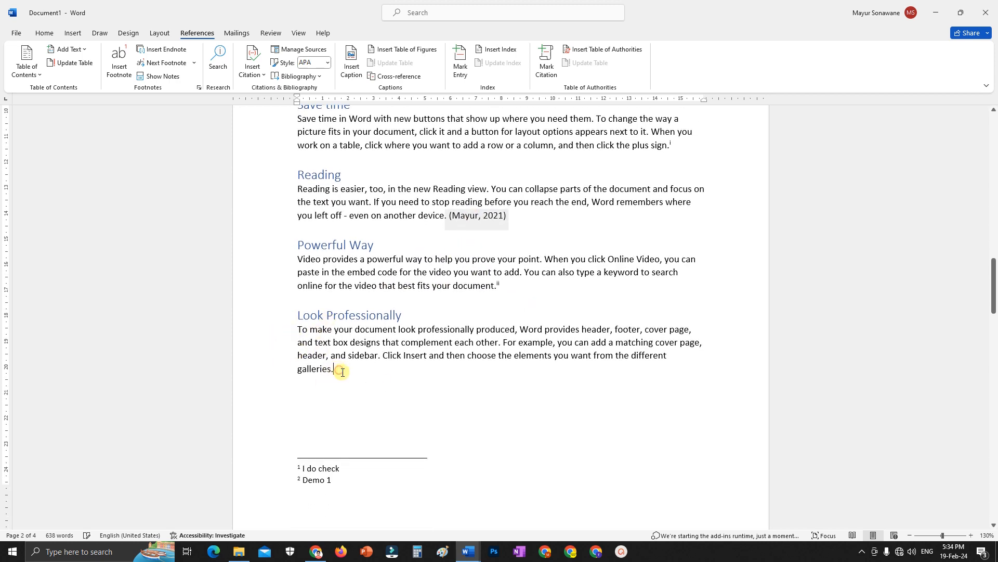
Step: Start a citation with a new source at the end of the "Look Professionally" paragraph, with Web site as the source type
{"action": "left_click", "coordinate": [254, 75]}
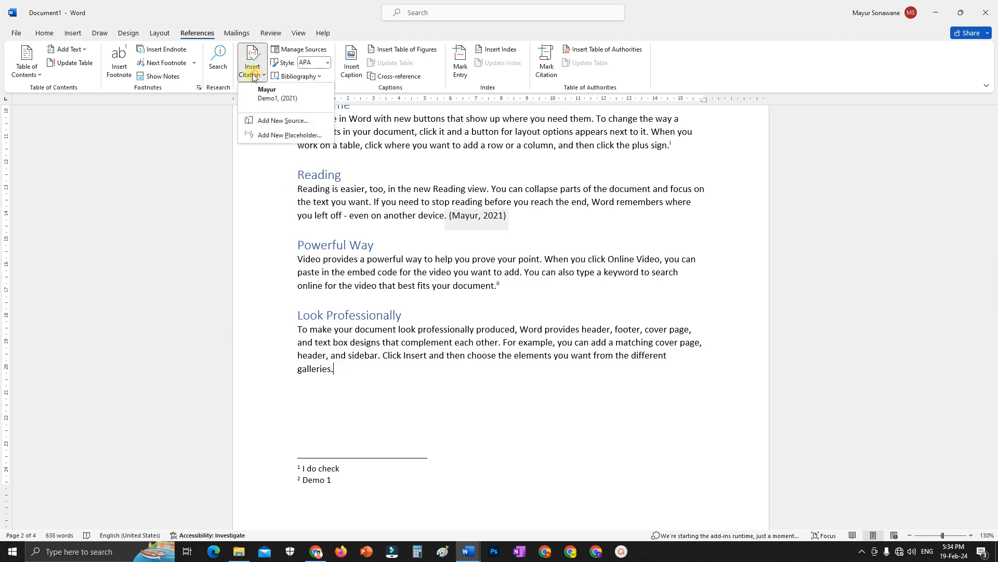
{"action": "left_click", "coordinate": [280, 120]}
{"action": "left_click", "coordinate": [463, 212]}
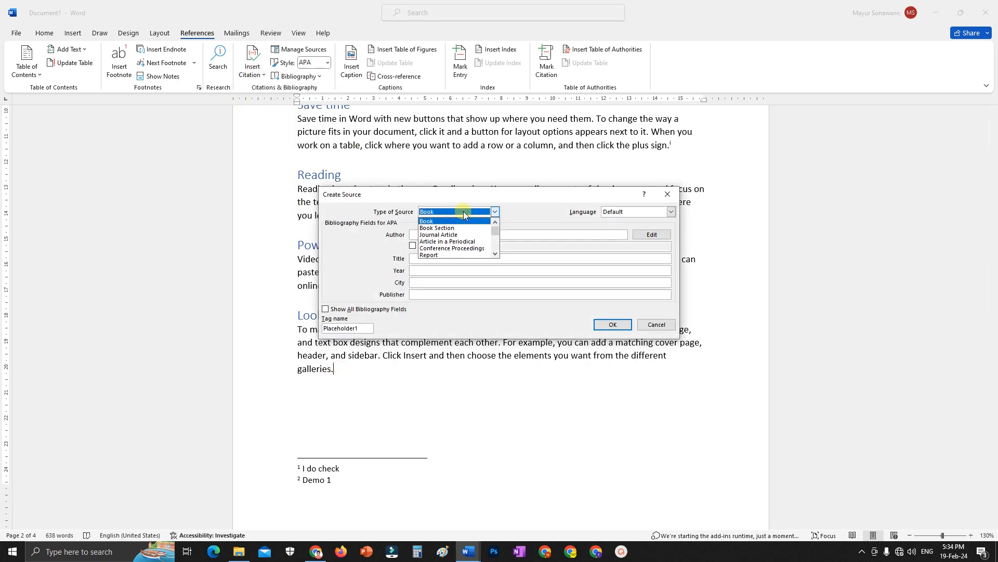
{"action": "scroll", "coordinate": [442, 250], "scroll_direction": "down", "scroll_amount": 1}
{"action": "left_click", "coordinate": [441, 255]}
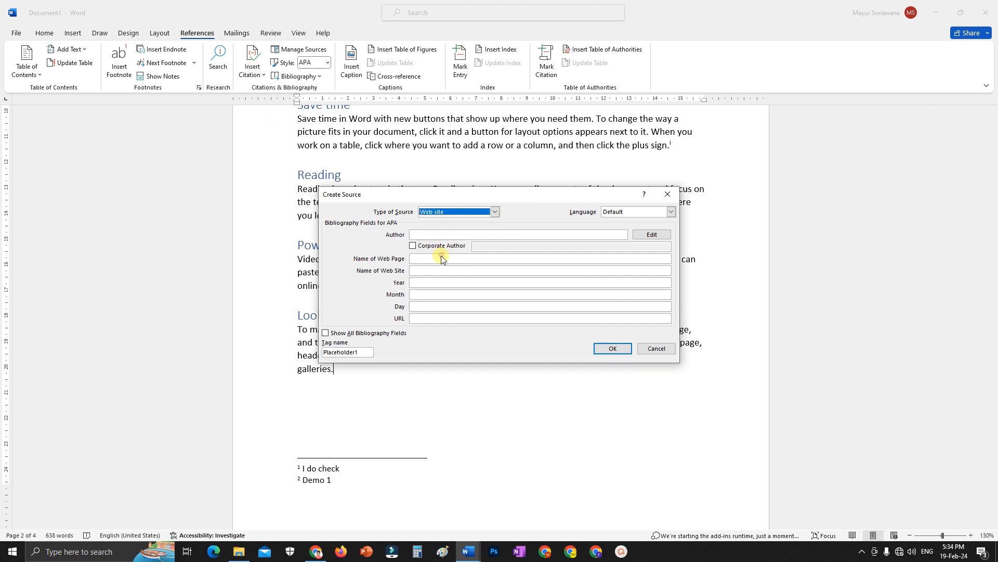
{"action": "left_click", "coordinate": [422, 235]}
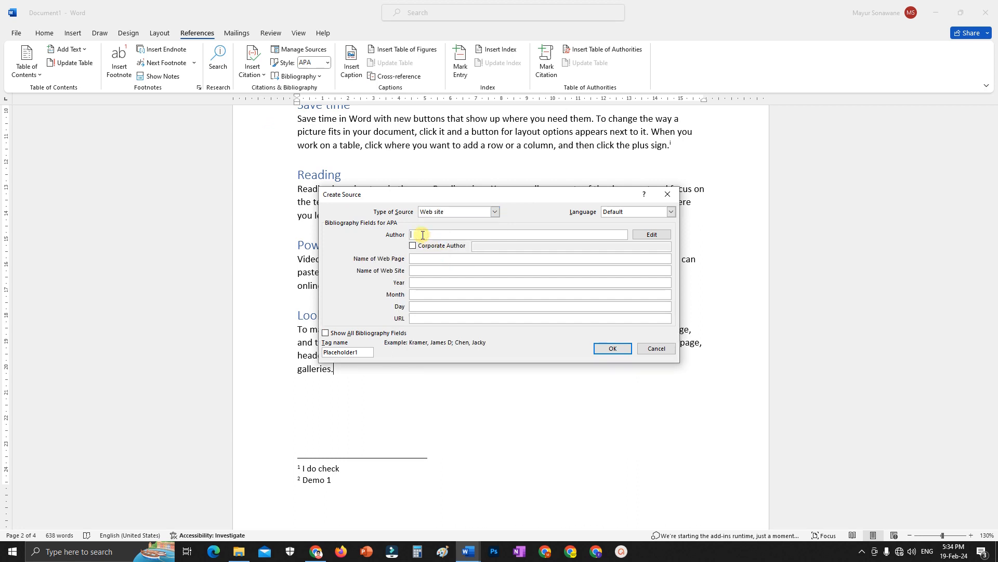
{"action": "type", "text": "Mayur"}
{"action": "left_click", "coordinate": [419, 258]}
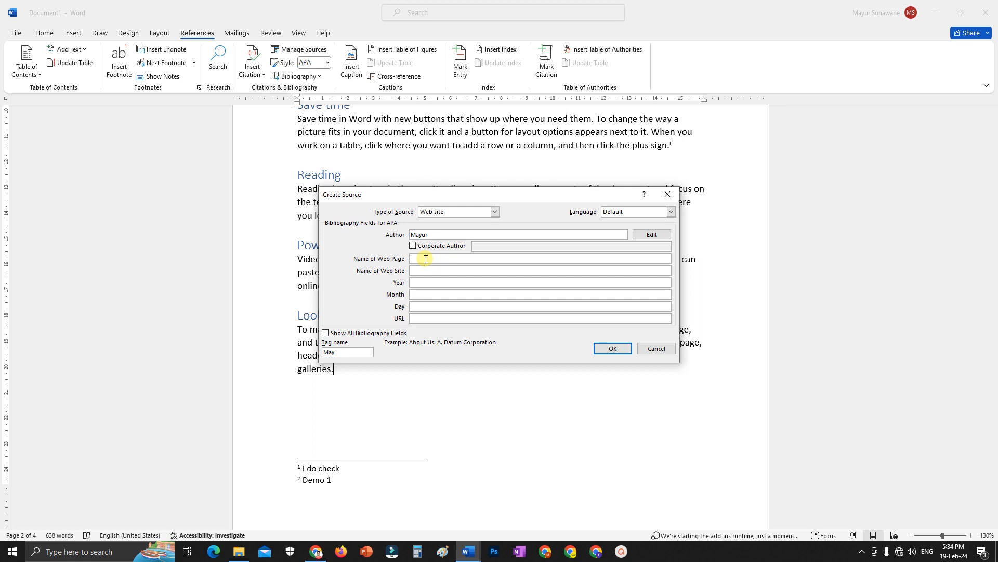
{"action": "left_click", "coordinate": [421, 269]}
{"action": "left_click", "coordinate": [421, 259]}
{"action": "type", "text": "www.fitnessindustry.fit"}
{"action": "left_click", "coordinate": [424, 269]}
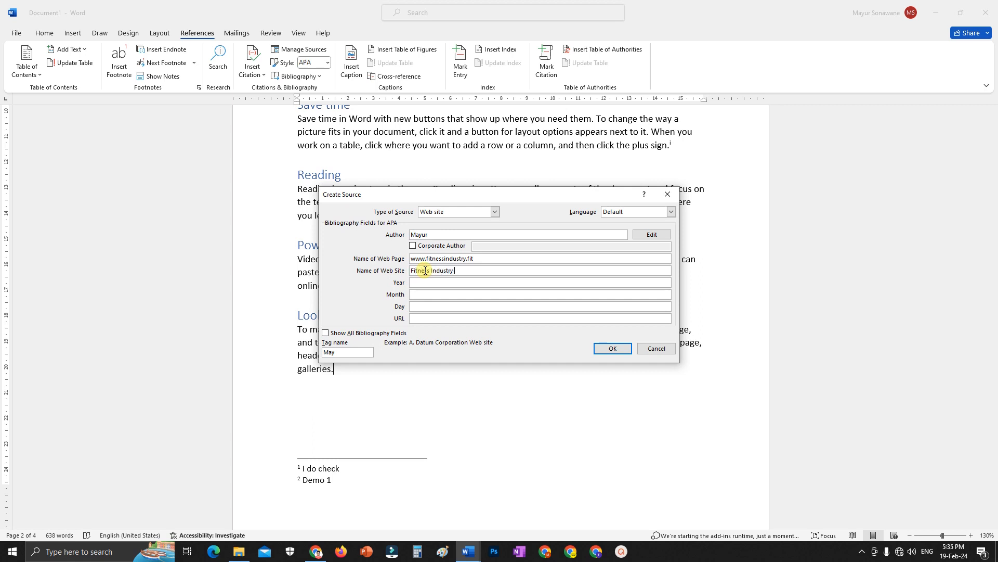
{"action": "left_click", "coordinate": [424, 283]}
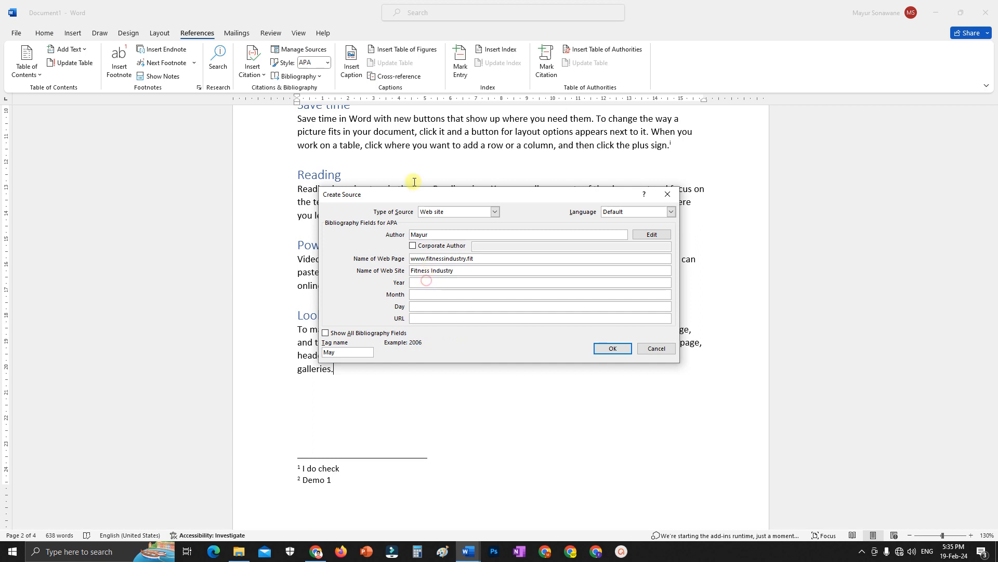
{"action": "type", "text": "2021"}
{"action": "left_click", "coordinate": [603, 349]}
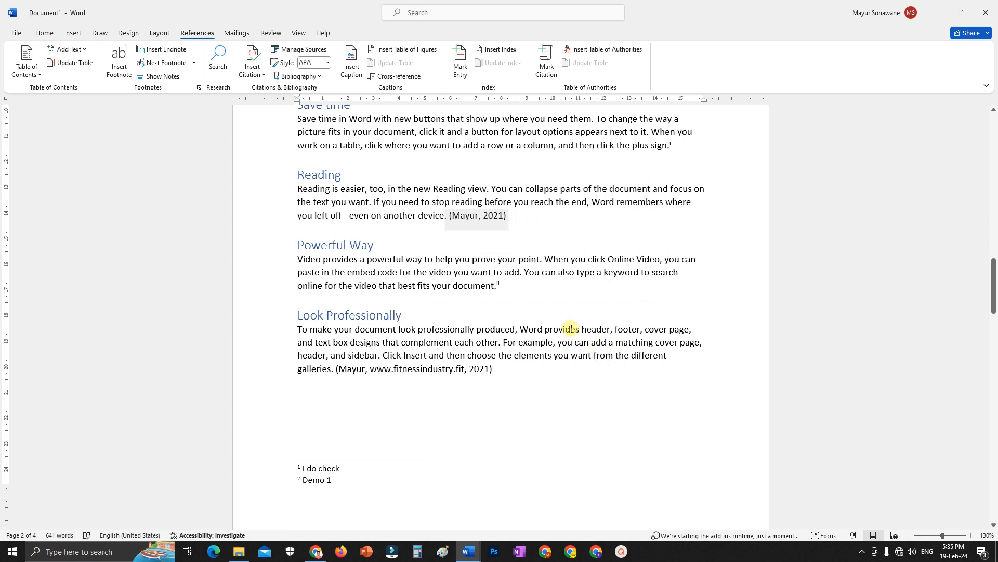
Step: Insert an APA-style bibliography on a new line below the last endnote at the end of the document
{"action": "scroll", "coordinate": [423, 375], "scroll_direction": "down", "scroll_amount": 2}
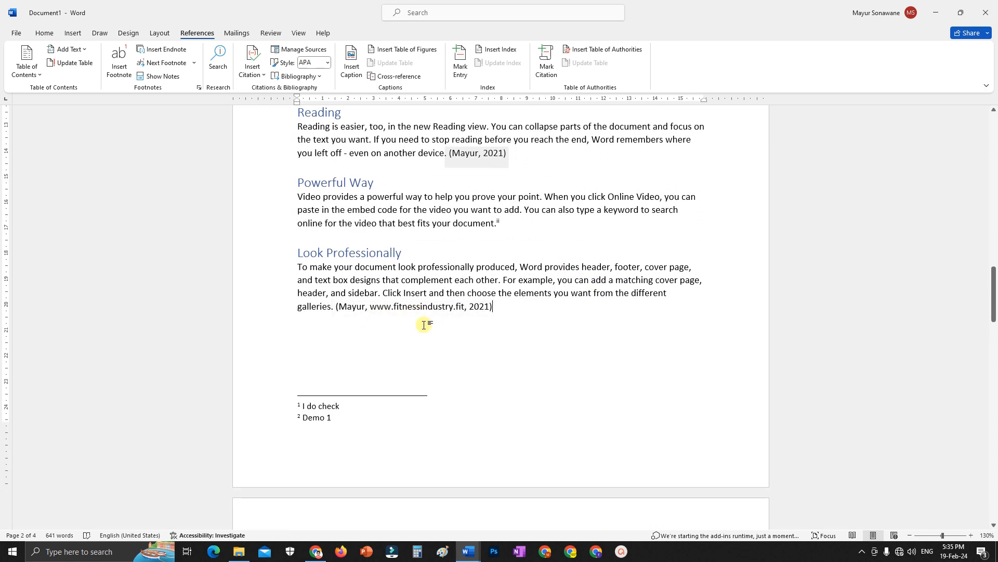
{"action": "scroll", "coordinate": [442, 325], "scroll_direction": "down", "scroll_amount": 5}
{"action": "scroll", "coordinate": [447, 326], "scroll_direction": "down", "scroll_amount": 8}
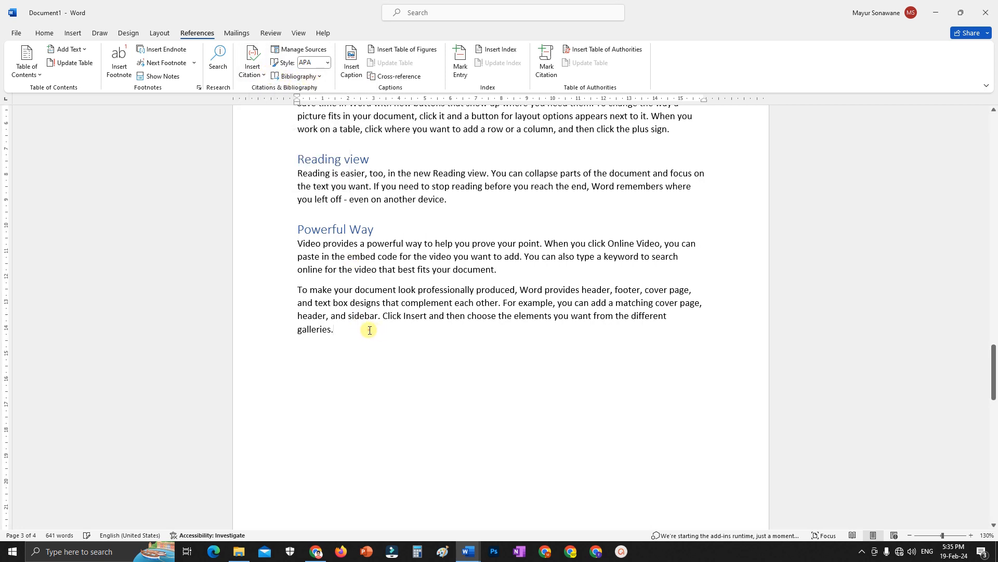
{"action": "scroll", "coordinate": [370, 333], "scroll_direction": "down", "scroll_amount": 5}
{"action": "scroll", "coordinate": [457, 370], "scroll_direction": "down", "scroll_amount": 1}
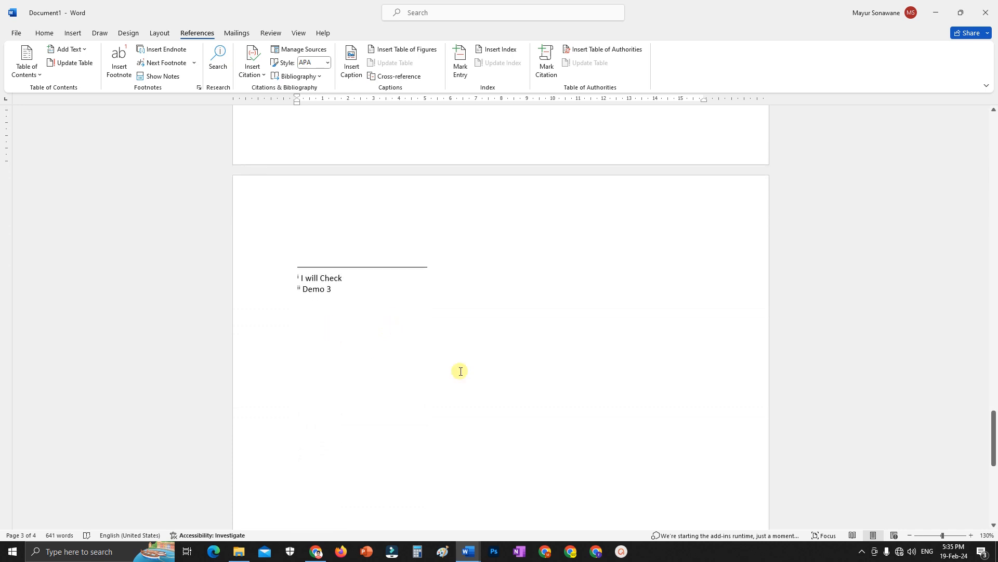
{"action": "scroll", "coordinate": [450, 372], "scroll_direction": "down", "scroll_amount": 2}
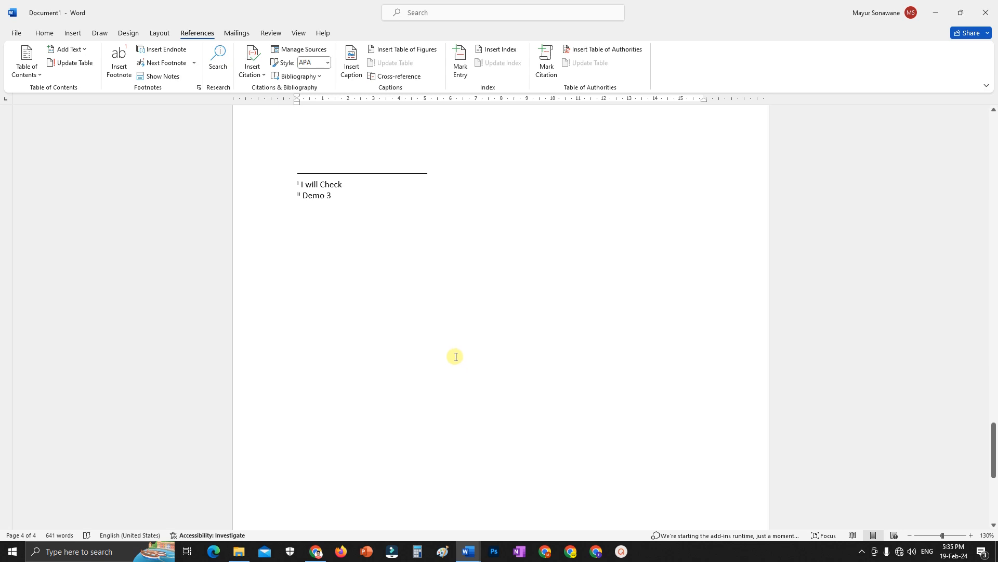
{"action": "left_click", "coordinate": [318, 220]}
{"action": "left_click", "coordinate": [344, 204]}
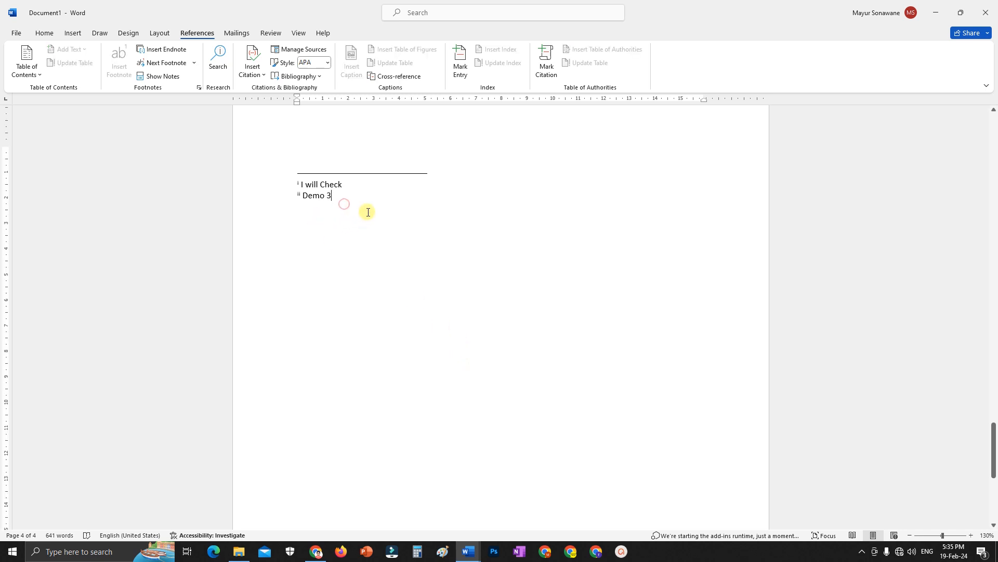
{"action": "key", "text": "Return"}
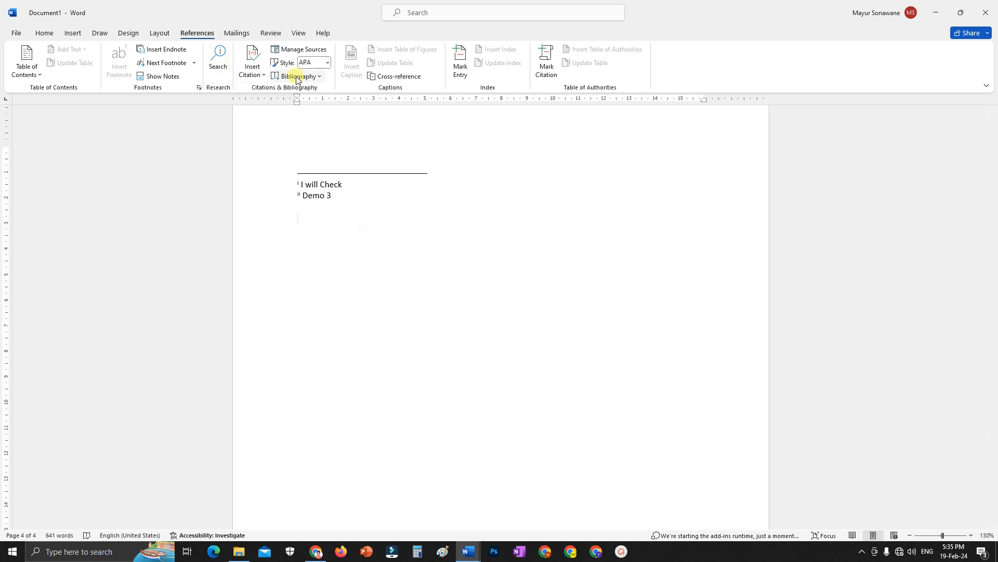
{"action": "left_click", "coordinate": [328, 63]}
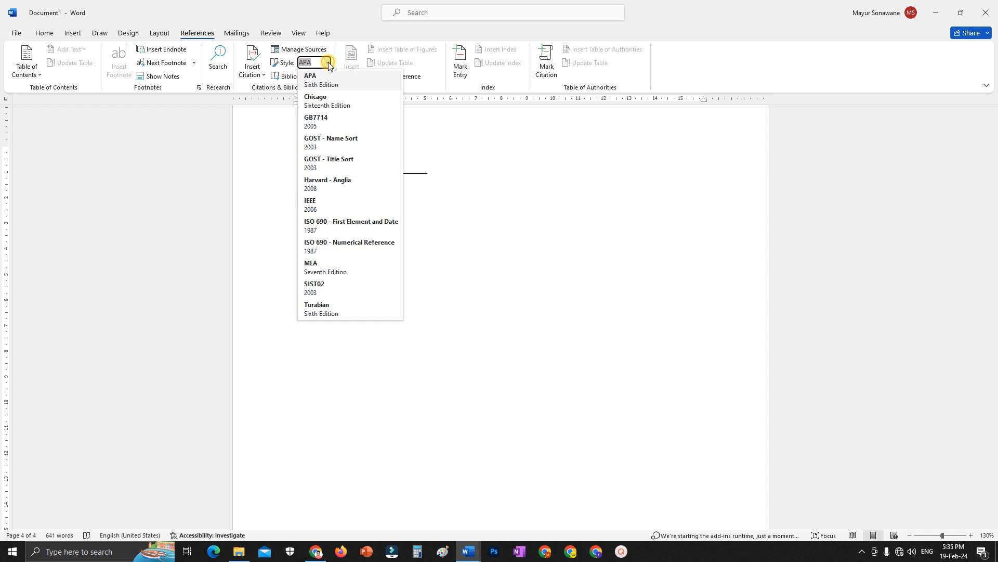
{"action": "left_click", "coordinate": [327, 62]}
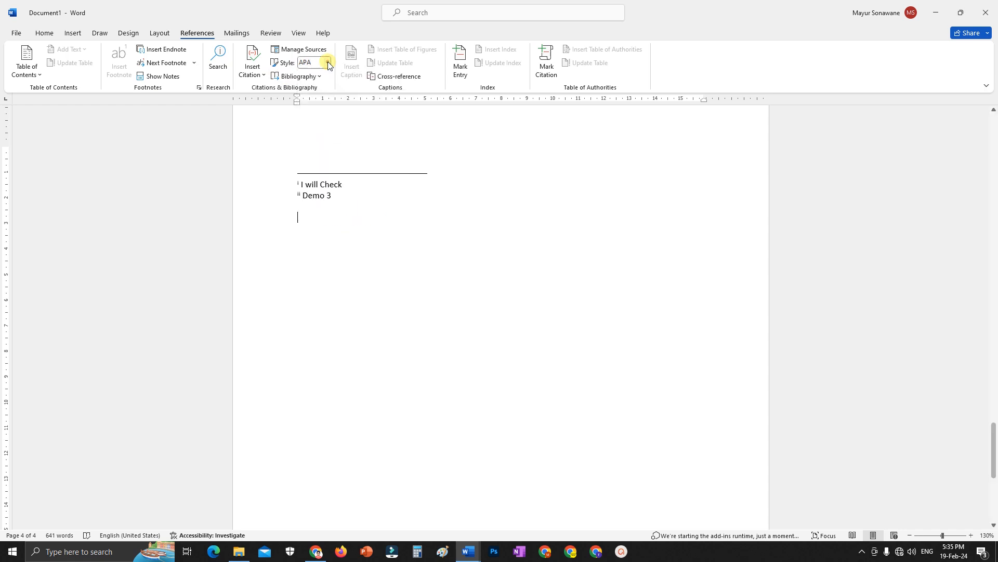
{"action": "left_click", "coordinate": [294, 76]}
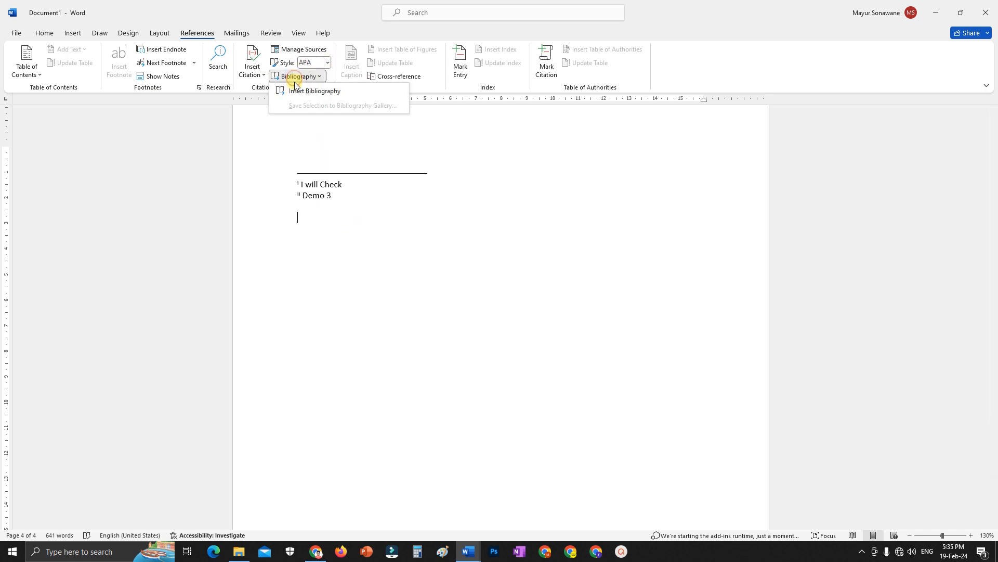
{"action": "left_click", "coordinate": [303, 92]}
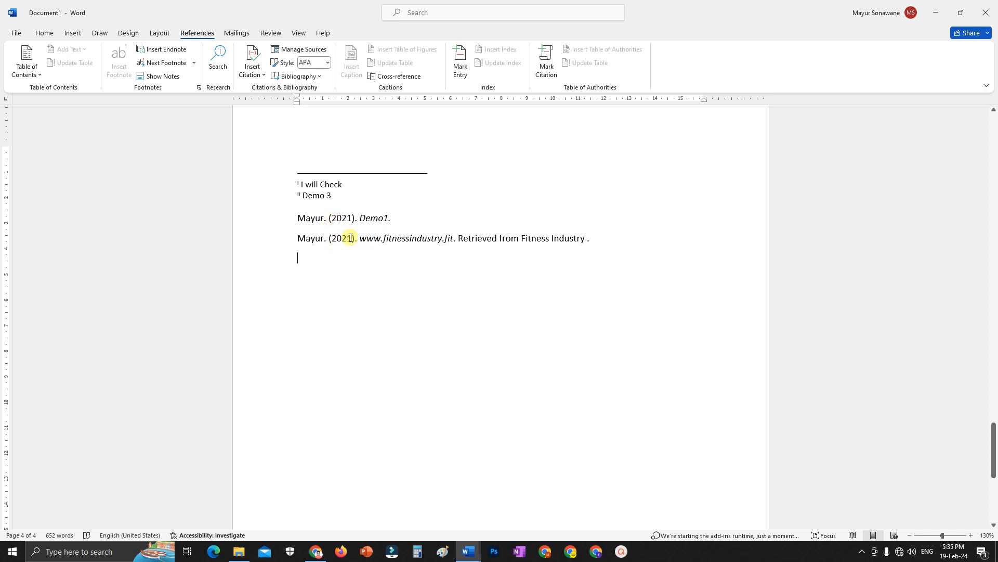
{"action": "left_click", "coordinate": [304, 50]}
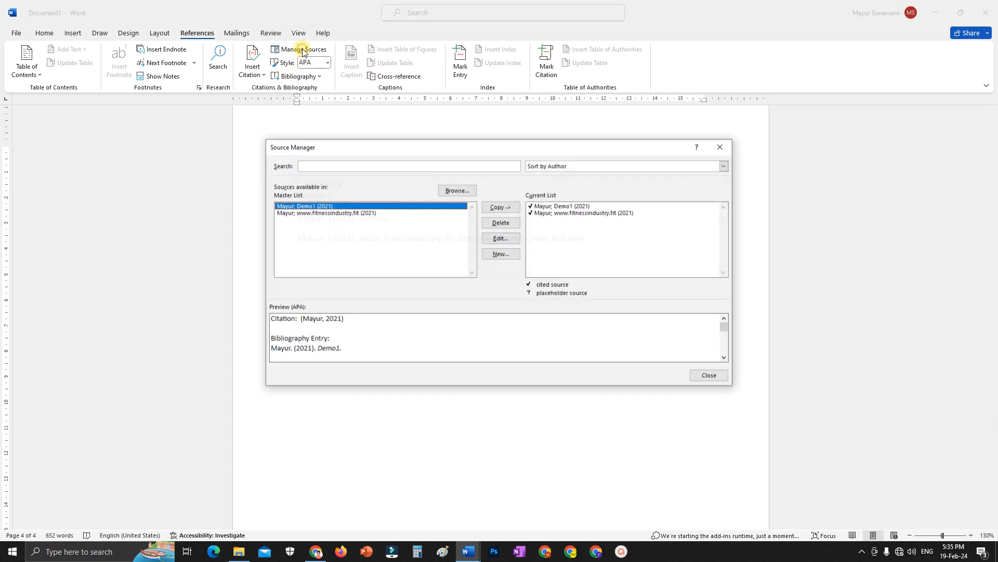
{"action": "left_click_drag", "start_coordinate": [534, 164], "coordinate": [612, 148]}
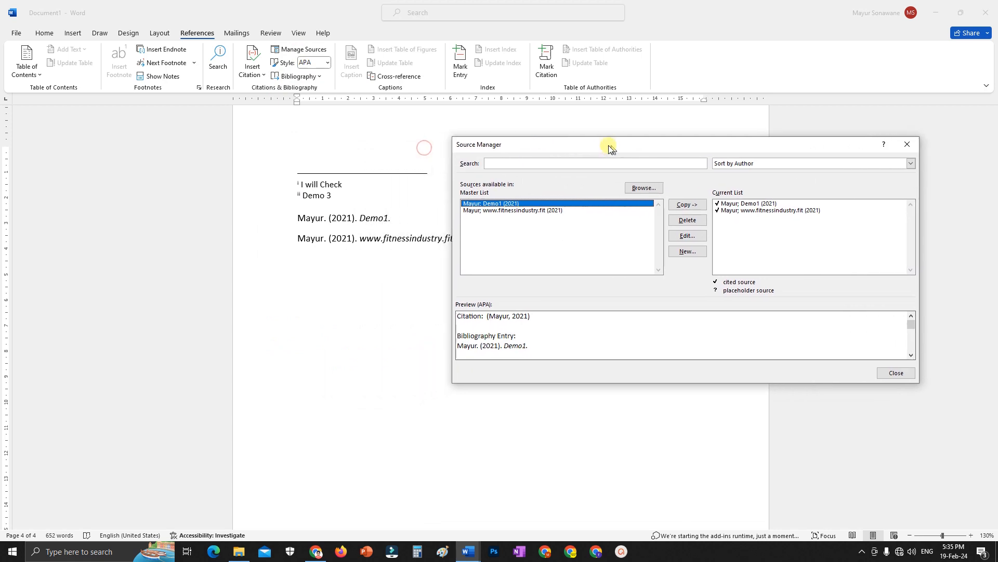
{"action": "left_click", "coordinate": [508, 214]}
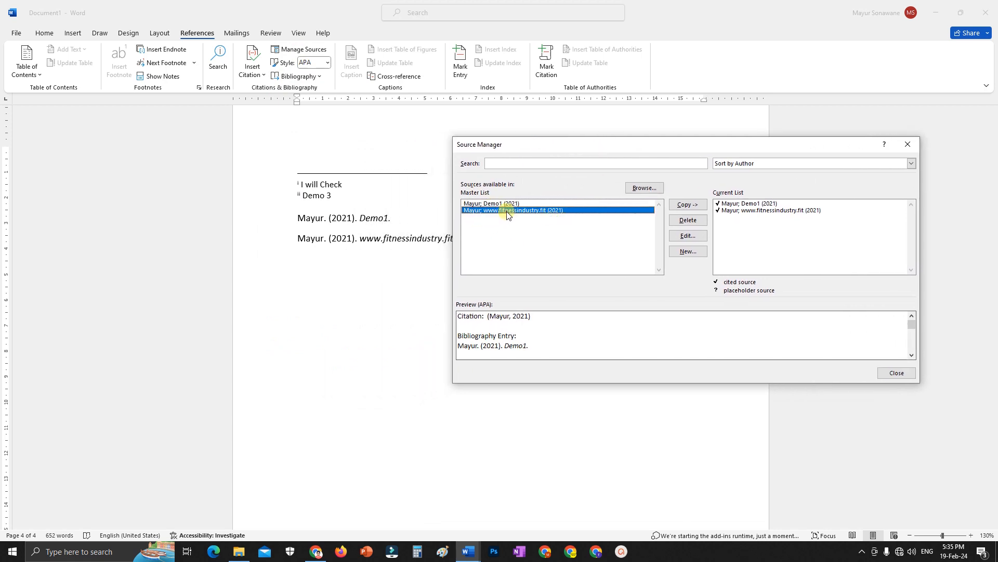
{"action": "left_click", "coordinate": [688, 221]}
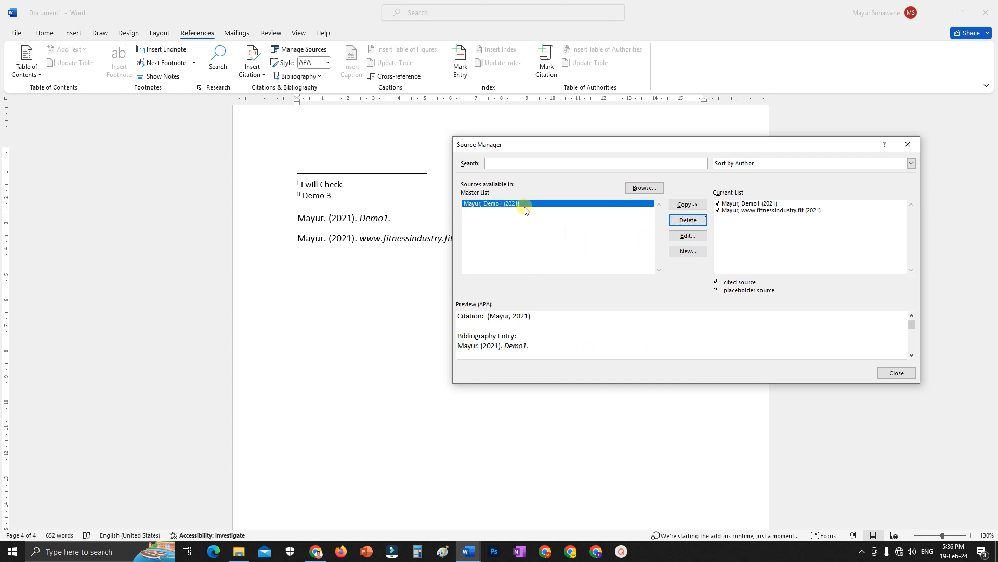
Step: Set the year of the Demo1 book source to 2022 and close the Source Manager
{"action": "left_click", "coordinate": [686, 236]}
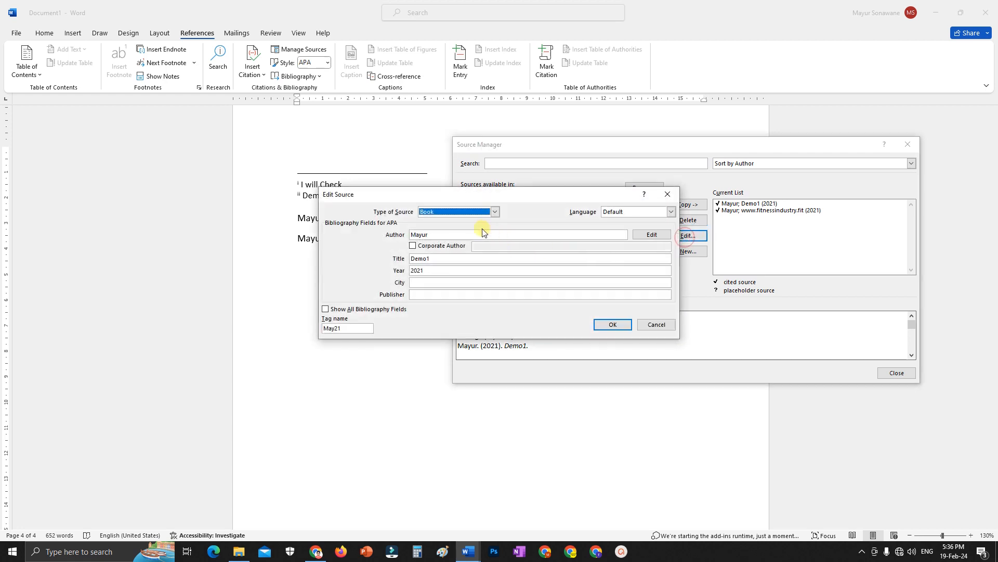
{"action": "left_click", "coordinate": [424, 270]}
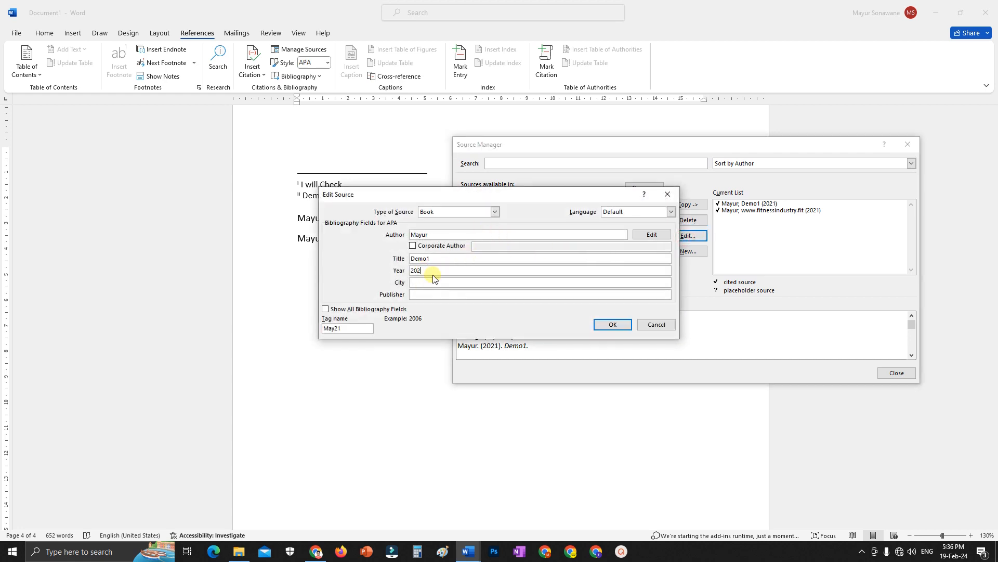
{"action": "left_click", "coordinate": [603, 326]}
{"action": "left_click", "coordinate": [467, 303]}
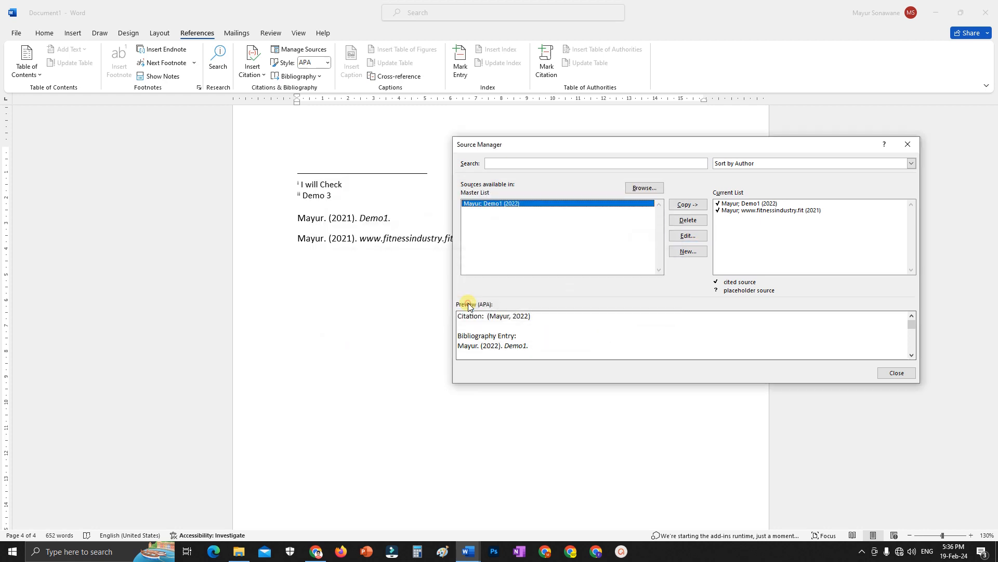
{"action": "left_click", "coordinate": [897, 372]}
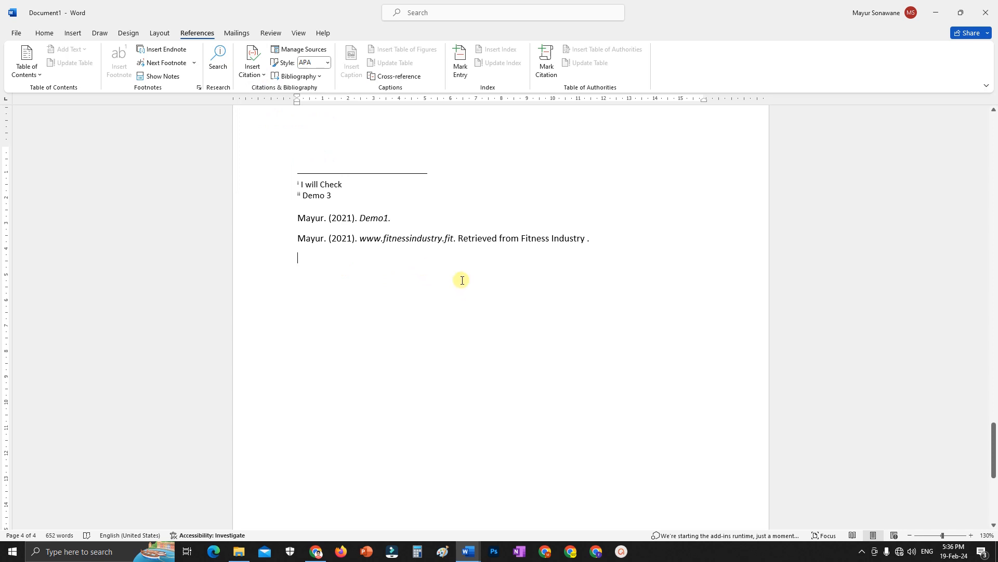
{"action": "left_click", "coordinate": [861, 552]}
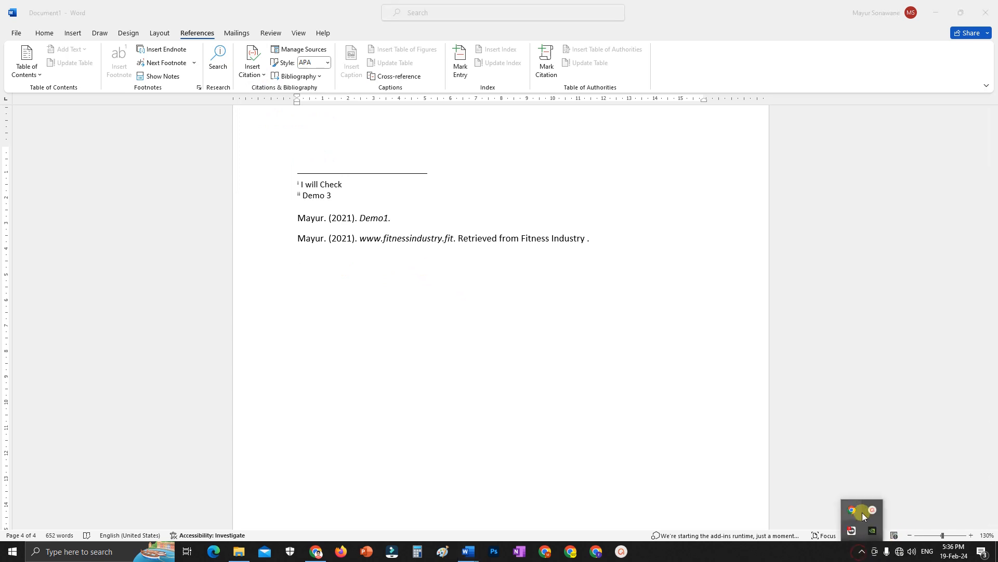